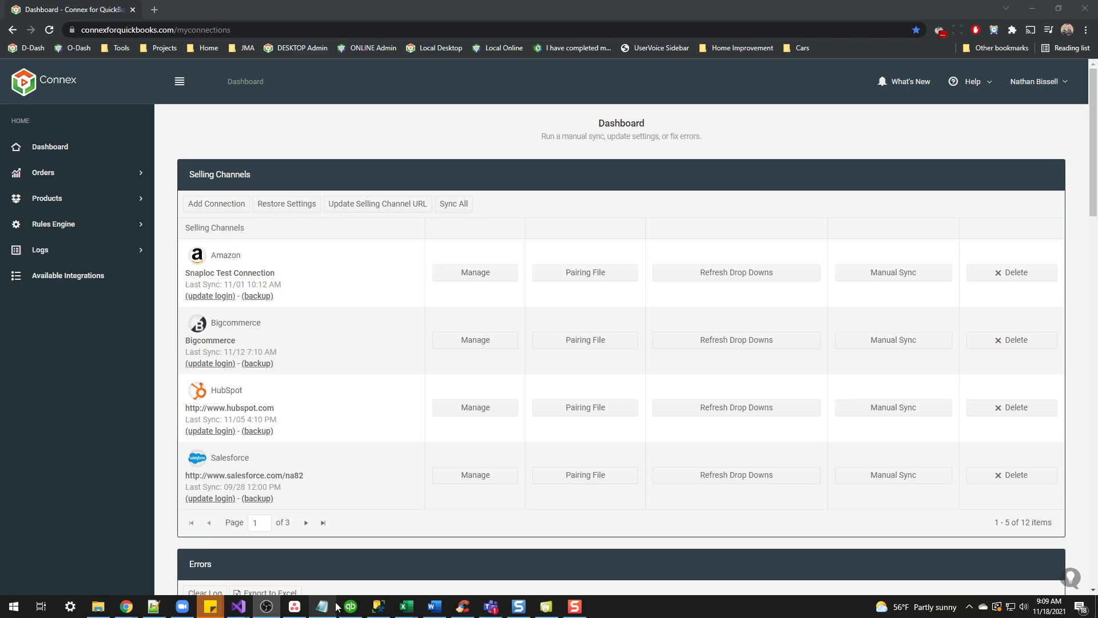
- Switch from the Connex dashboard in Chrome to the QuickBooks Home Page for Test Company Inc
click(350, 606)
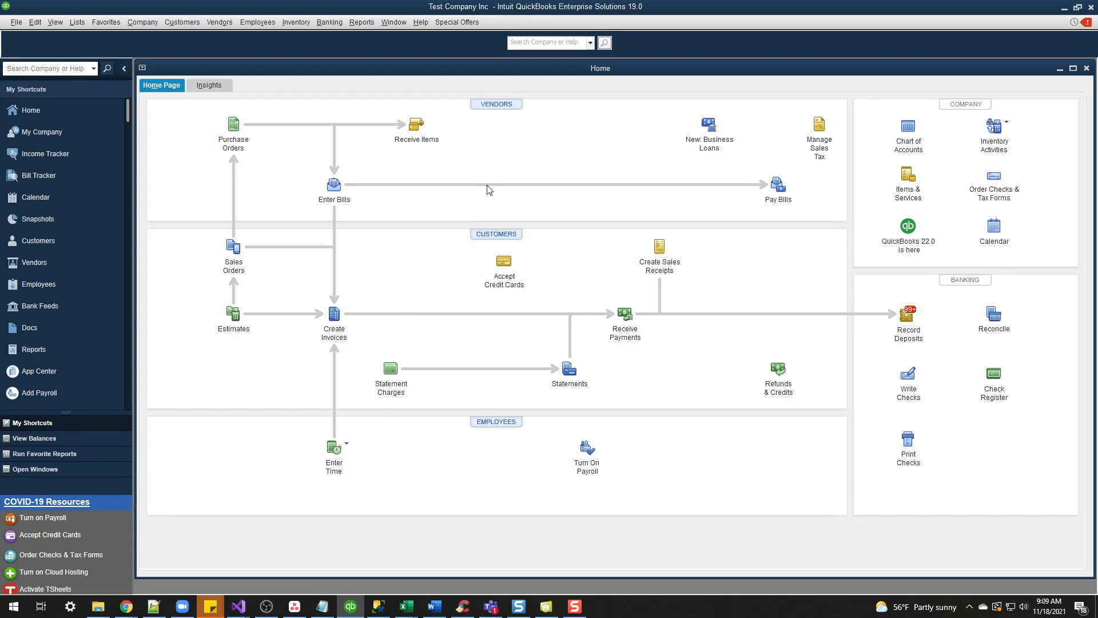
click(142, 22)
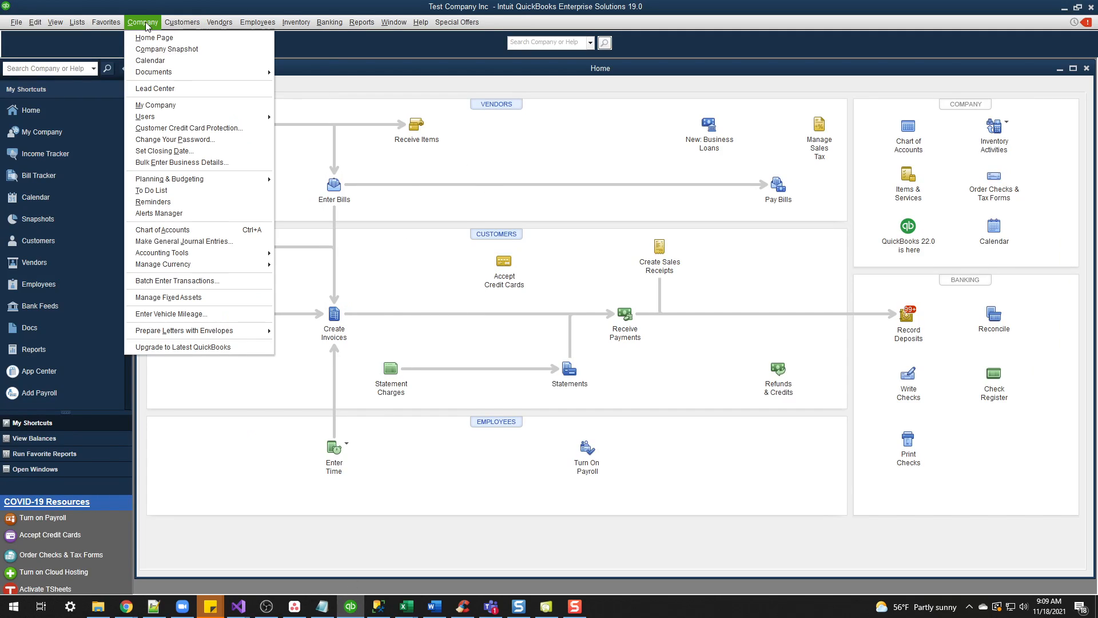
mouse_move(170, 120)
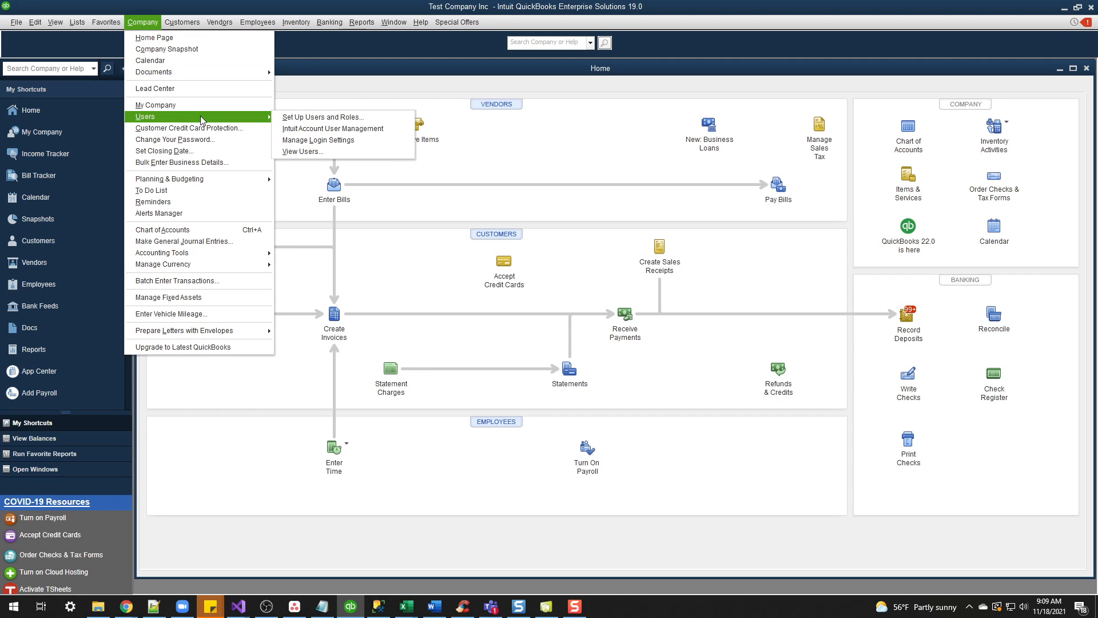
click(314, 149)
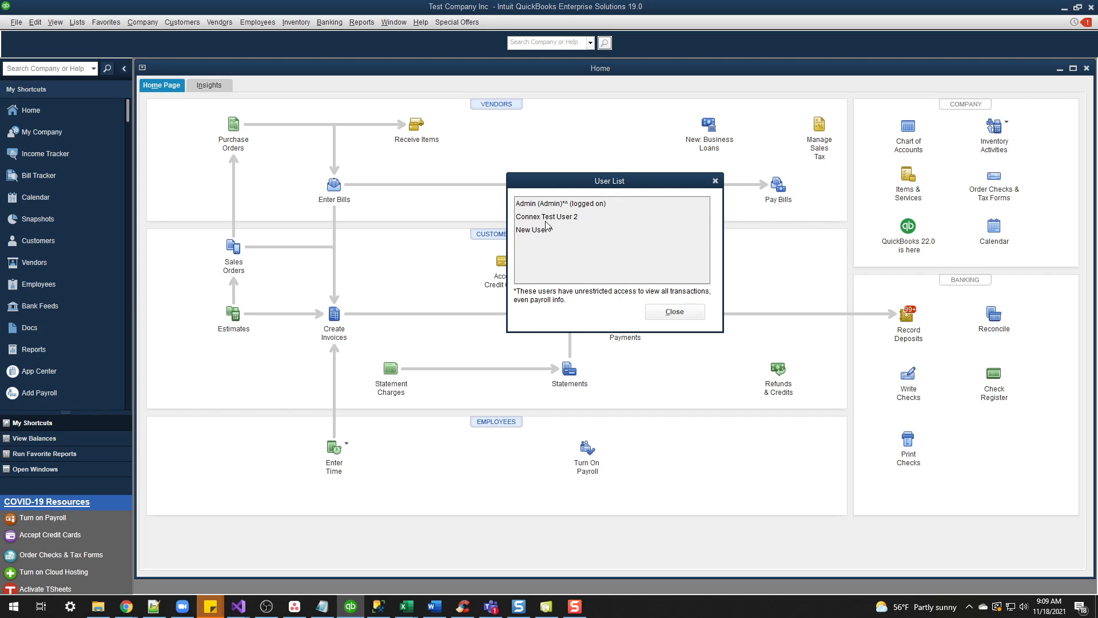
click(715, 181)
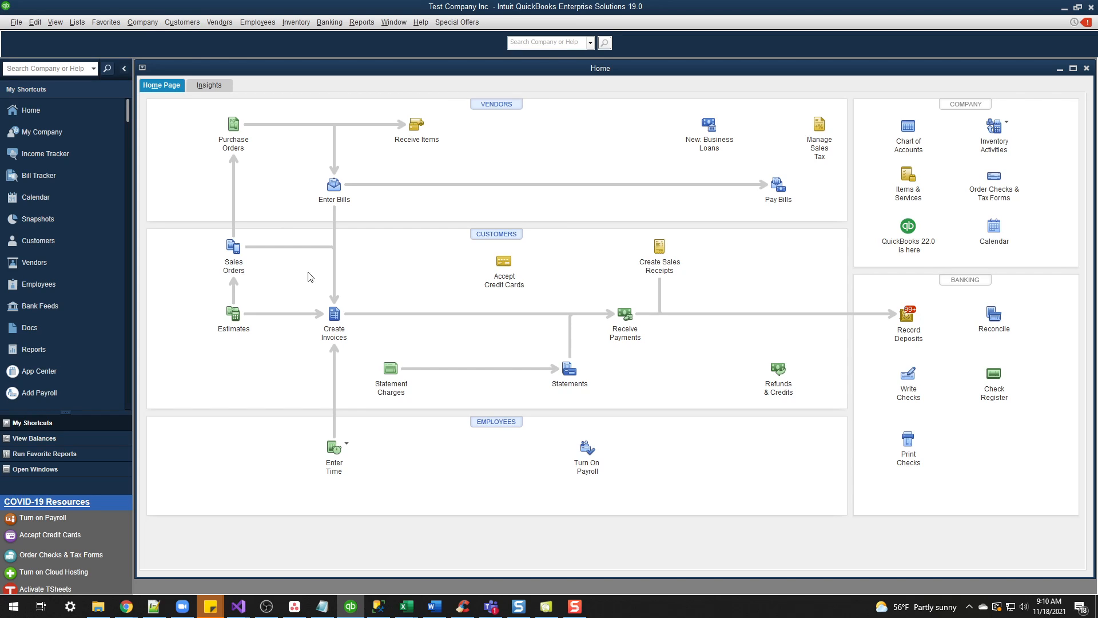
click(548, 607)
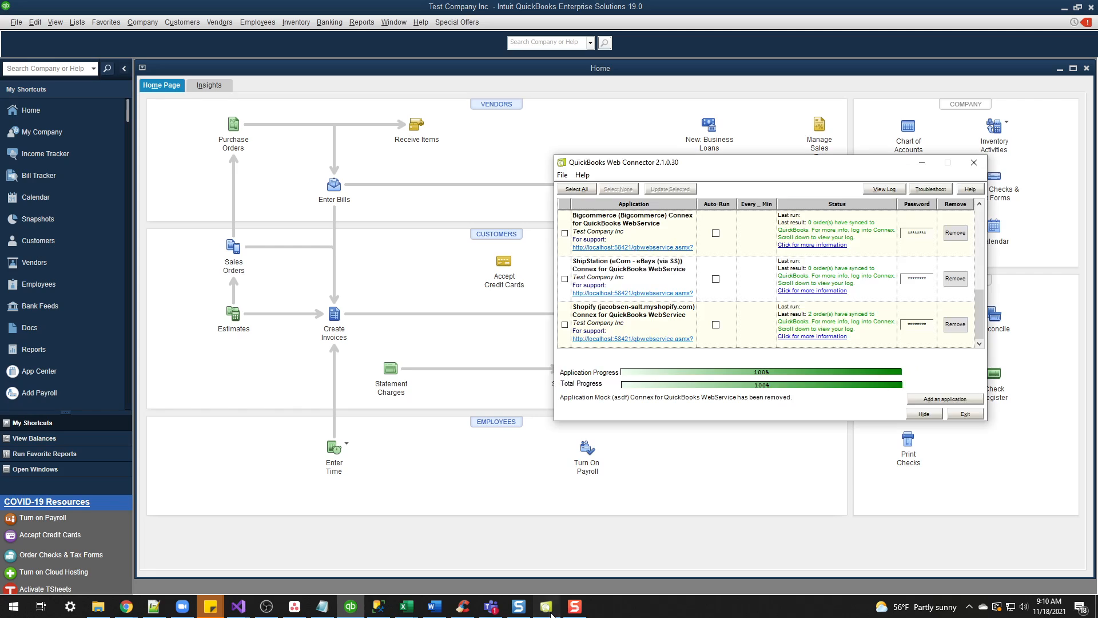
click(634, 298)
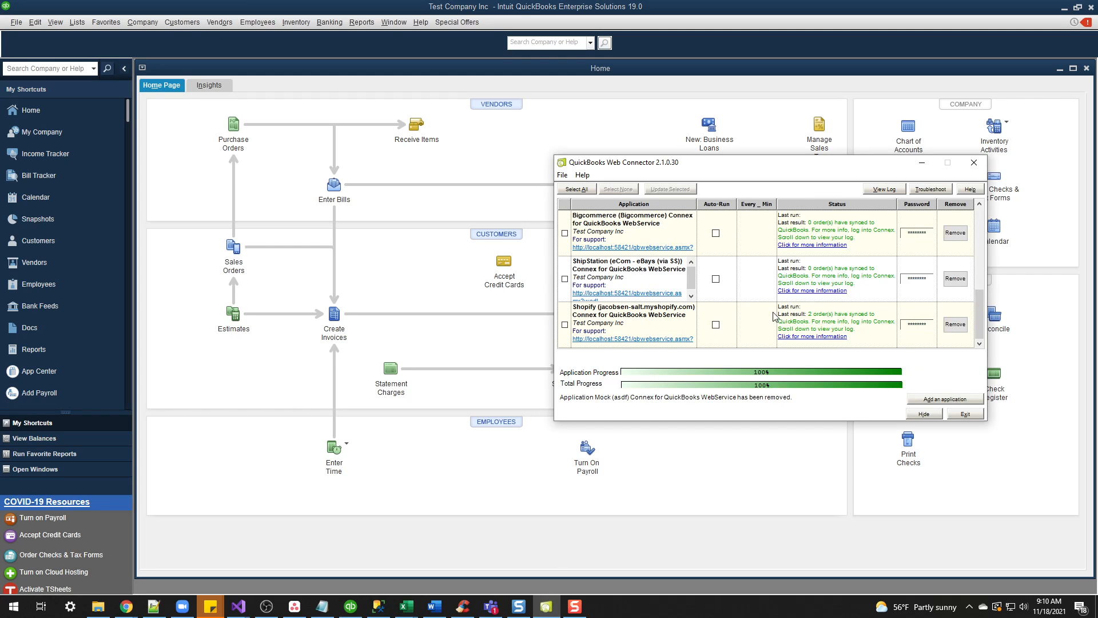
click(679, 320)
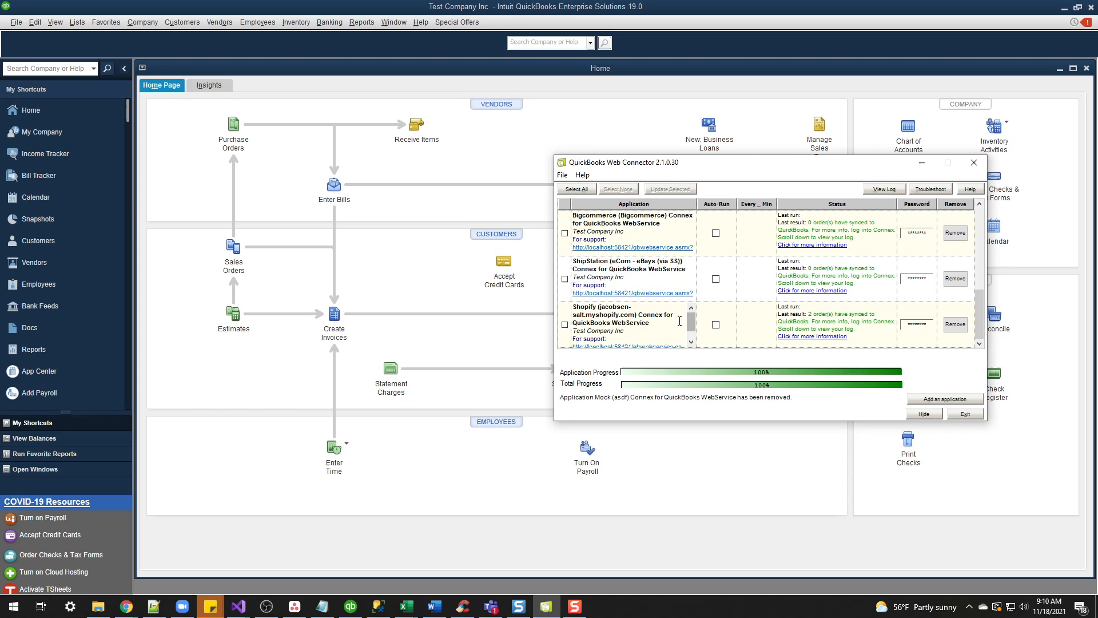
click(613, 273)
click(683, 255)
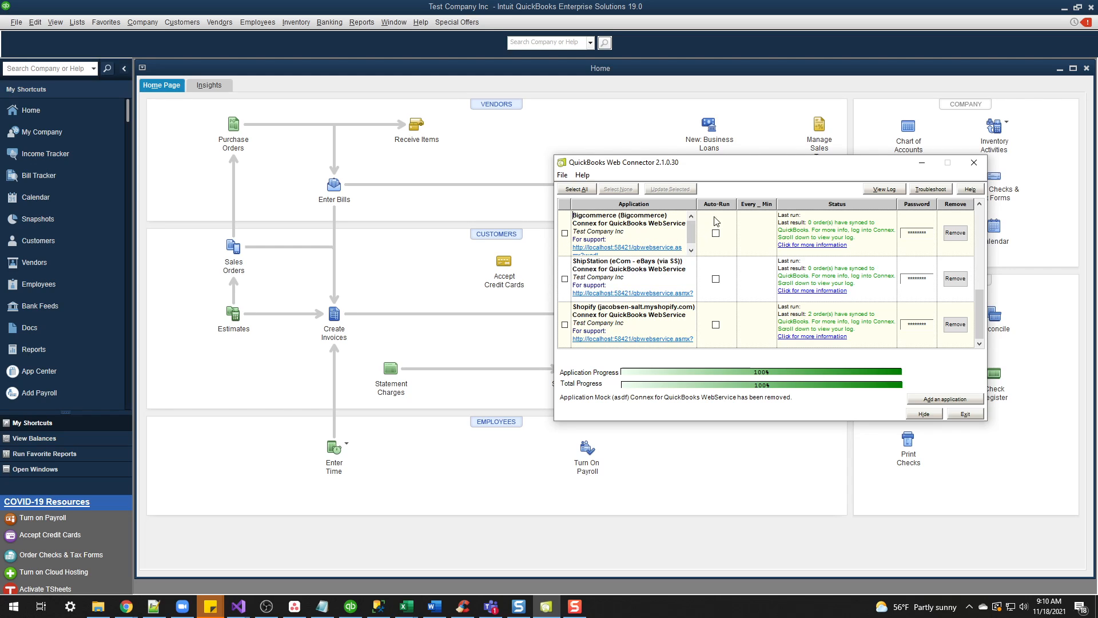
click(184, 229)
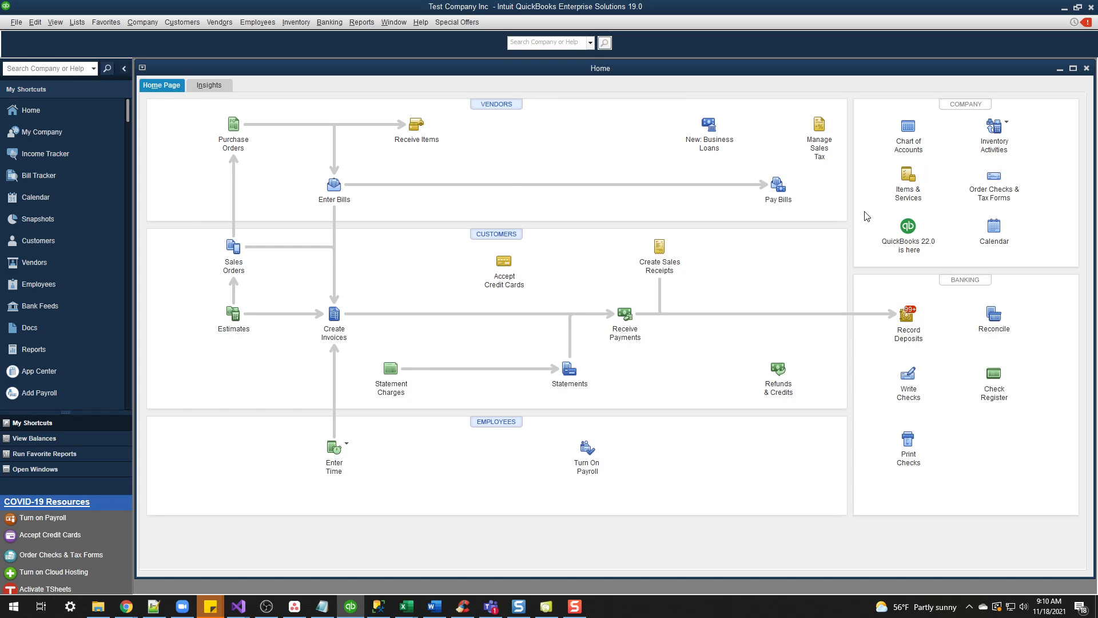
click(546, 611)
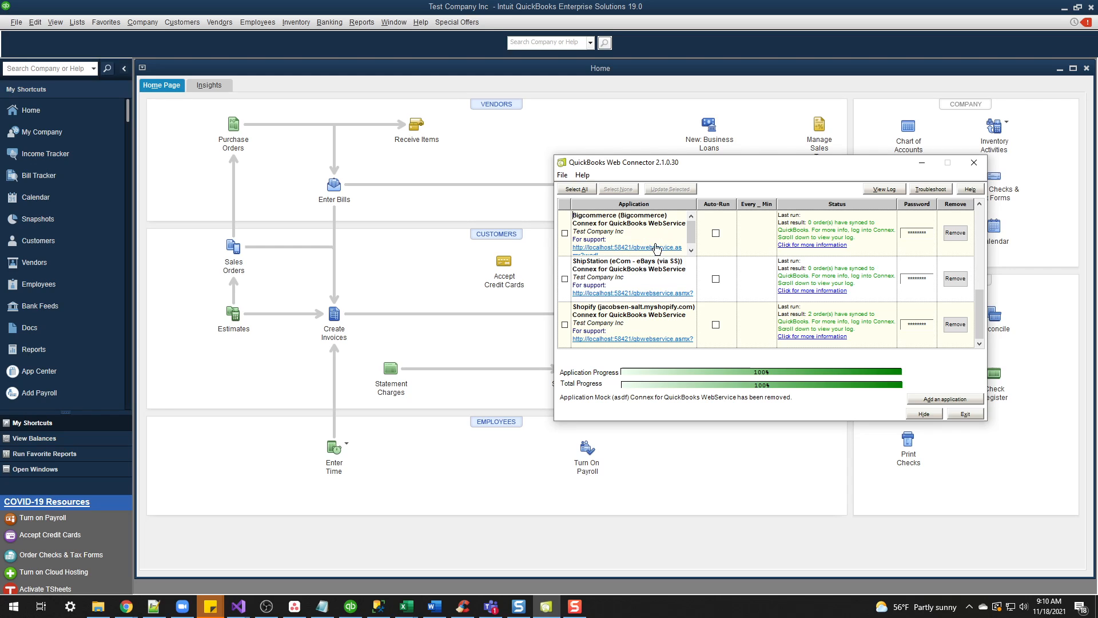
click(182, 229)
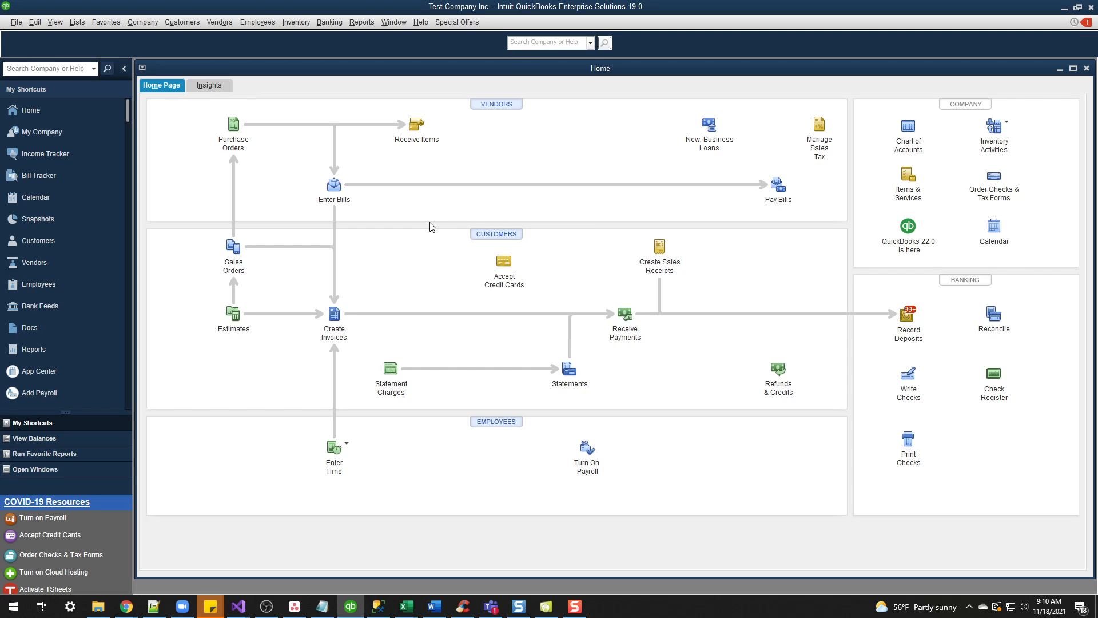
- Open Company > Users > Set Up Users and Roles, signing in with the admin password
click(145, 21)
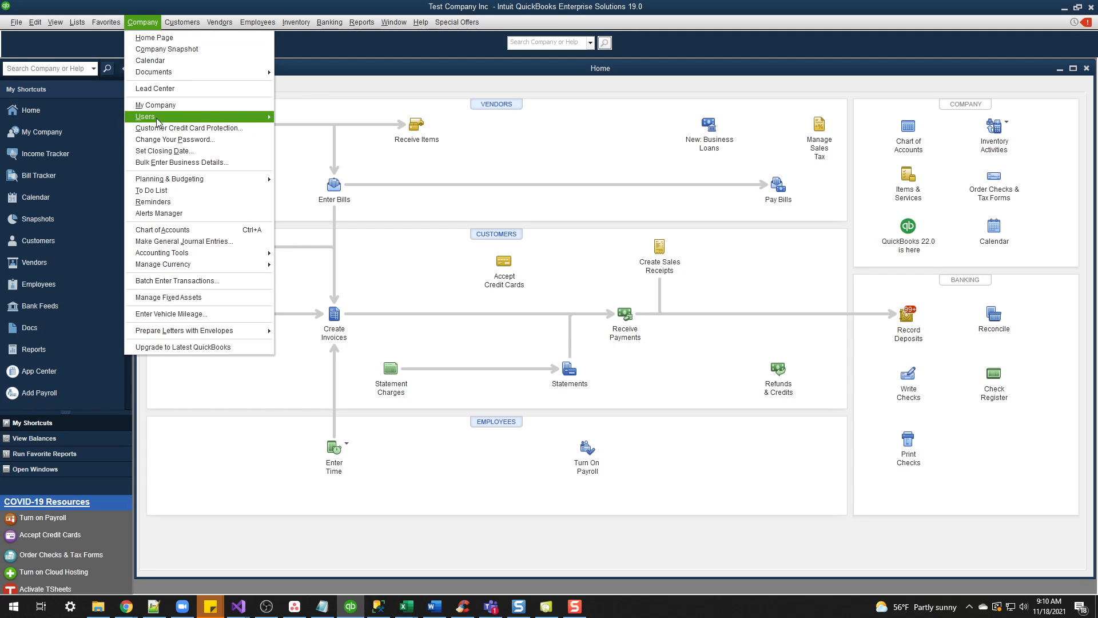
mouse_move(156, 118)
click(306, 118)
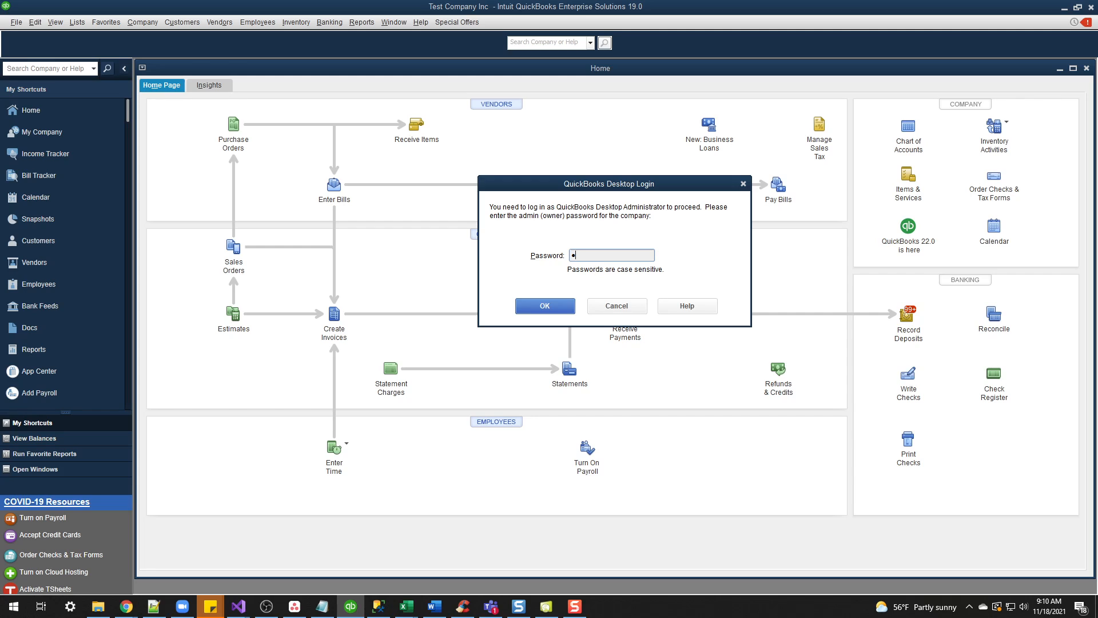
key(Return)
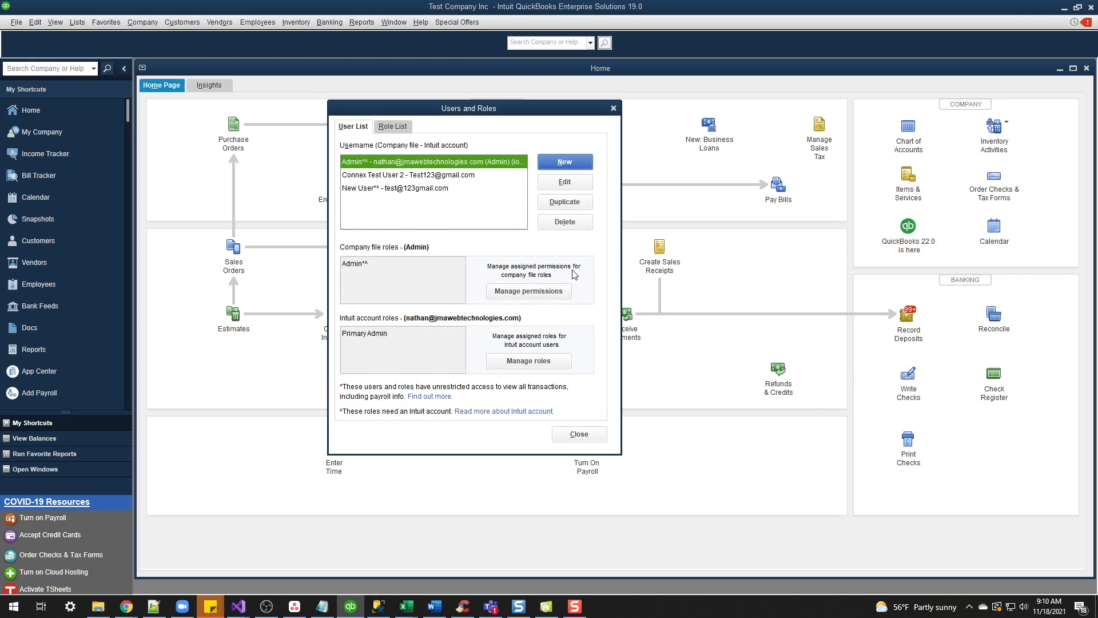
- Review the roles held by Connex Test User 2, New User and Admin
click(392, 175)
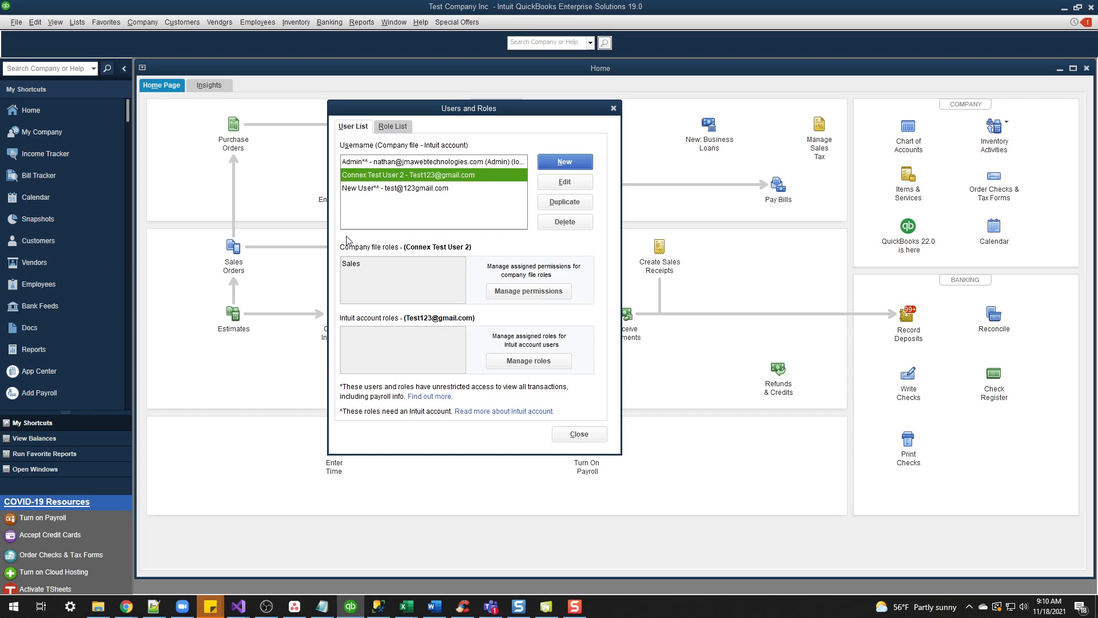
click(372, 189)
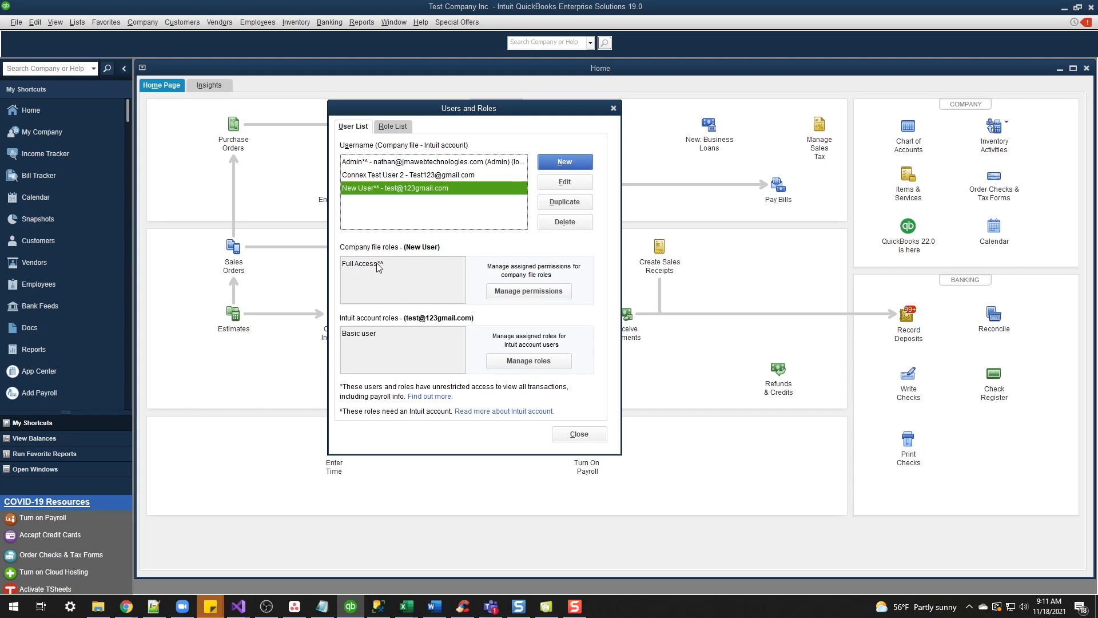
click(396, 163)
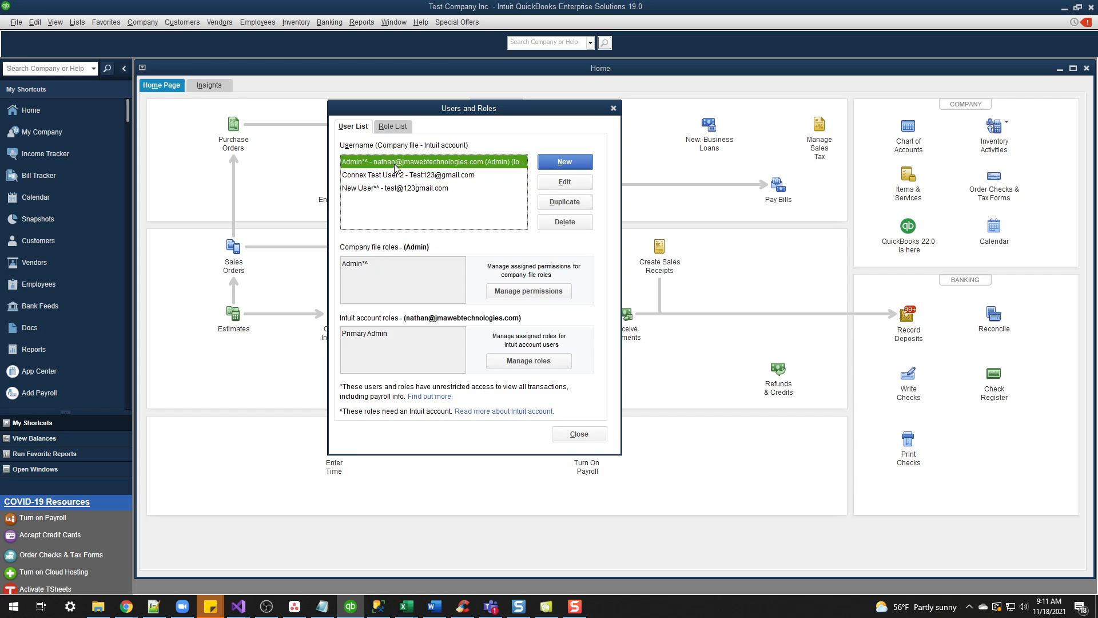
click(396, 175)
- Select the Sales role in the Role List to view its description and users
click(395, 127)
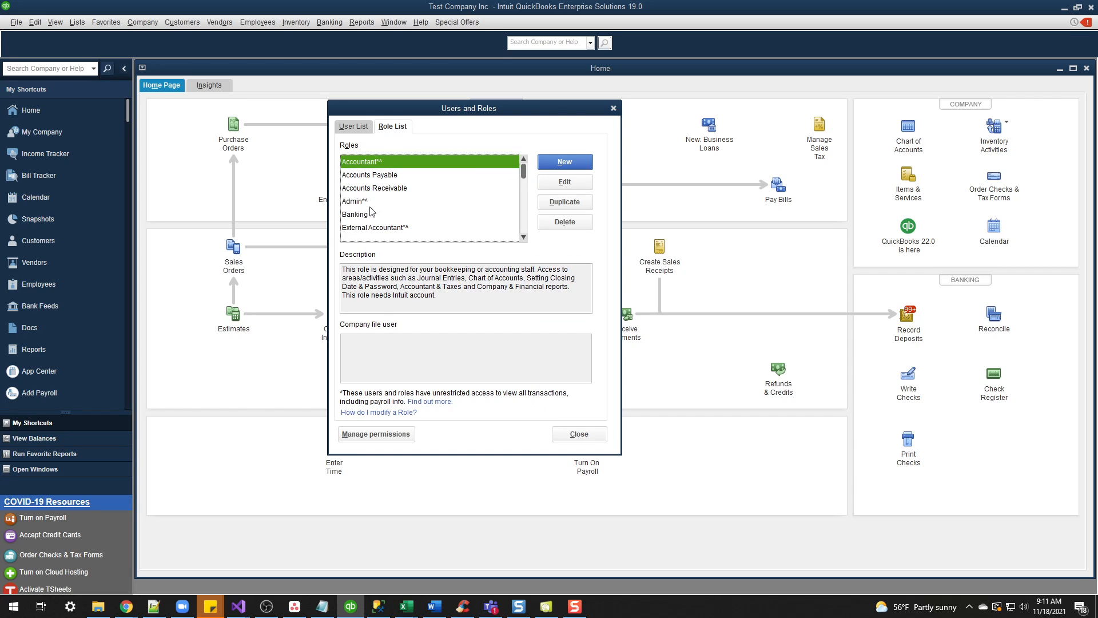
scroll(372, 209, down, 2)
scroll(372, 209, up, 2)
scroll(364, 204, down, 2)
scroll(364, 204, up, 2)
scroll(366, 207, down, 2)
scroll(366, 207, down, 2)
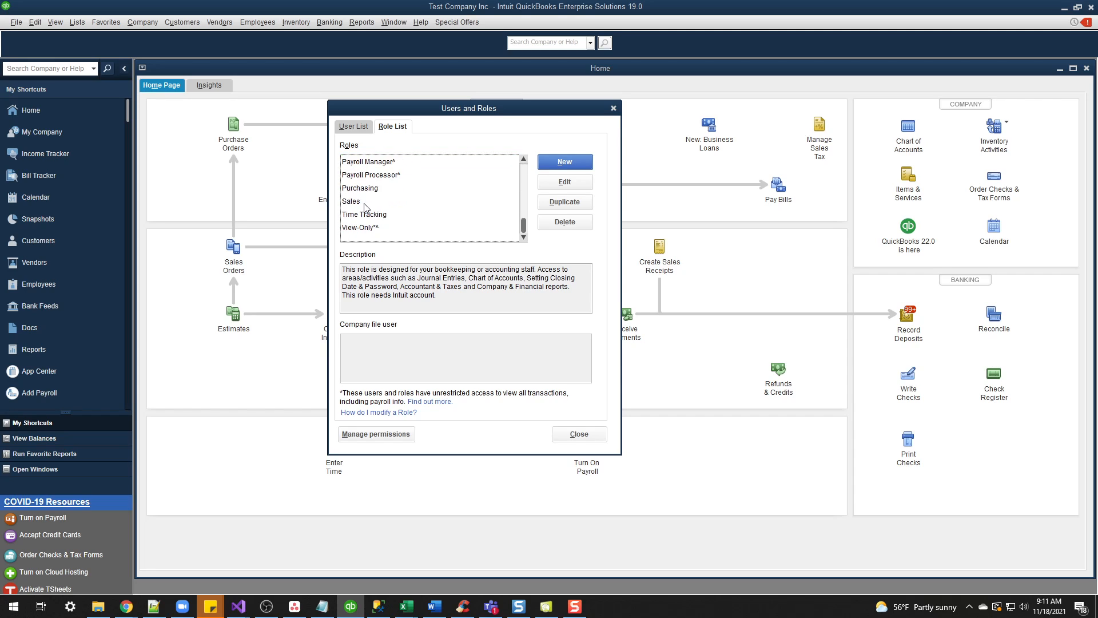
click(364, 203)
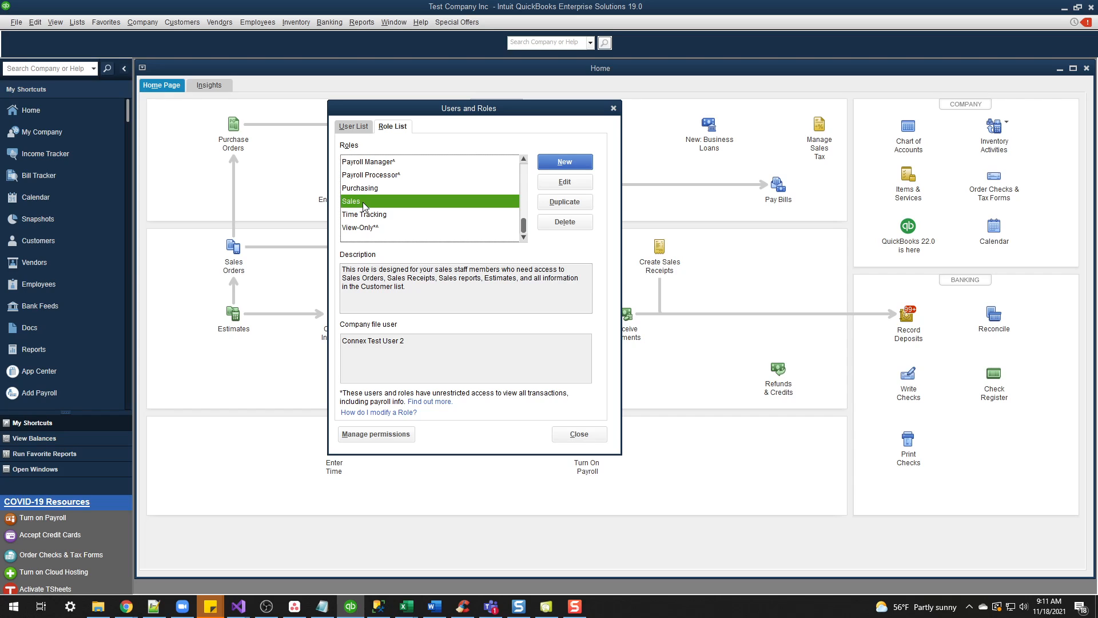
drag(406, 286, 337, 274)
click(407, 284)
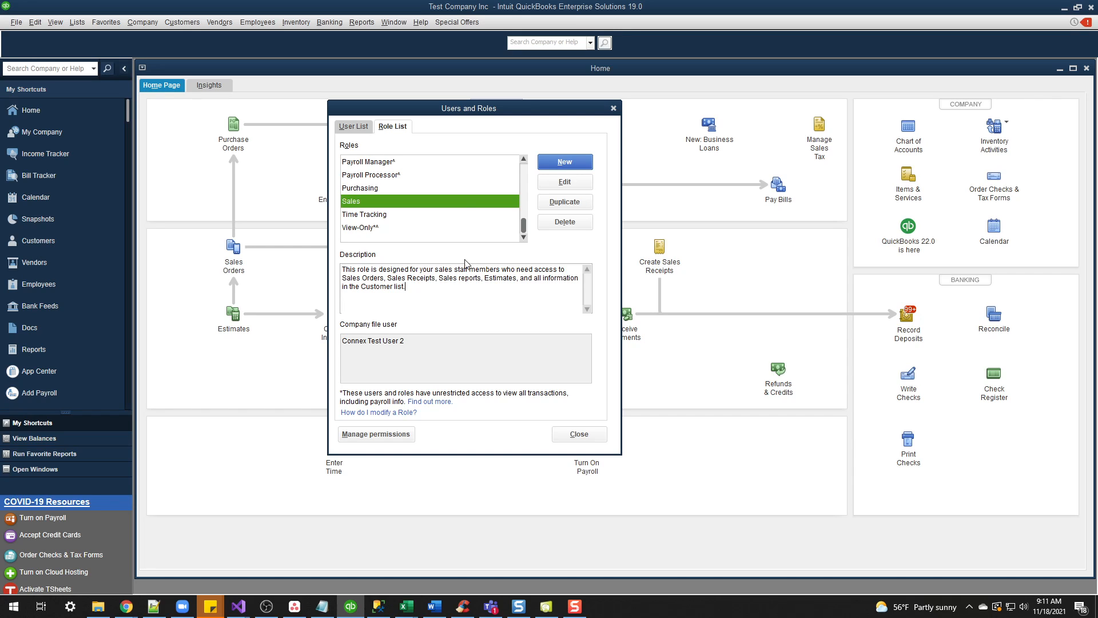
- Edit the Sales role and inspect Banking, Accounting, Customer Center and Employee Center access levels
click(566, 183)
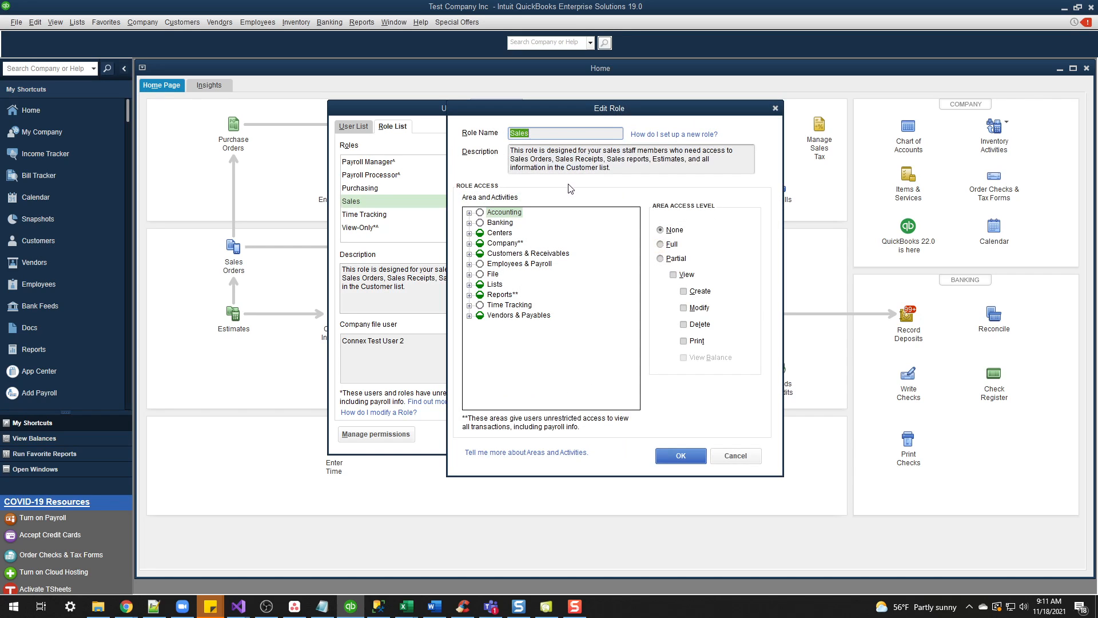
click(498, 222)
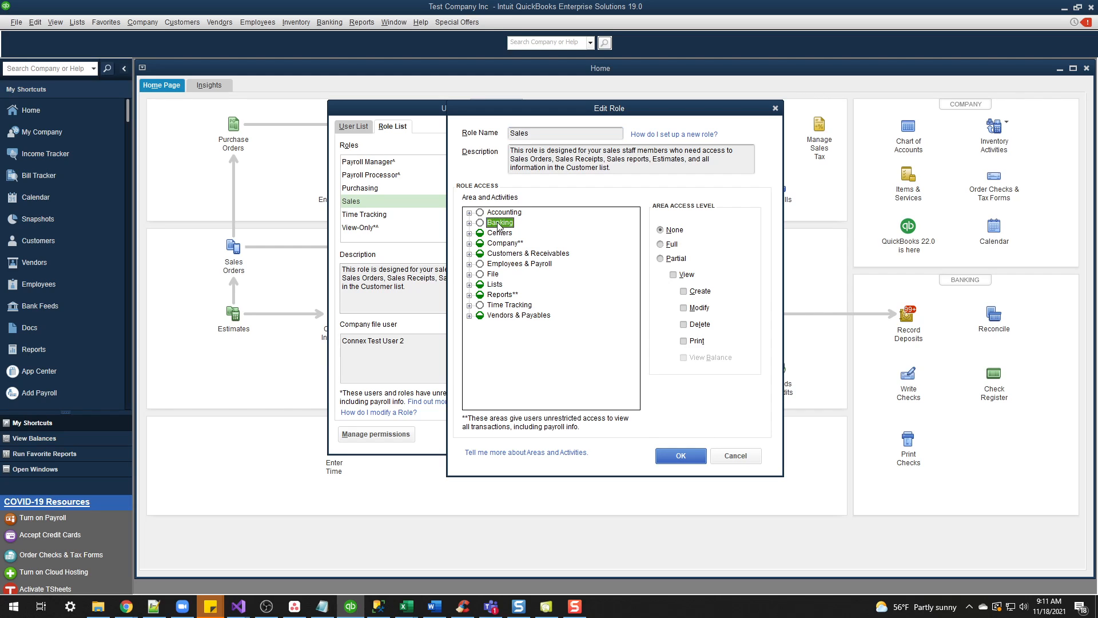
click(497, 213)
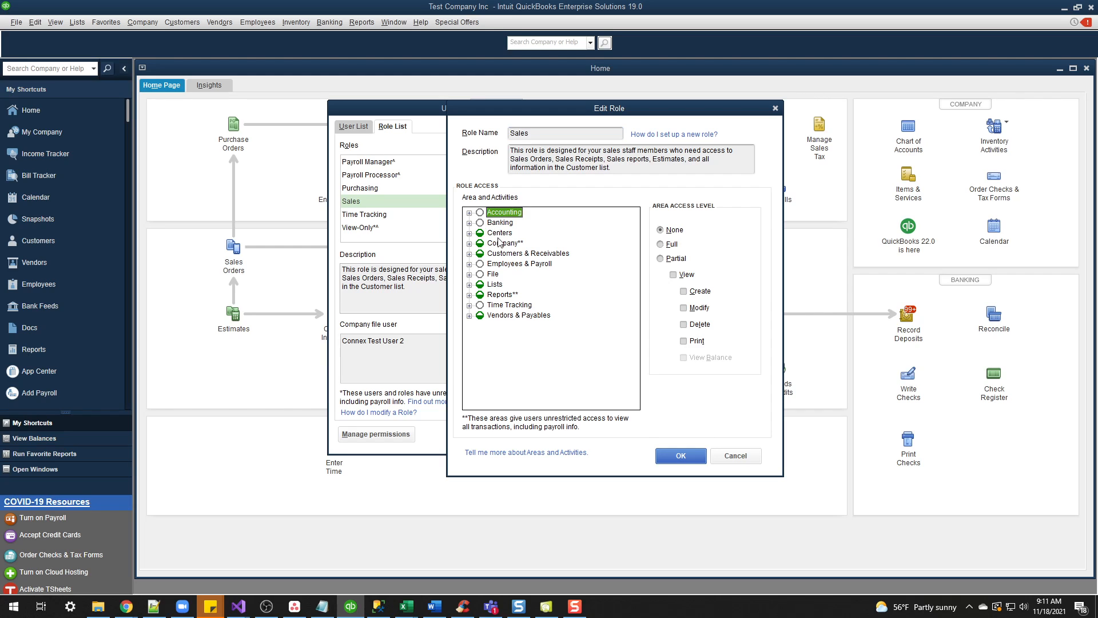
click(500, 233)
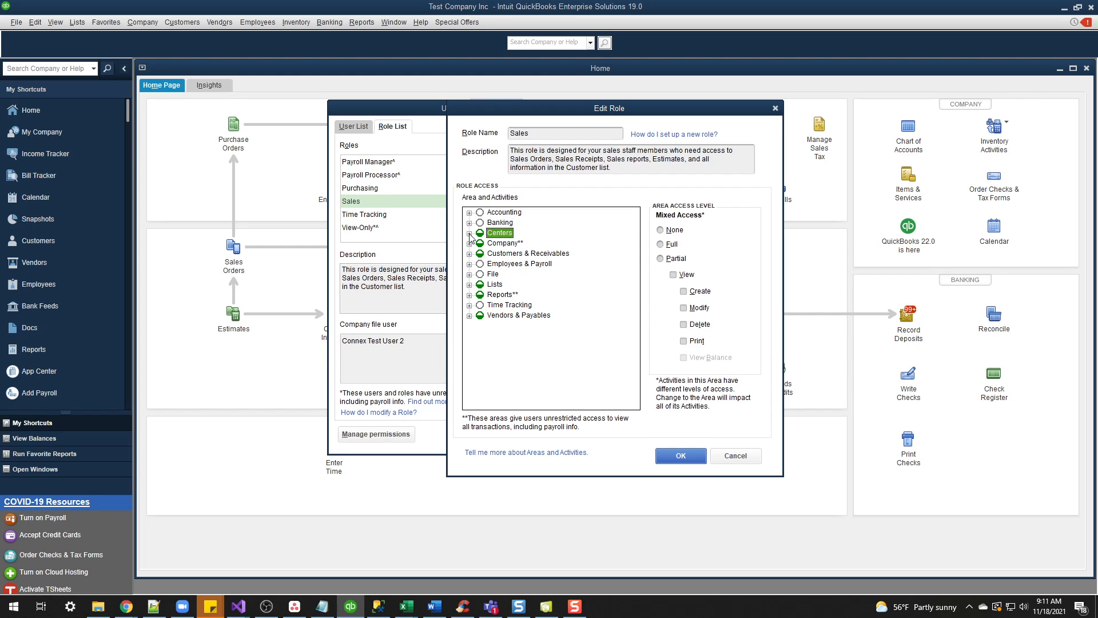
click(469, 233)
click(509, 244)
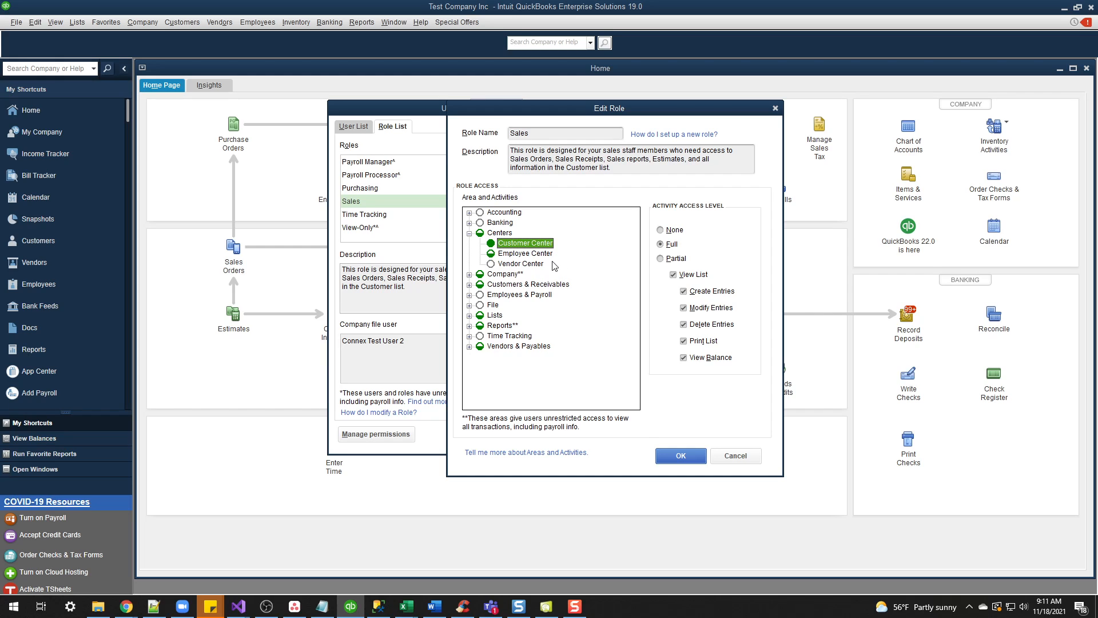
click(522, 255)
click(522, 263)
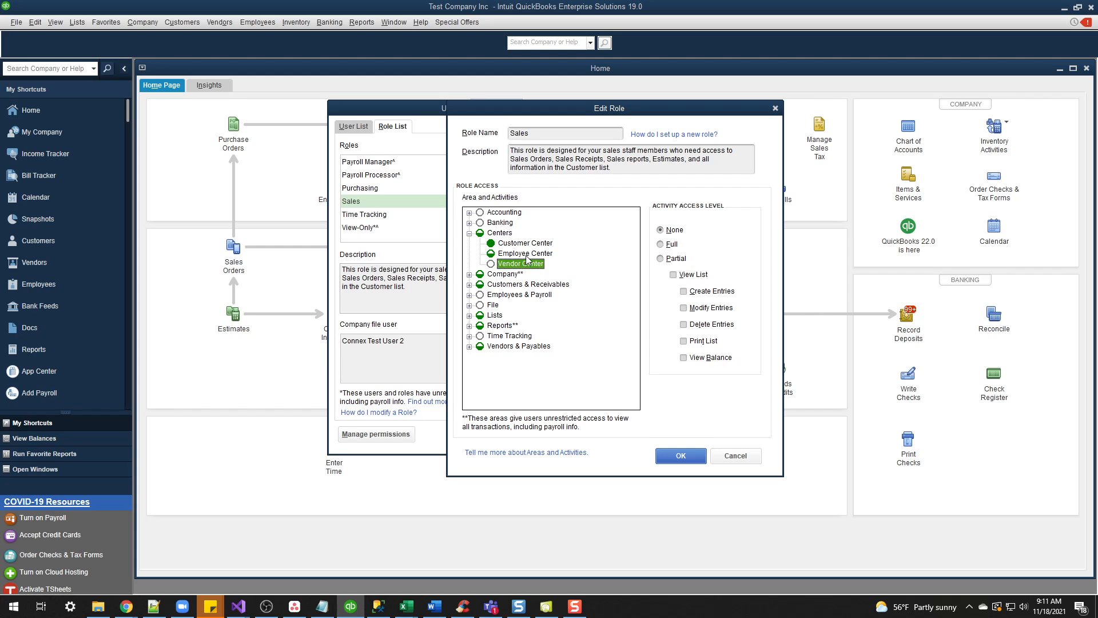
click(526, 255)
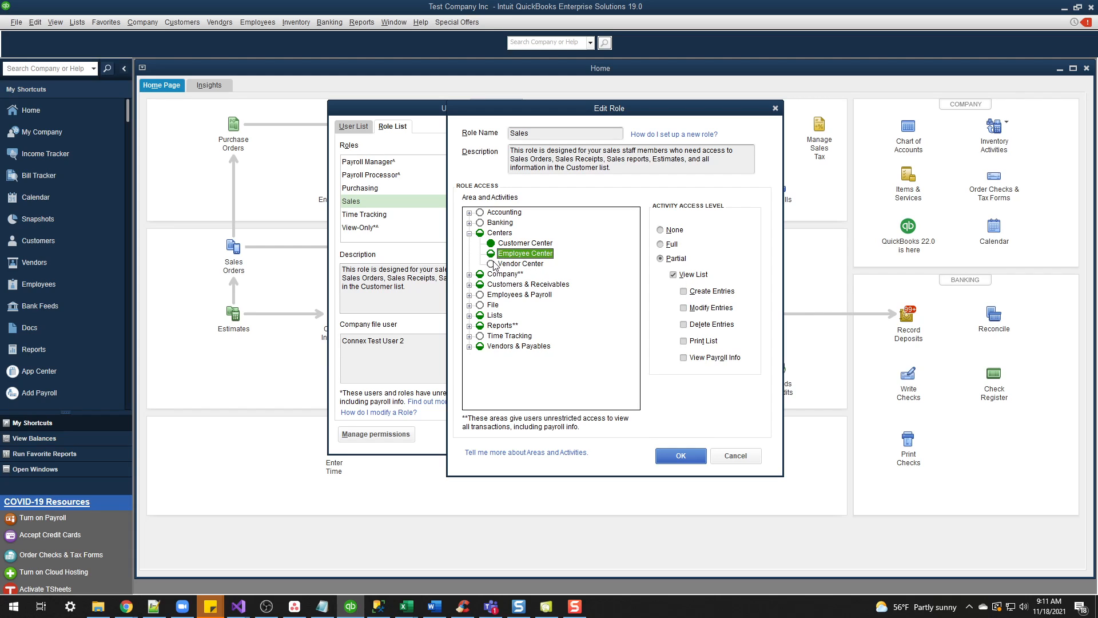
- Set Vendor Center to Full and back to None, then expand the Company area instead of Centers
click(524, 264)
click(663, 245)
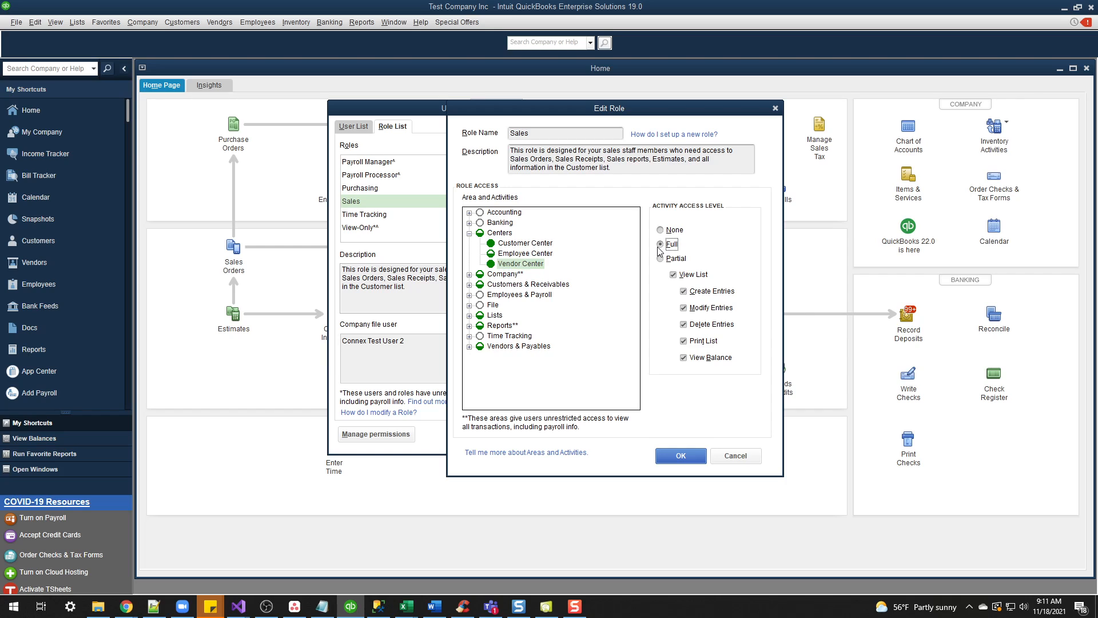
click(675, 230)
click(469, 234)
click(470, 244)
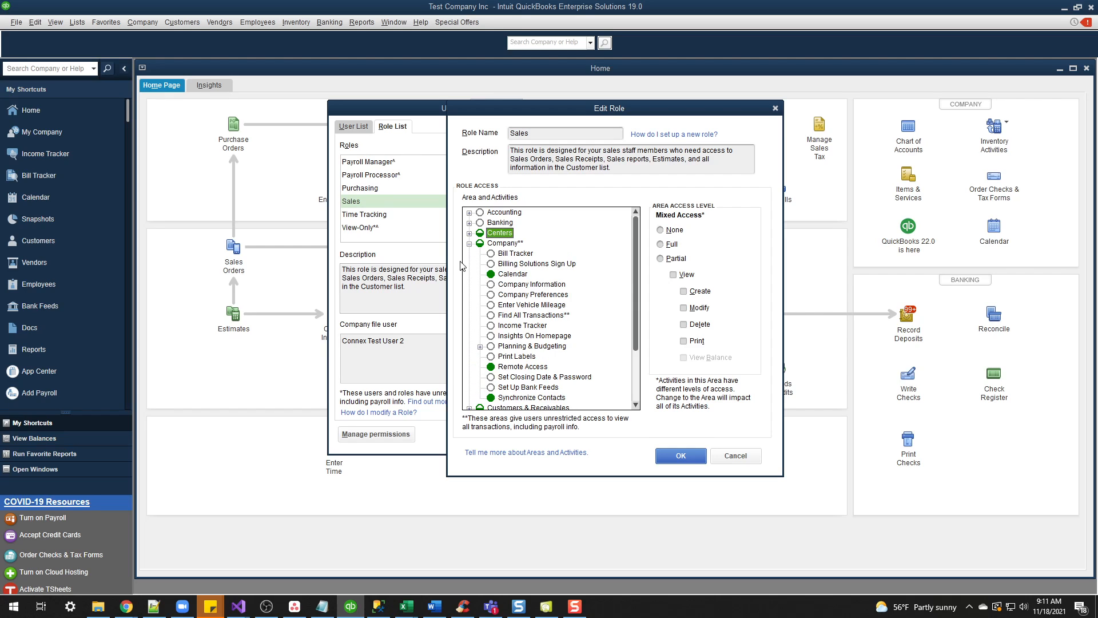
- Grant the Sales role full access to Credit Card Refunds and Credit Memos
click(470, 244)
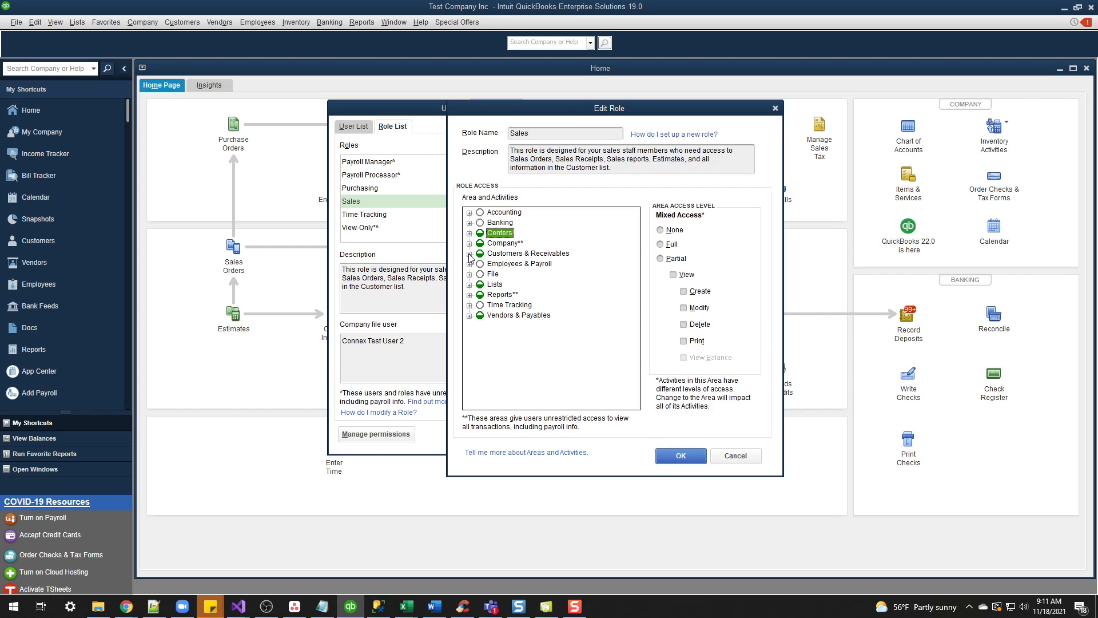
click(469, 254)
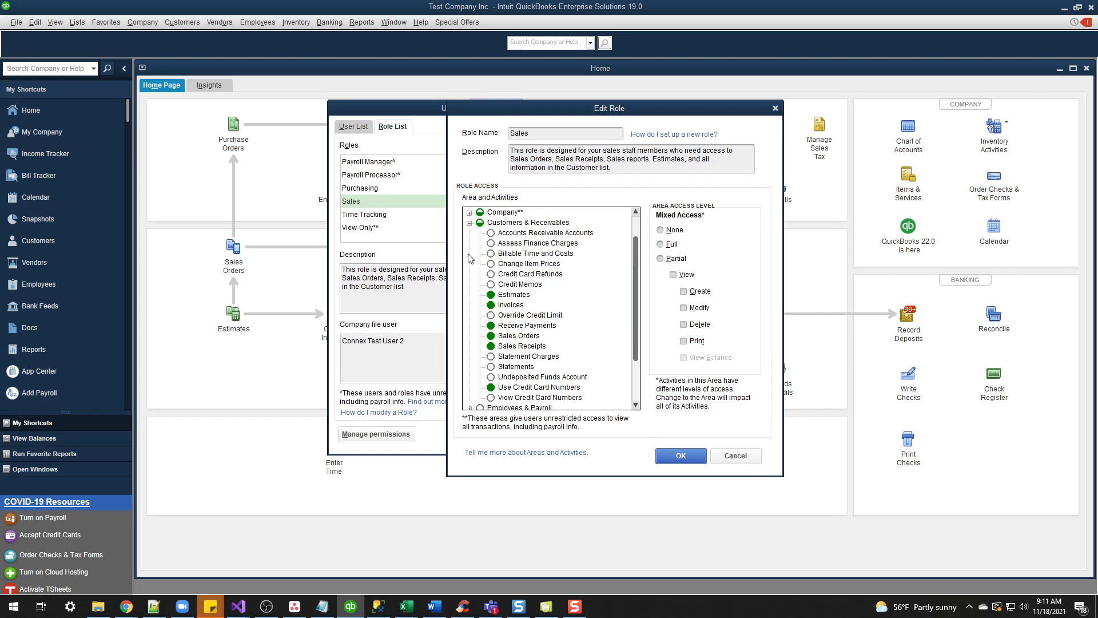
click(511, 275)
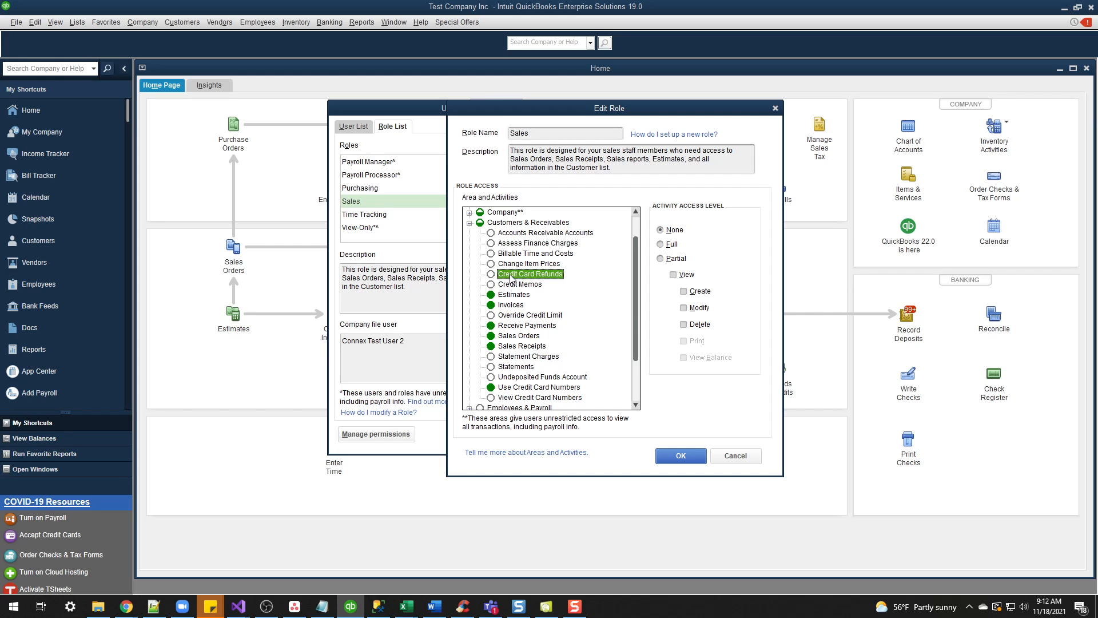
click(661, 245)
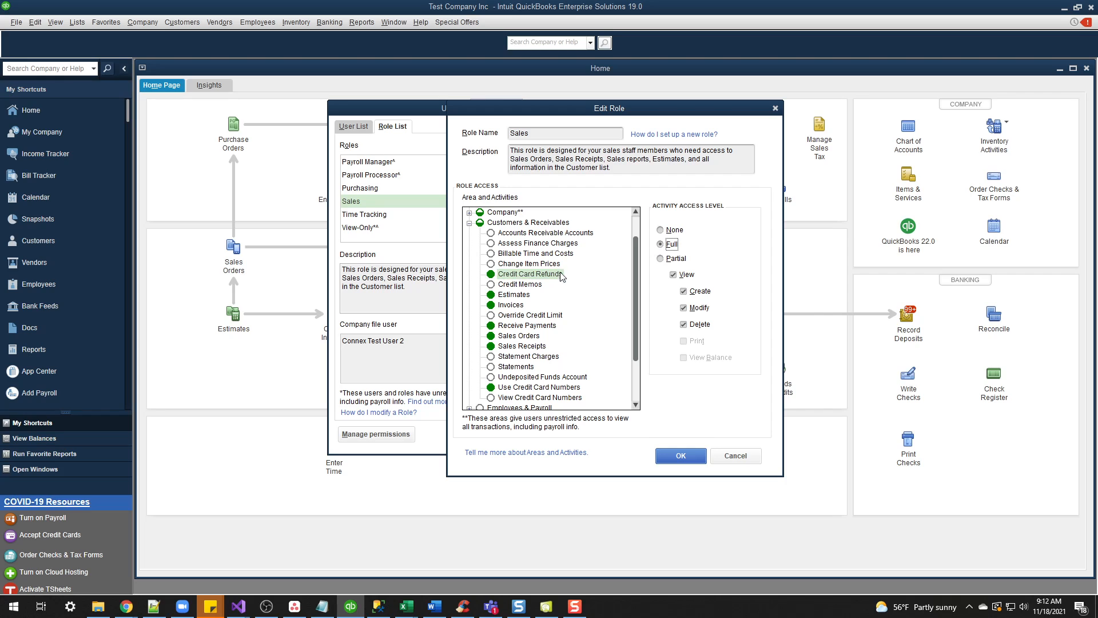
click(513, 285)
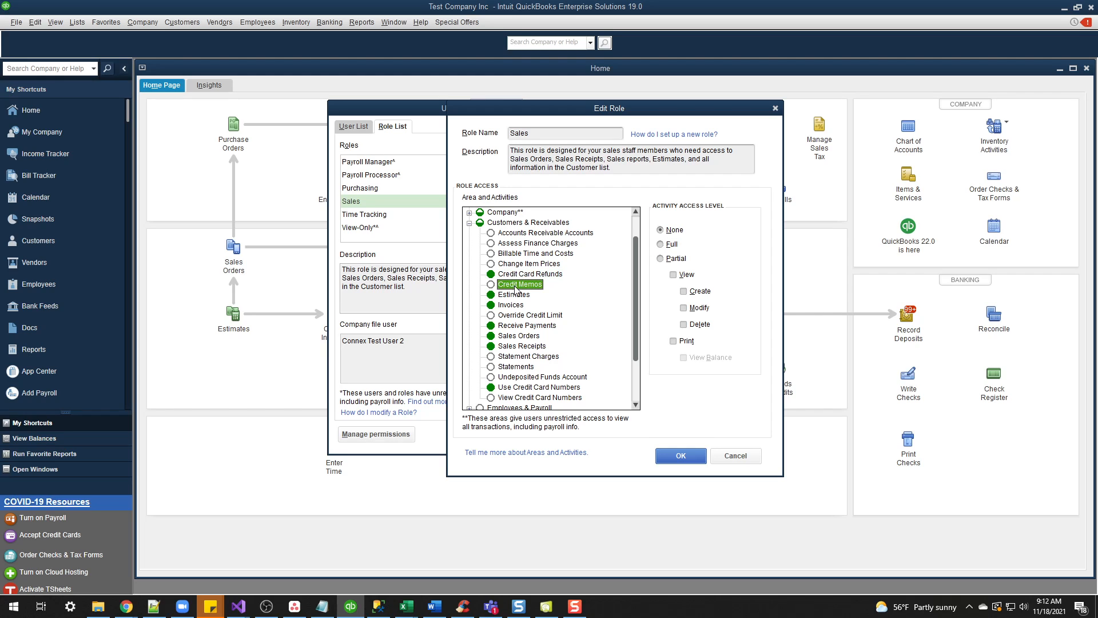
click(661, 245)
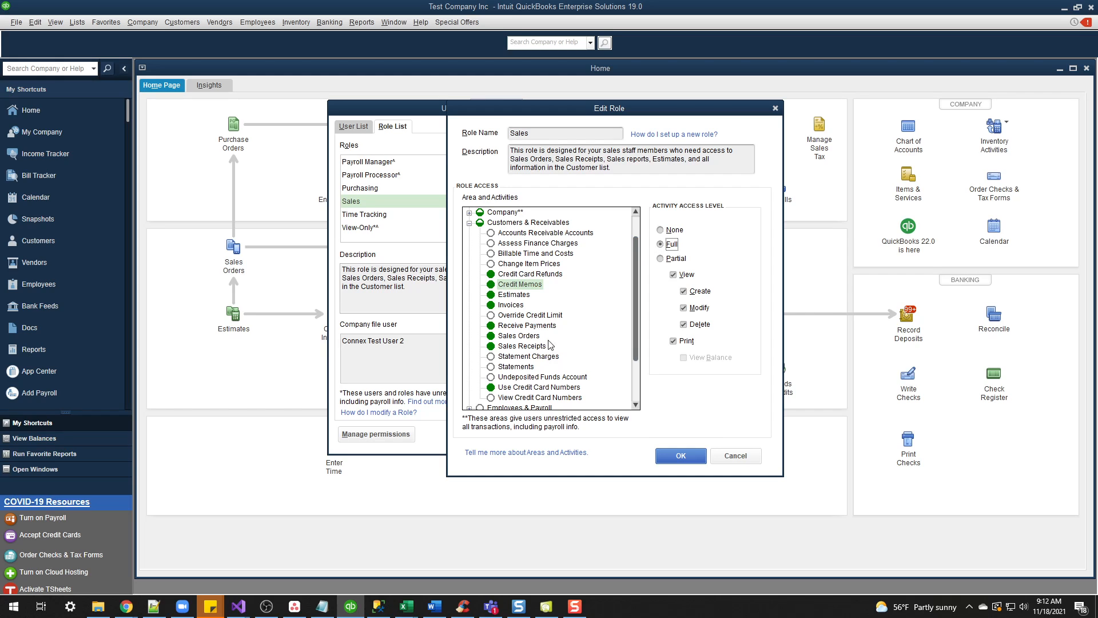
- Check access levels for Accounts Receivable Accounts, Undeposited Funds Account and Statement Charges
scroll(521, 372, down, 2)
scroll(515, 366, up, 2)
click(534, 235)
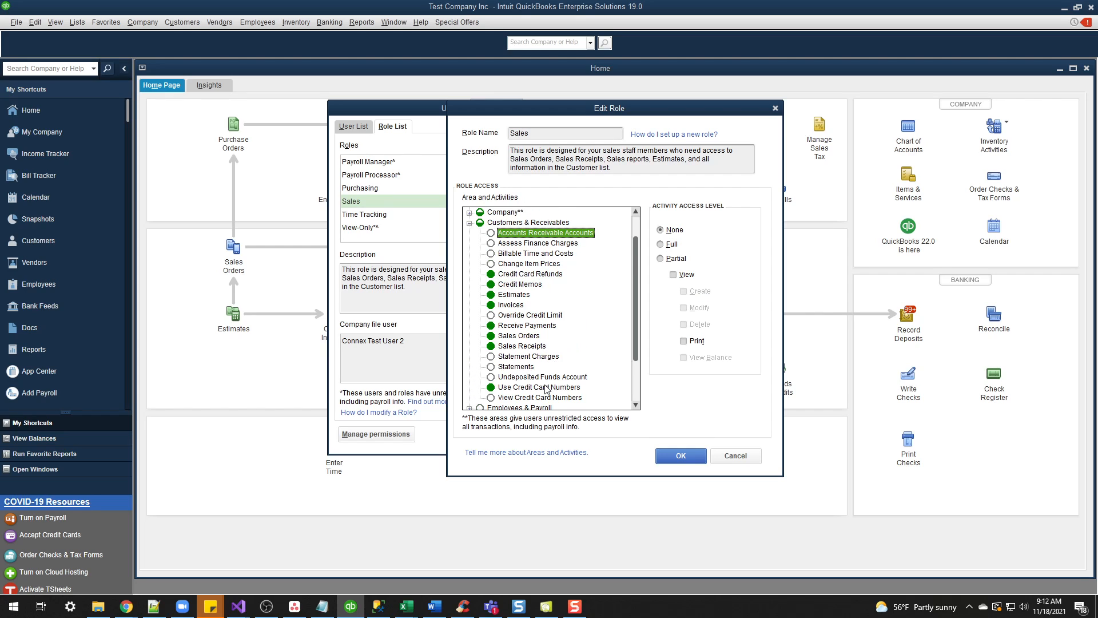
click(540, 379)
click(525, 357)
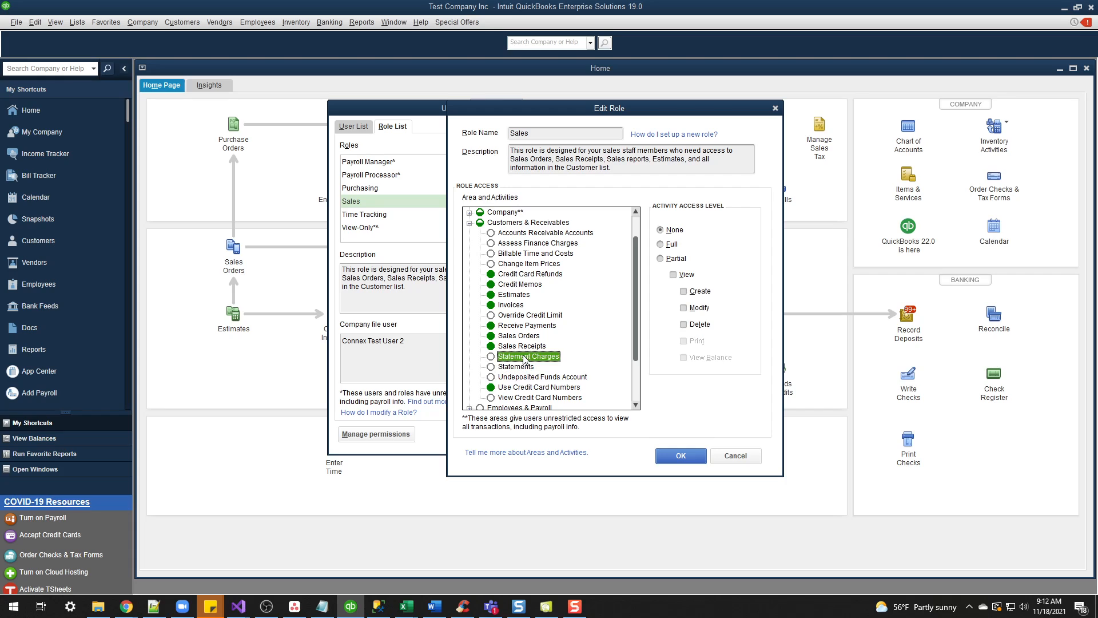
click(563, 234)
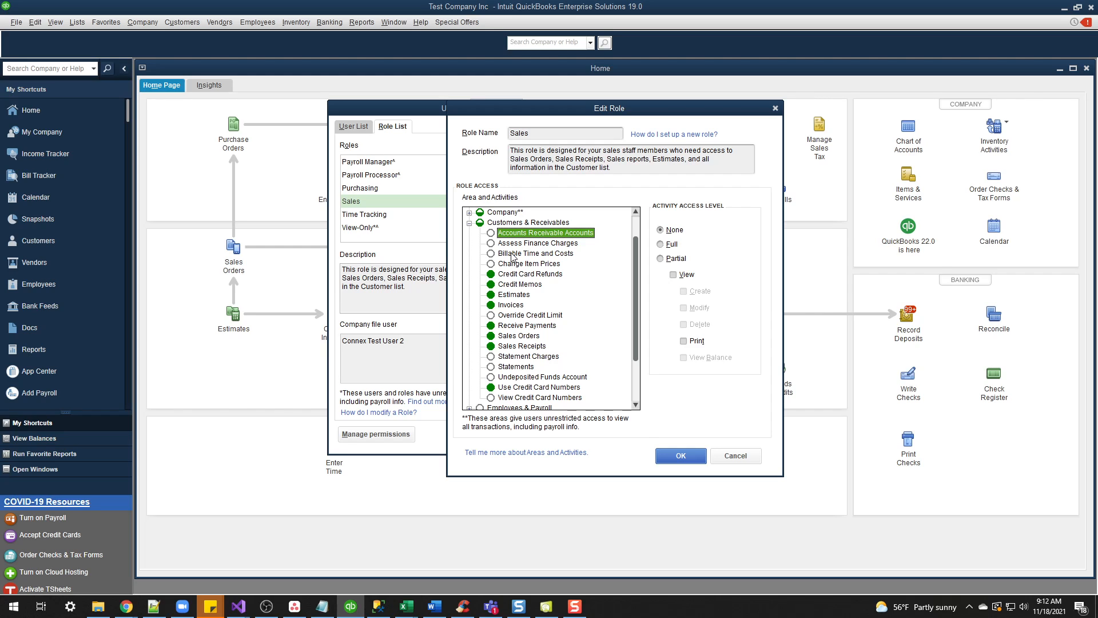
scroll(537, 256, down, 2)
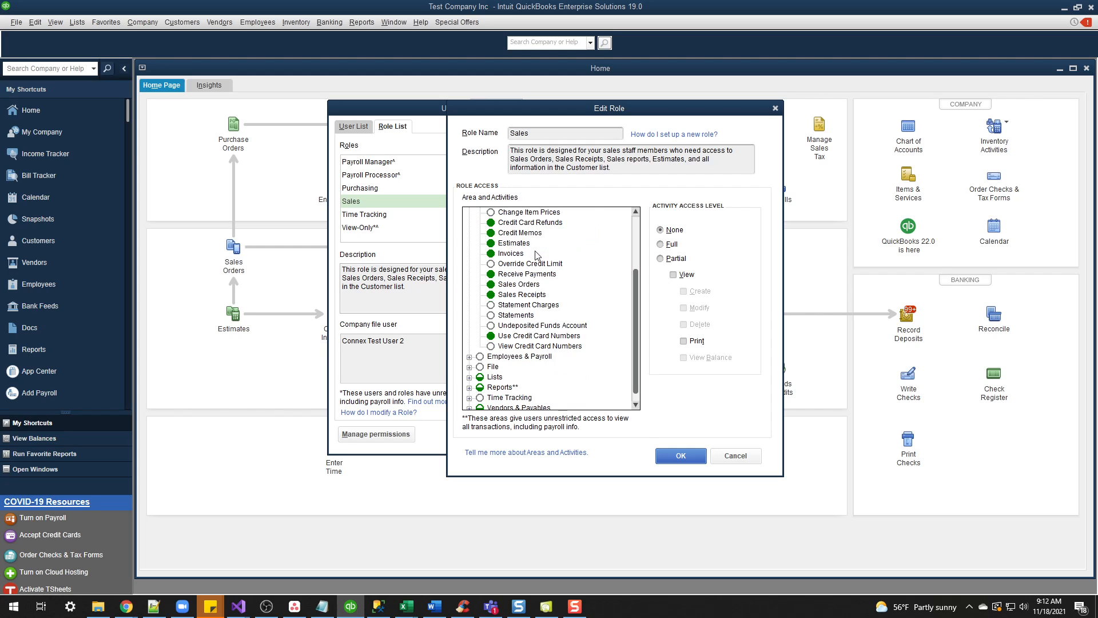
scroll(536, 255, up, 2)
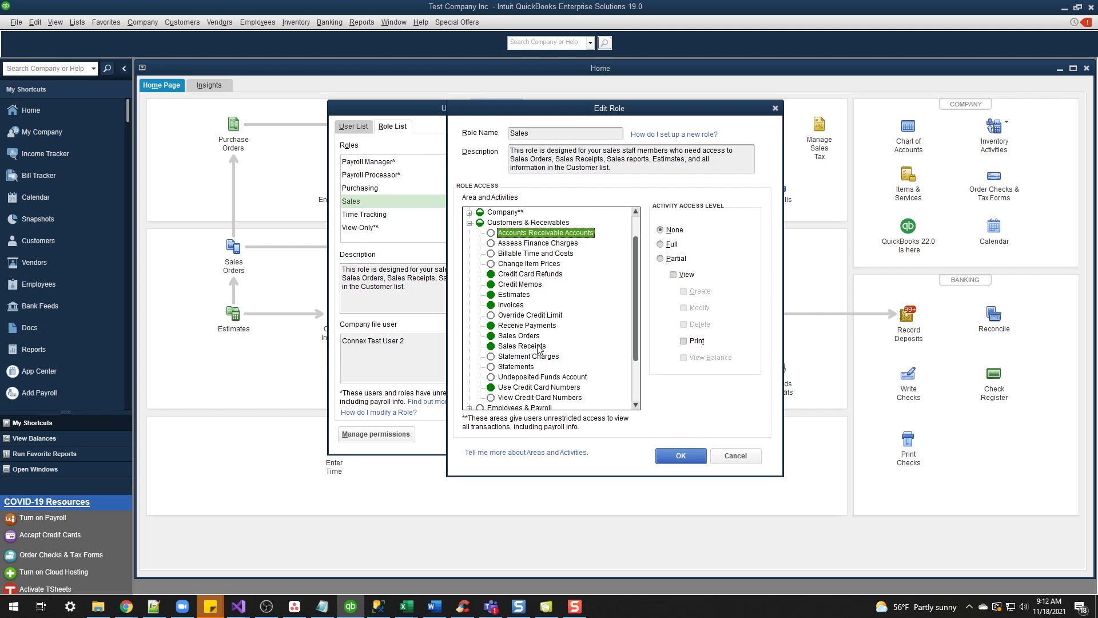
scroll(541, 346, down, 2)
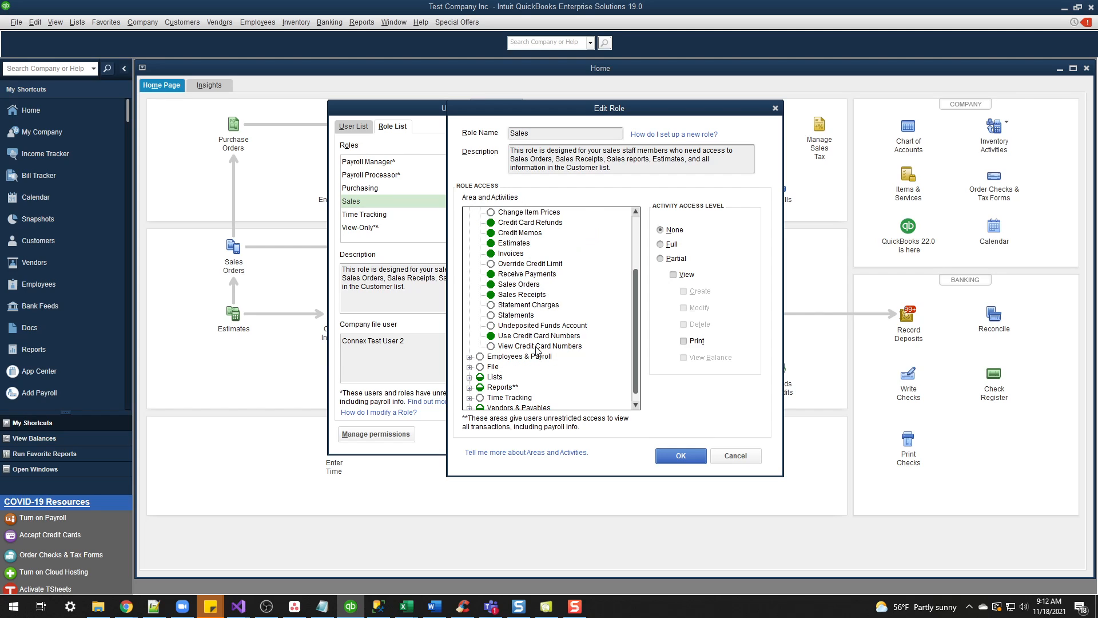
- In the Lists area, give full access to Class List, Inventory Site List and Item List
click(469, 357)
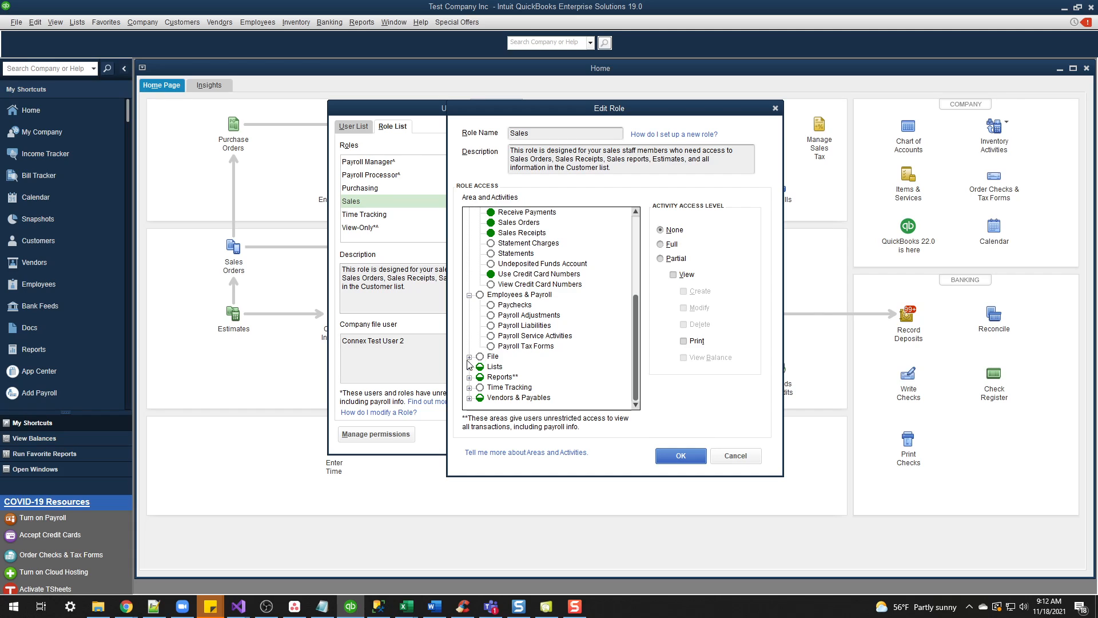
click(470, 357)
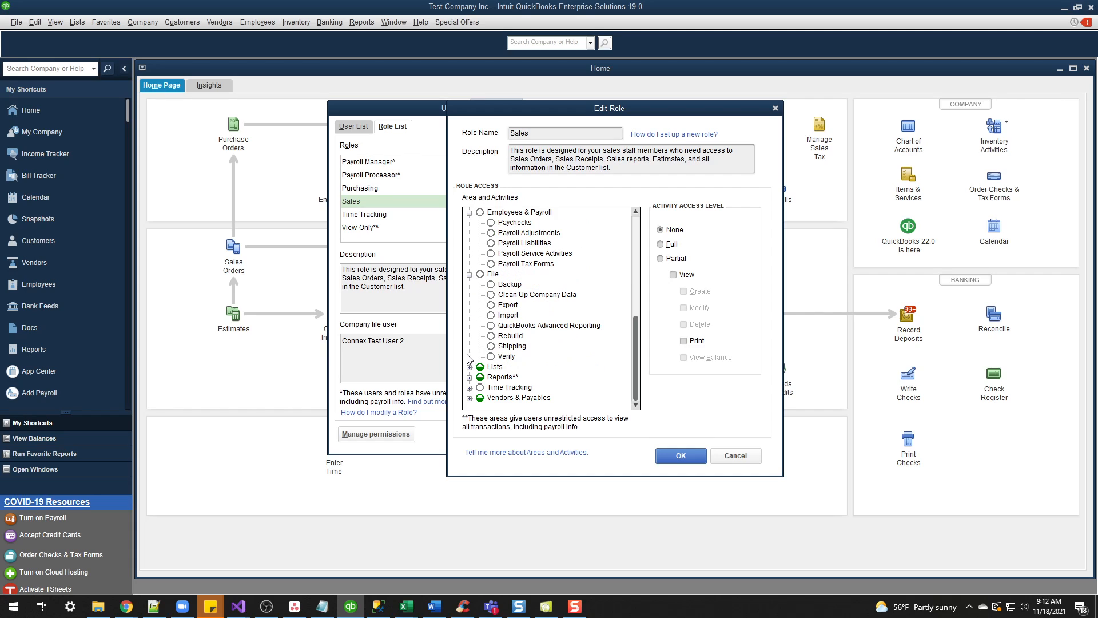
click(470, 366)
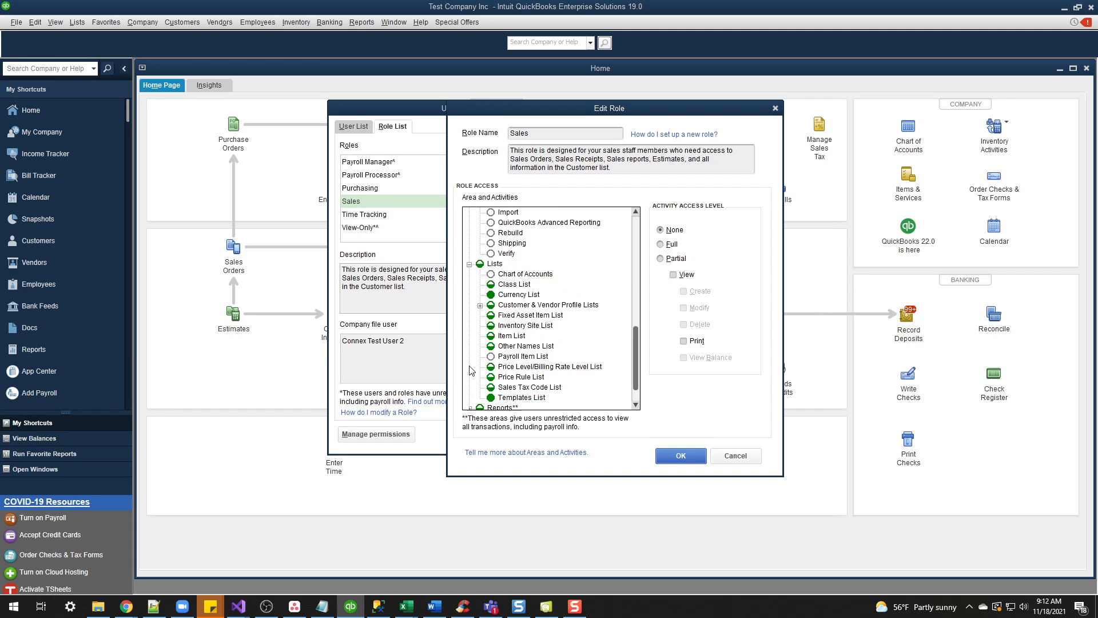
click(519, 275)
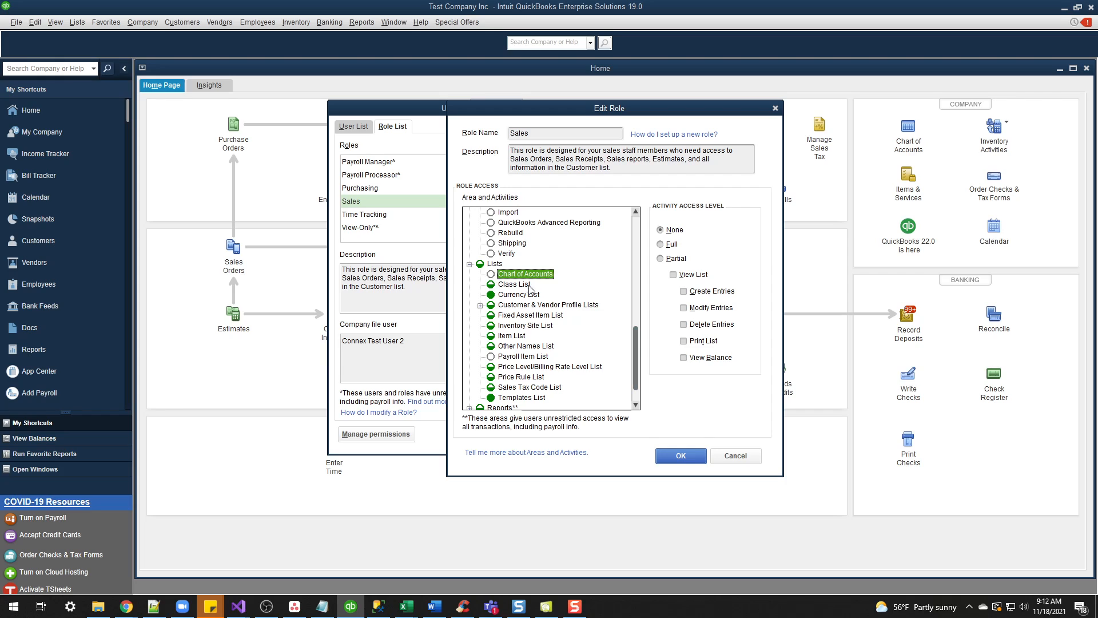
click(511, 284)
click(663, 244)
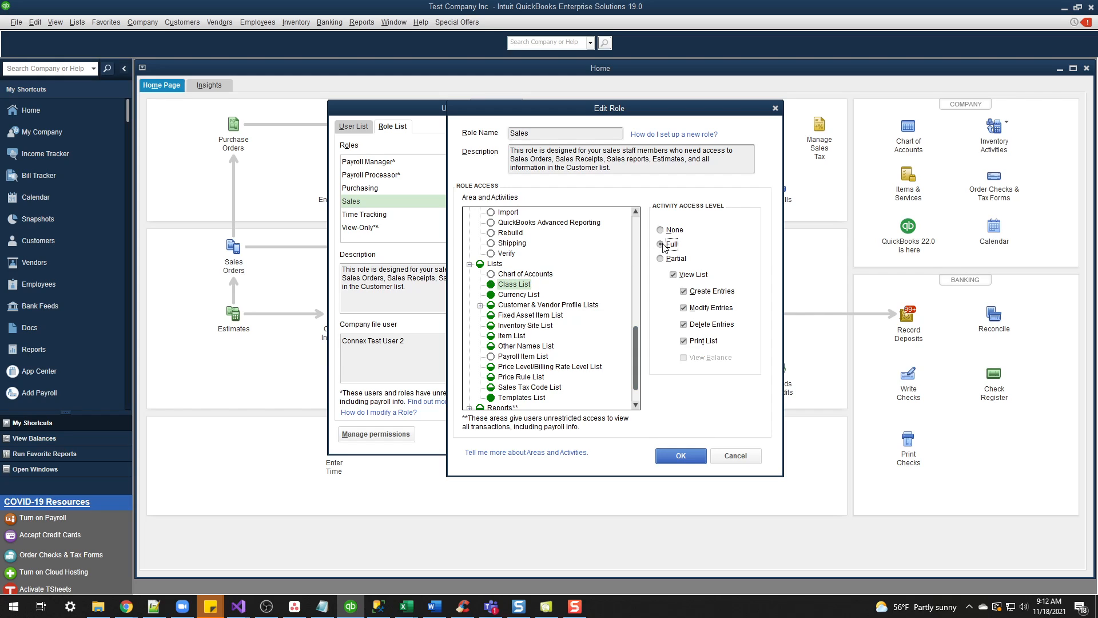
click(512, 326)
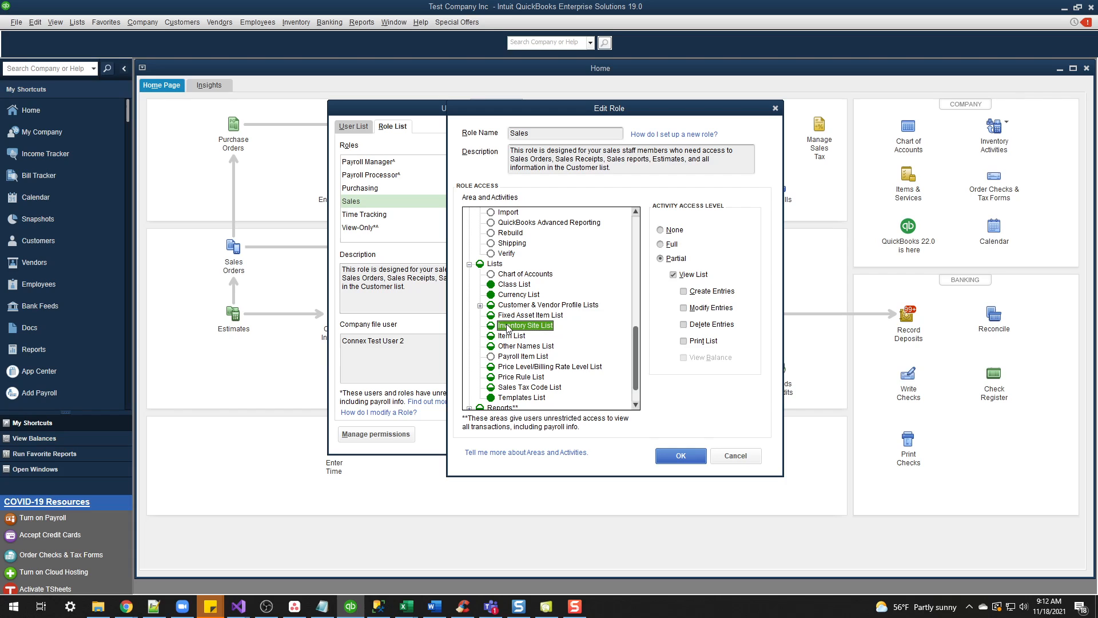
click(661, 244)
scroll(515, 308, down, 1)
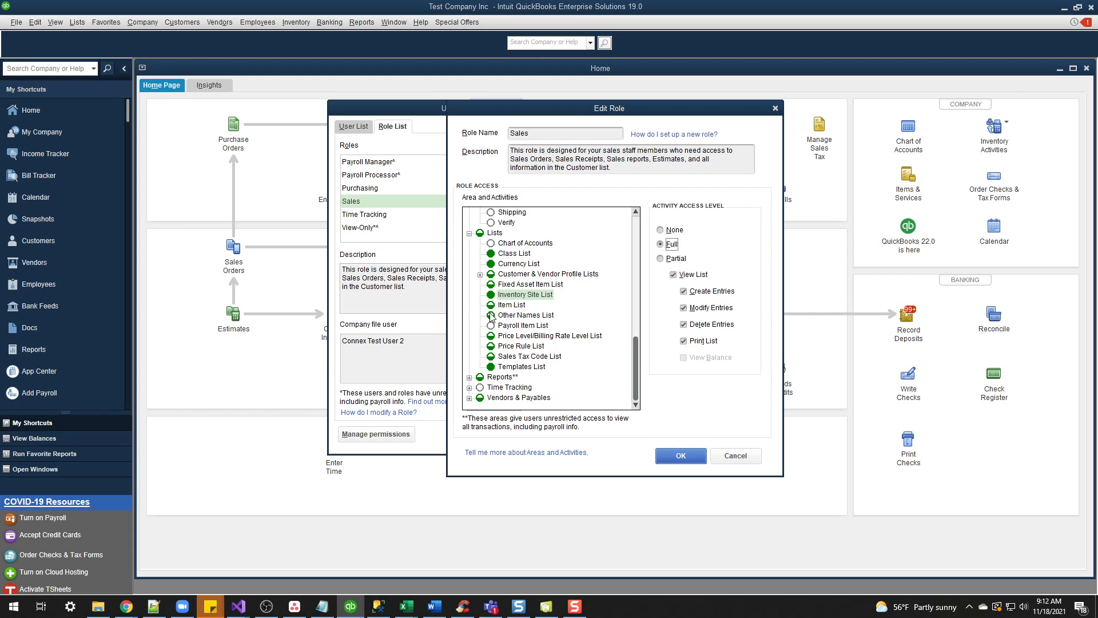
click(511, 304)
click(661, 244)
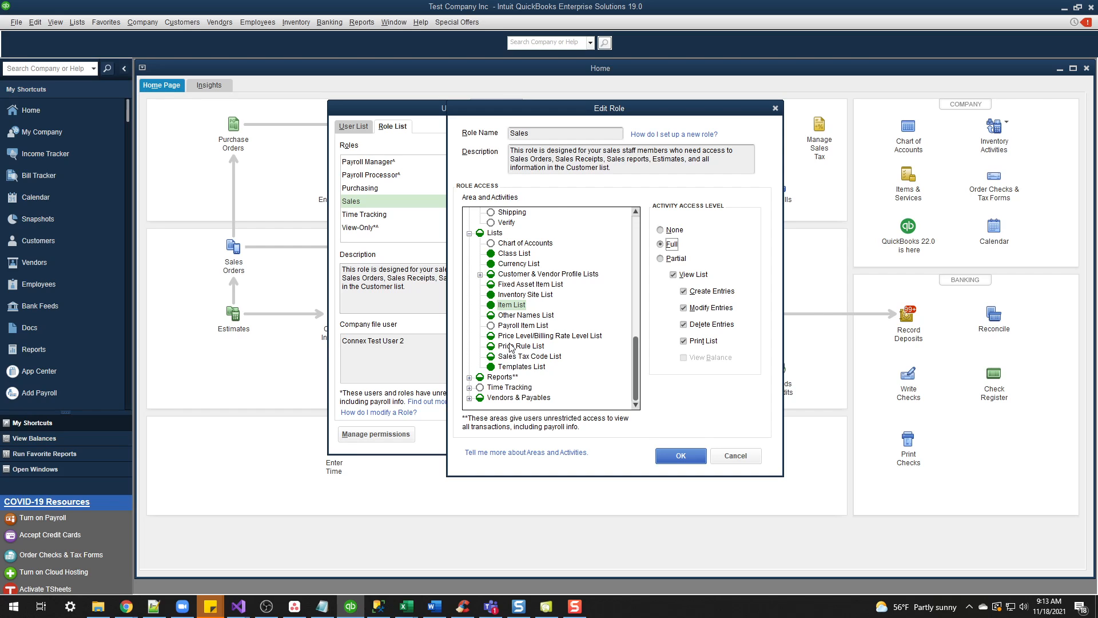
- Save the Sales role's permission changes with OK
scroll(511, 348, up, 3)
scroll(511, 348, up, 10)
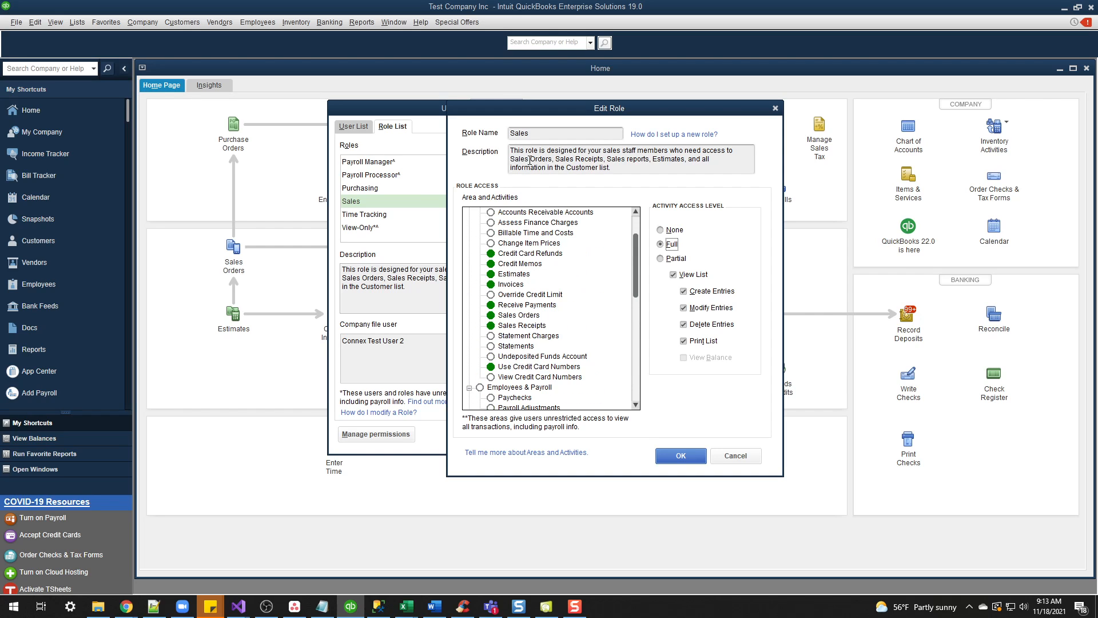
click(681, 456)
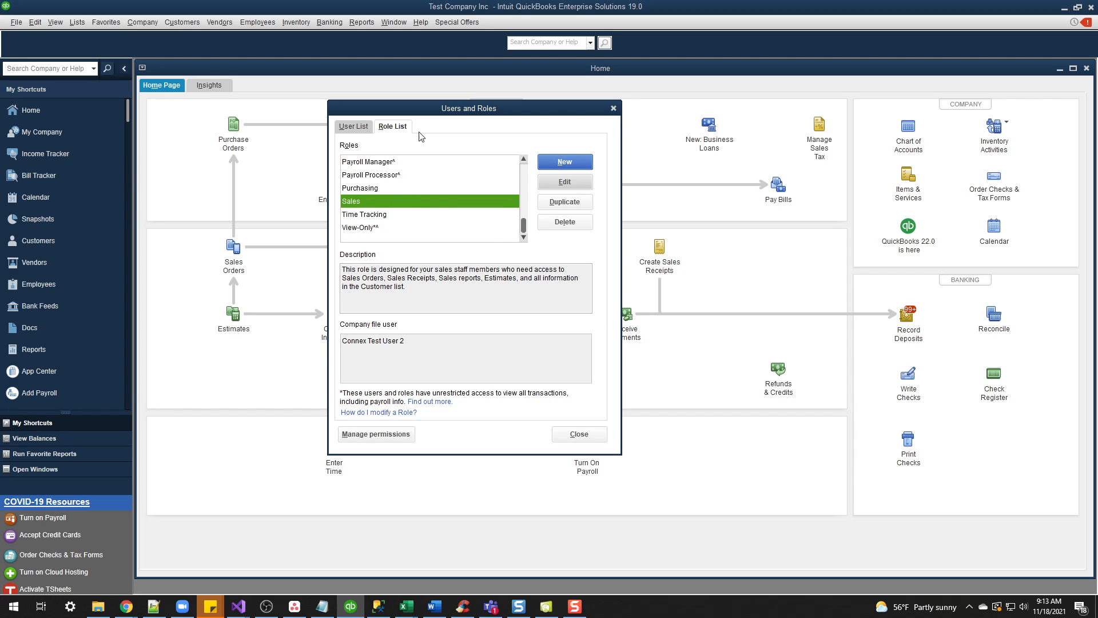
- Close Users and Roles, then reopen it through Company > Users with the admin password
click(580, 434)
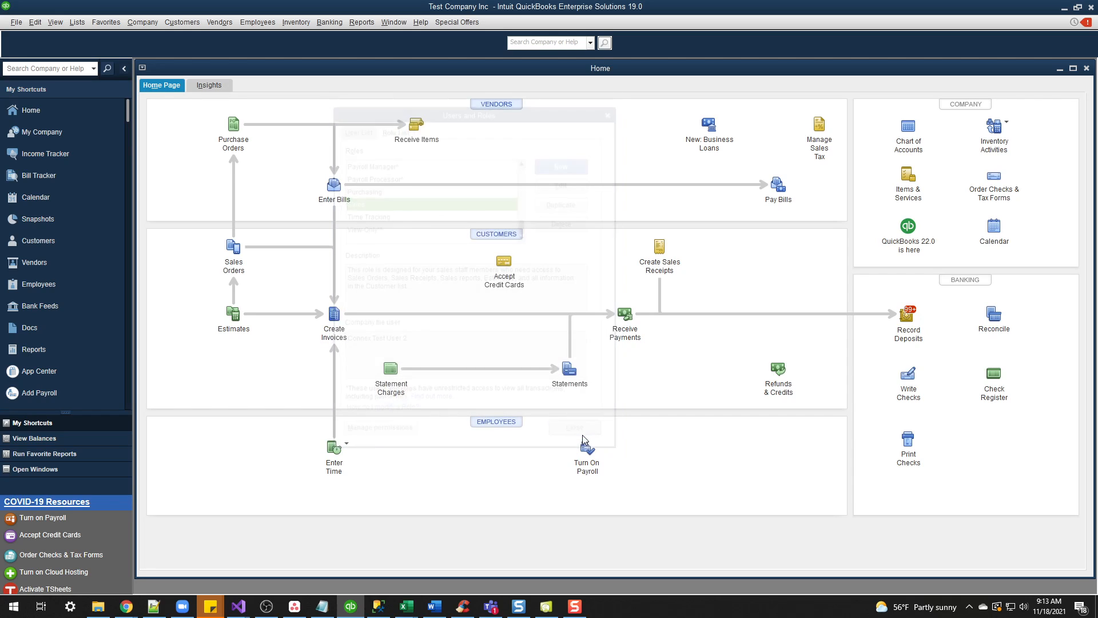
click(141, 21)
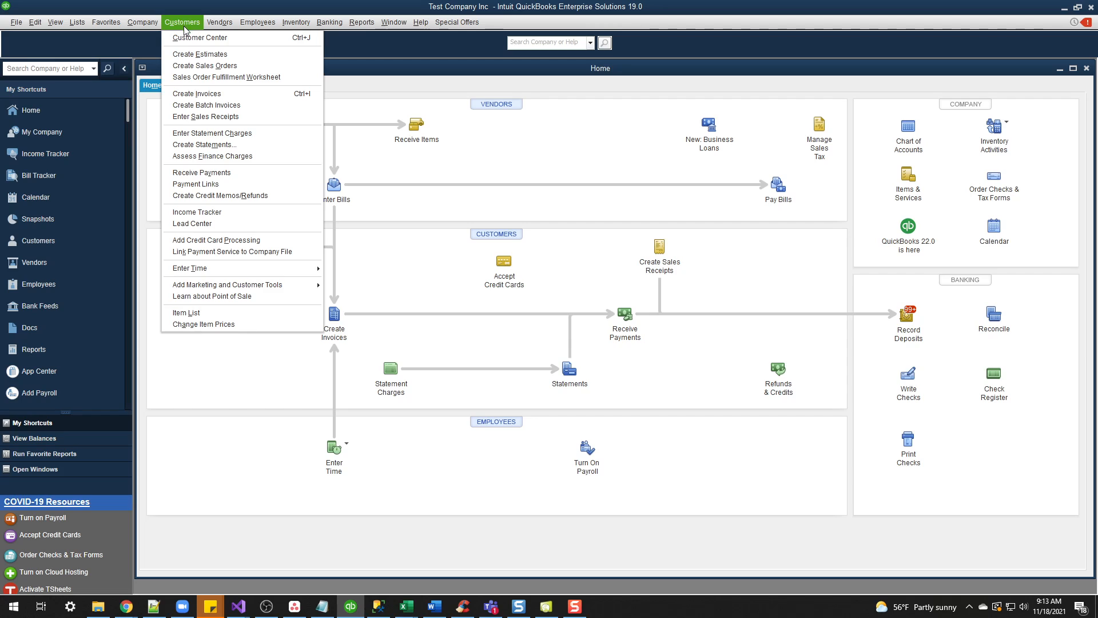
mouse_move(167, 117)
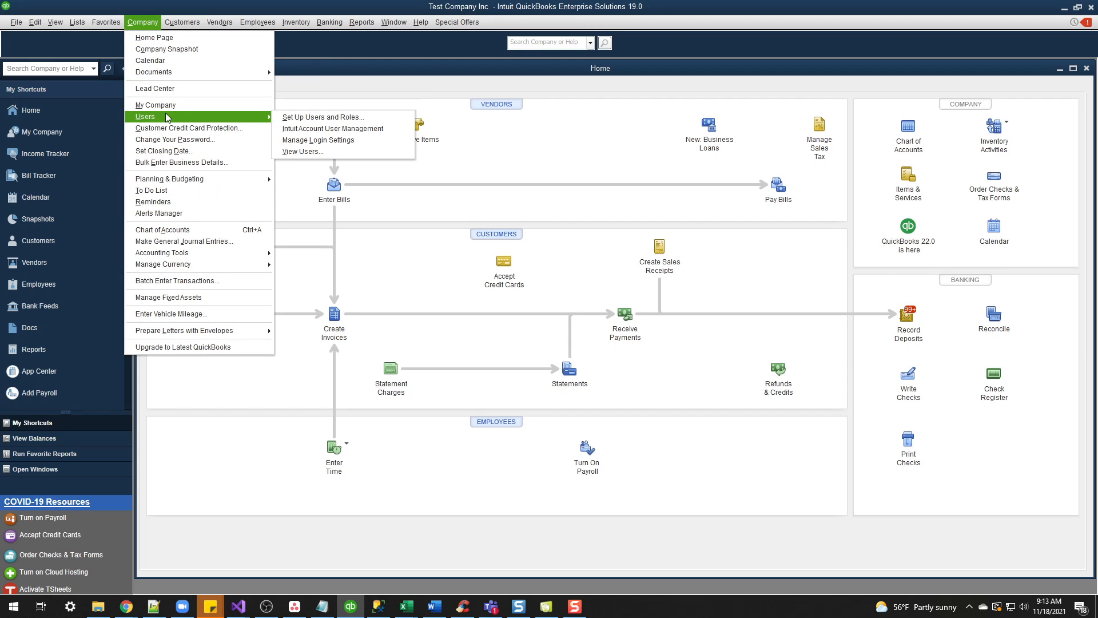
click(314, 113)
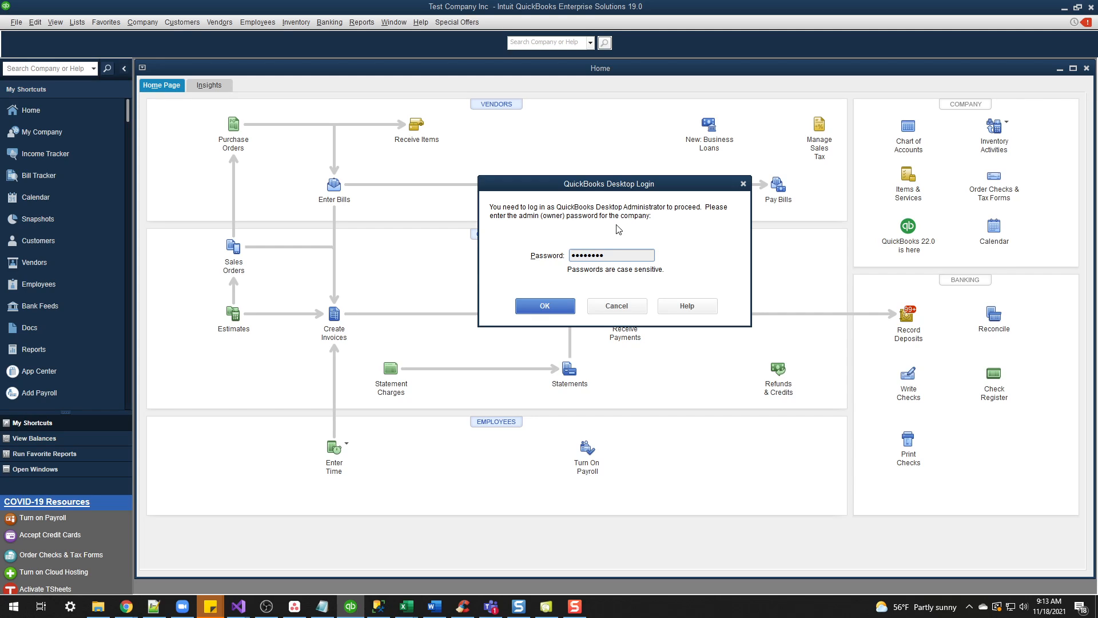
click(545, 306)
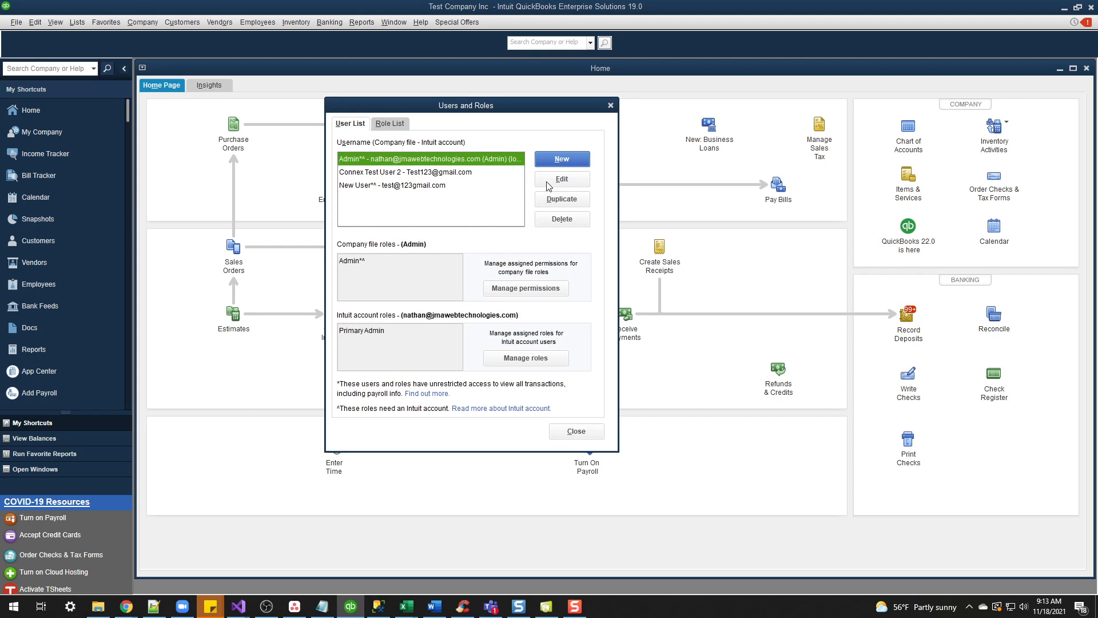
- Start a new user and enter and confirm its password
click(571, 156)
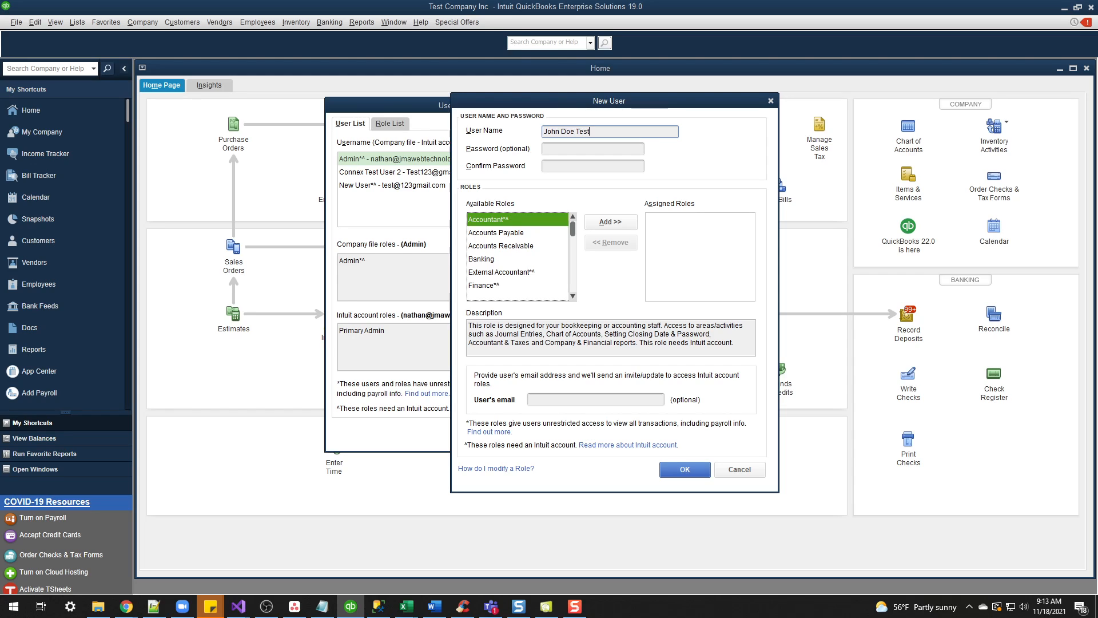
click(564, 148)
text(••••••••)
key(Tab)
drag(570, 228, 572, 246)
- Assign the Sales role to the new user
click(484, 261)
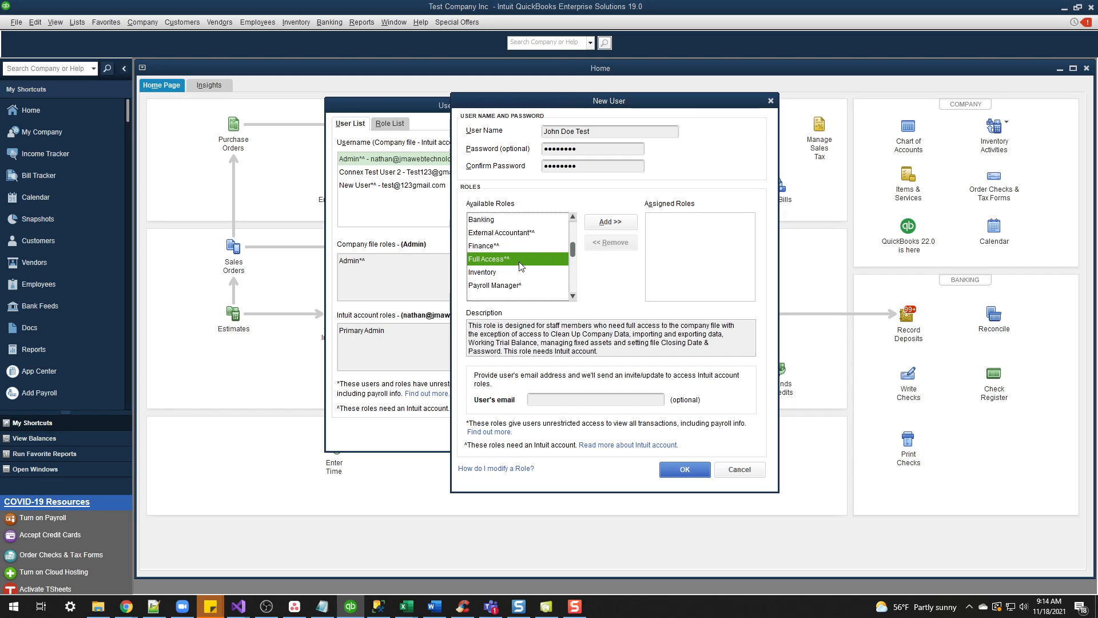
scroll(516, 260, down, 2)
scroll(516, 260, up, 2)
scroll(516, 266, down, 2)
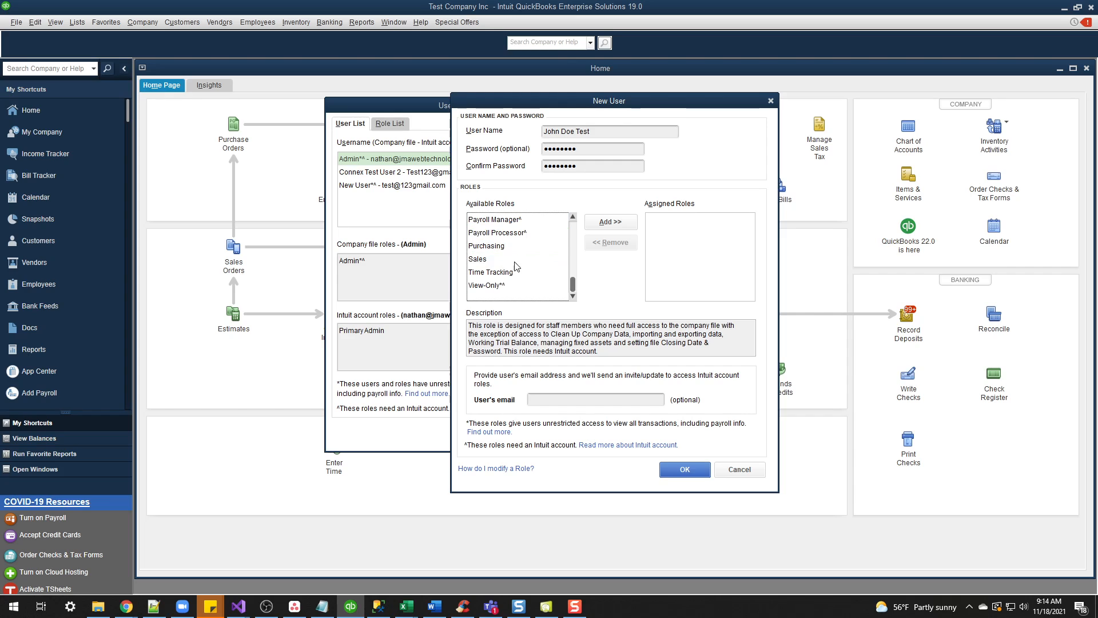
click(486, 260)
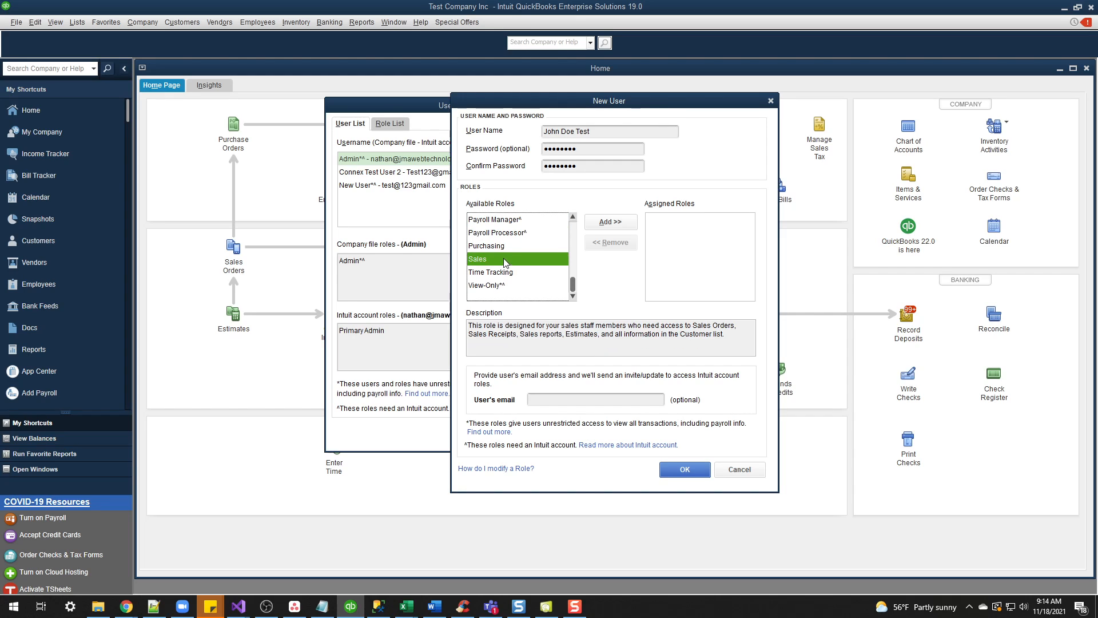
click(611, 223)
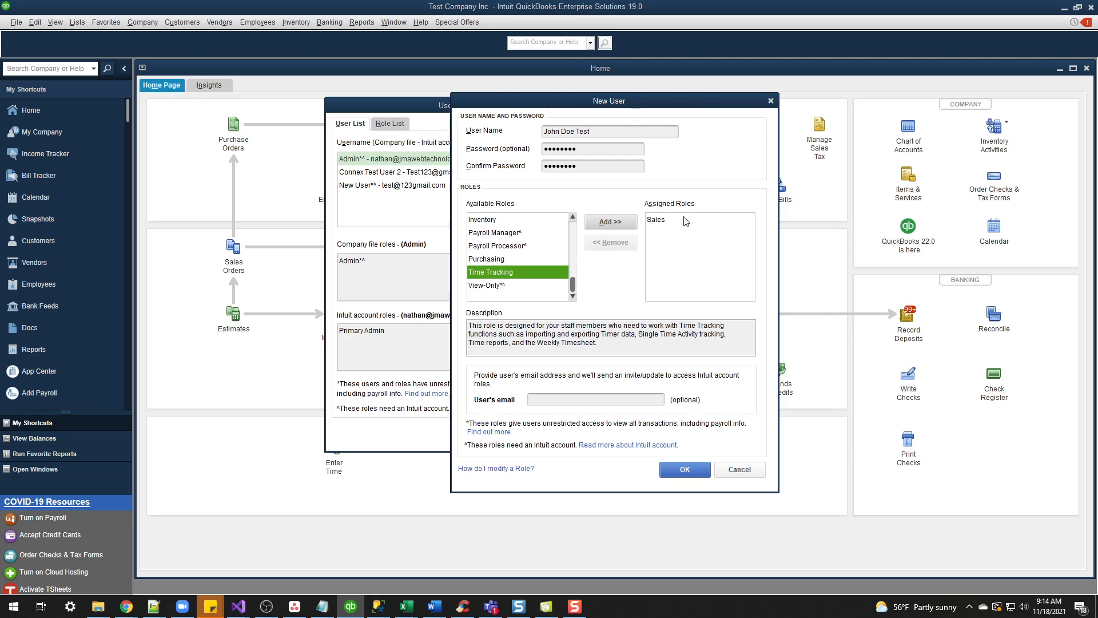
scroll(491, 241, up, 3)
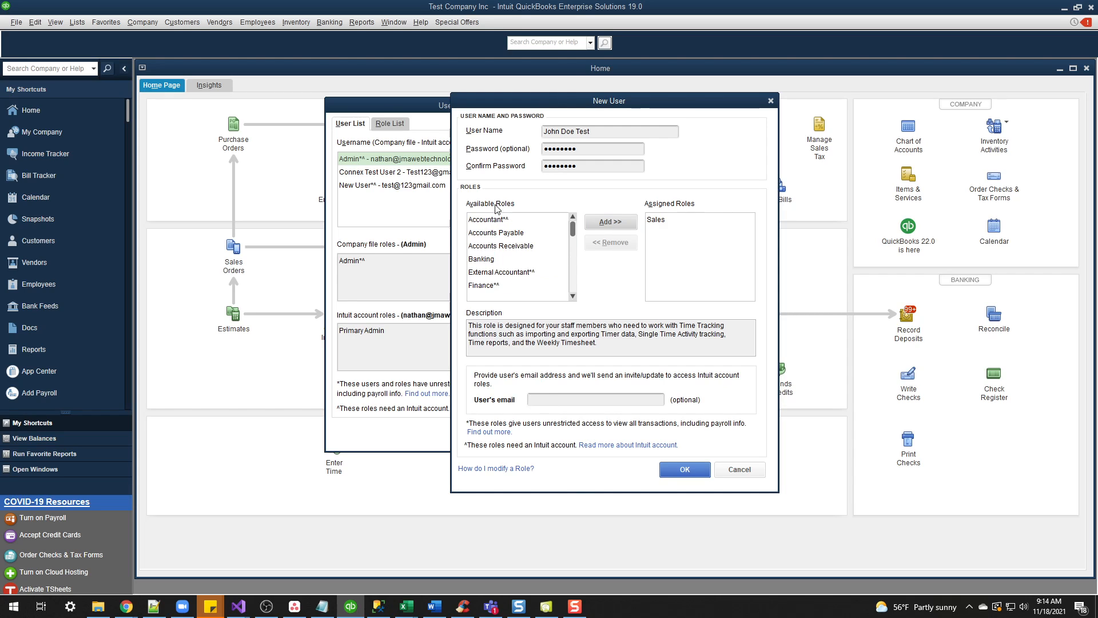
scroll(497, 251, down, 3)
- Enter the user's email, adding a 4 after the duplicate warning, save, and close the users list
click(566, 399)
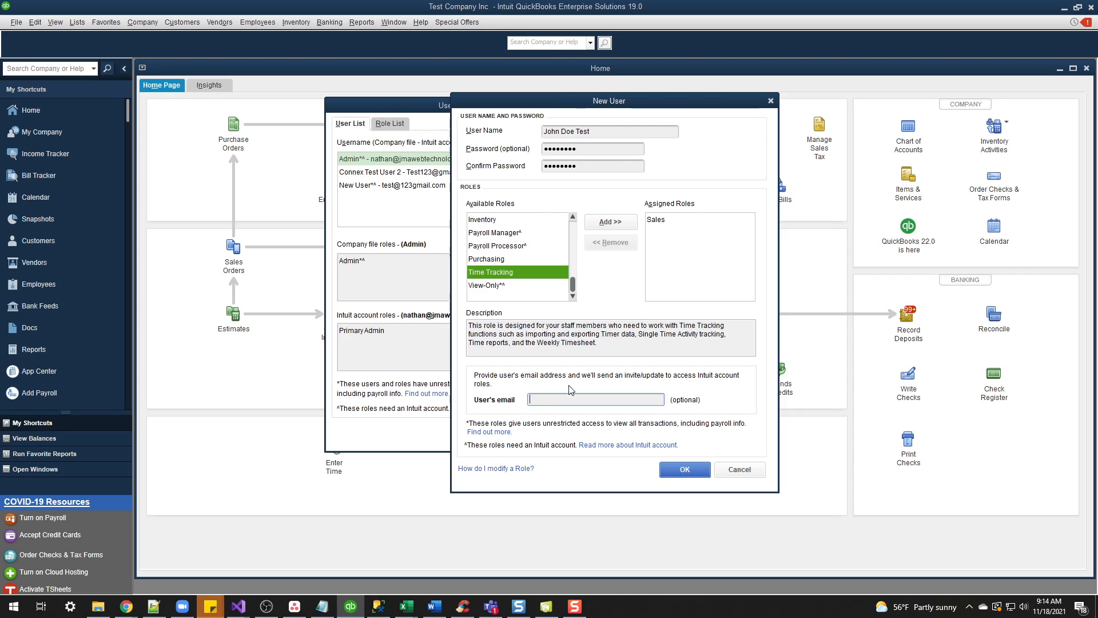
scroll(528, 273, up, 3)
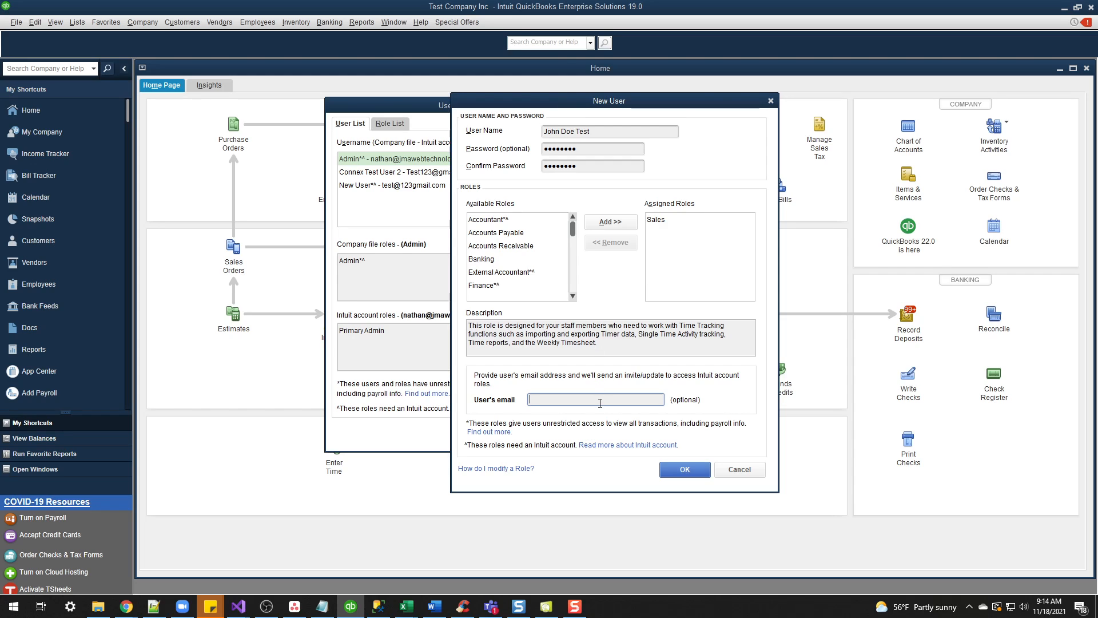
text(123#g)
key(BackSpace)
key(BackSpace)
text(@)
click(685, 470)
click(548, 193)
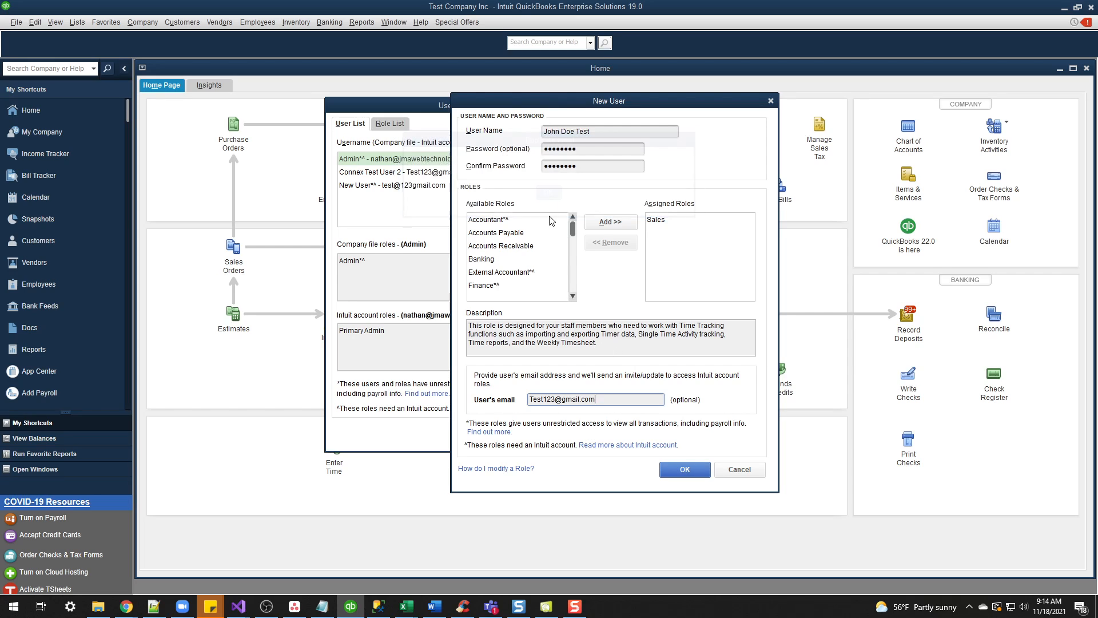
click(555, 399)
text(4)
click(673, 475)
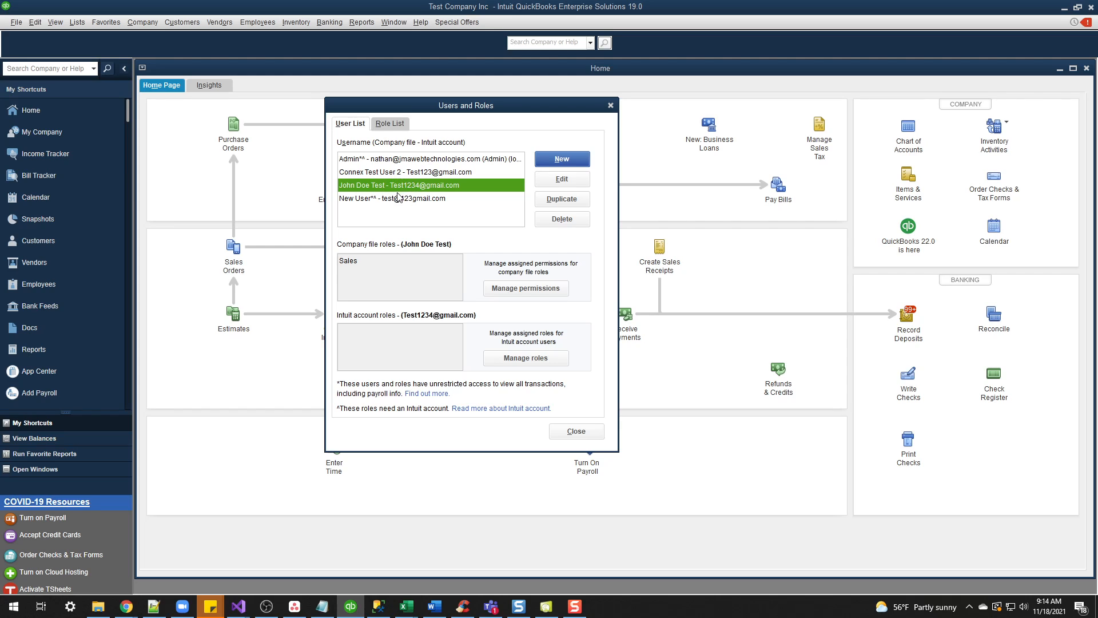
click(576, 431)
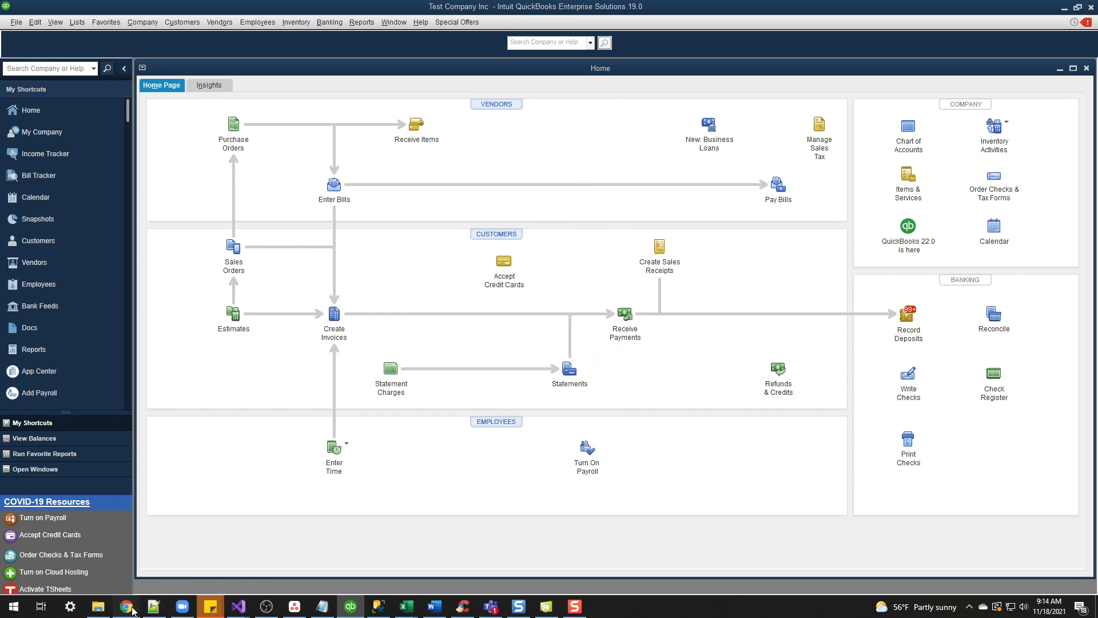
- In the Connex dashboard, add a new connection with Mock as the selling channel
mouse_move(127, 607)
click(189, 579)
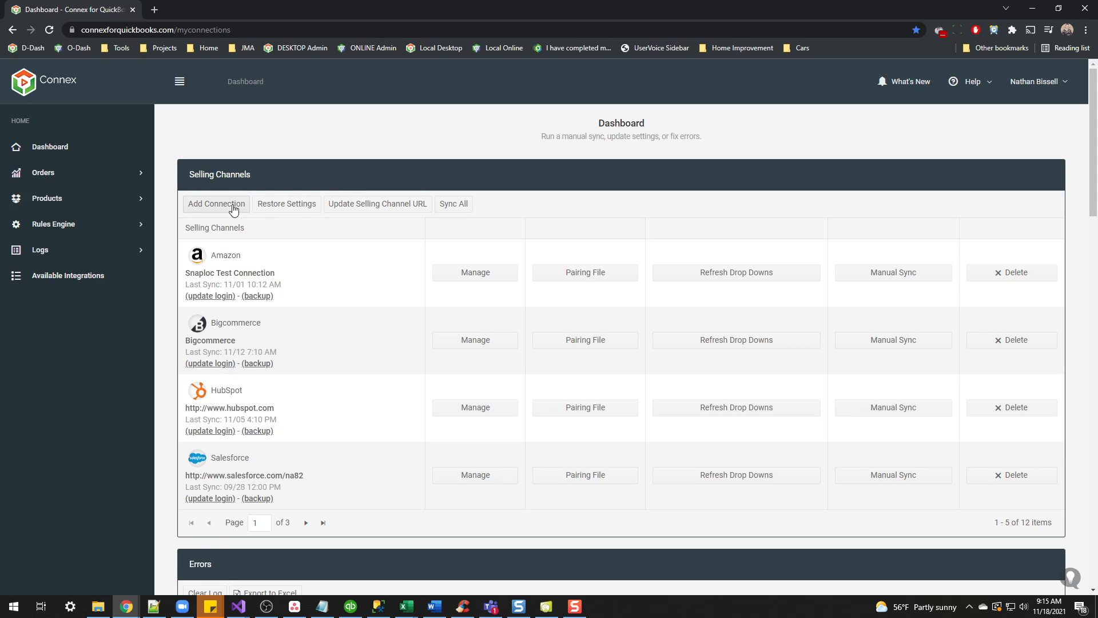
click(230, 207)
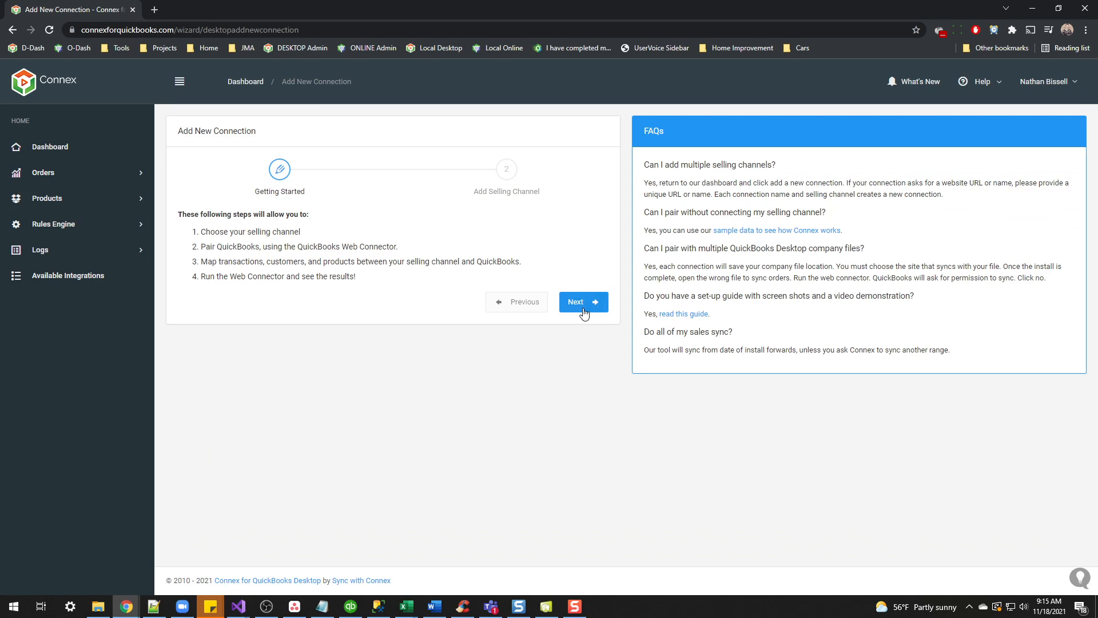
click(583, 302)
click(270, 240)
text(Mock)
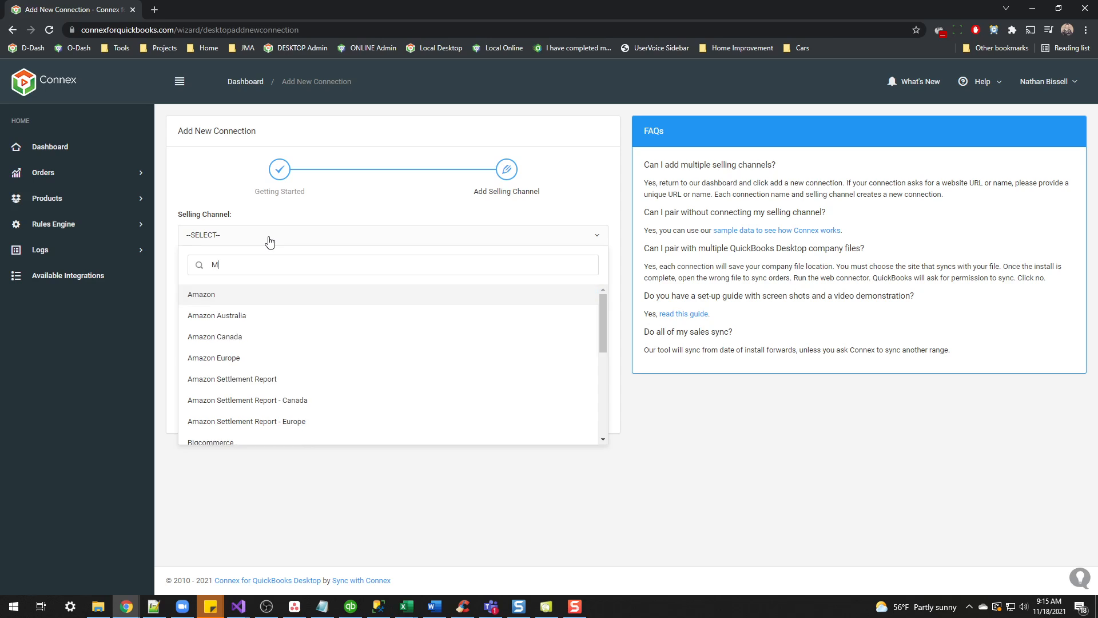
click(302, 295)
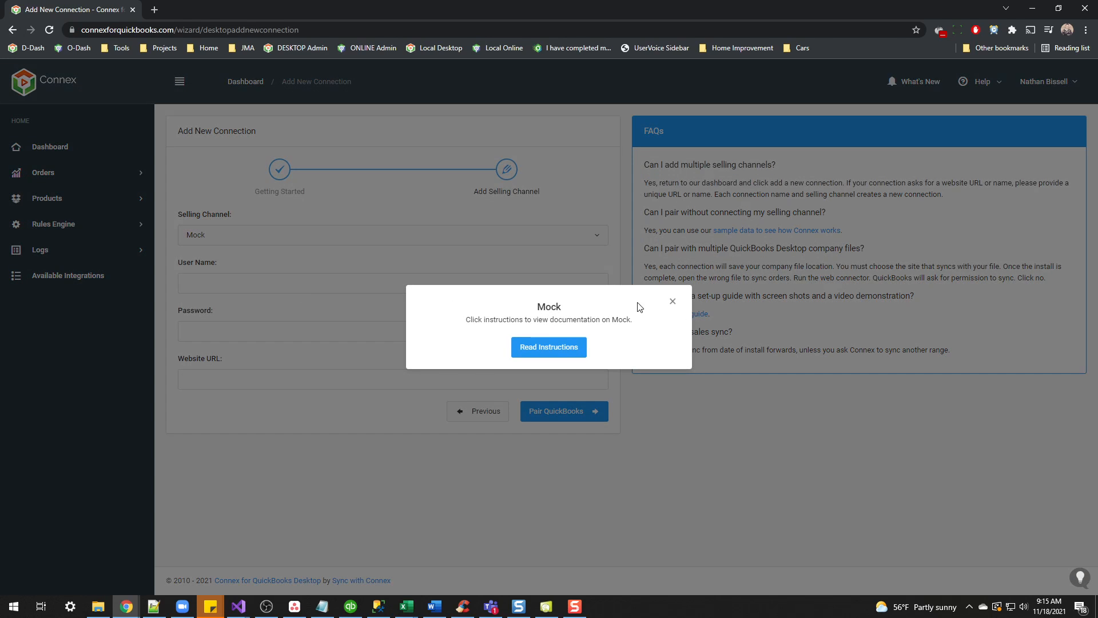
click(676, 304)
- Fill in the Mock connection's user name and website fields and continue to QuickBooks pairing
click(256, 277)
text(asdf)
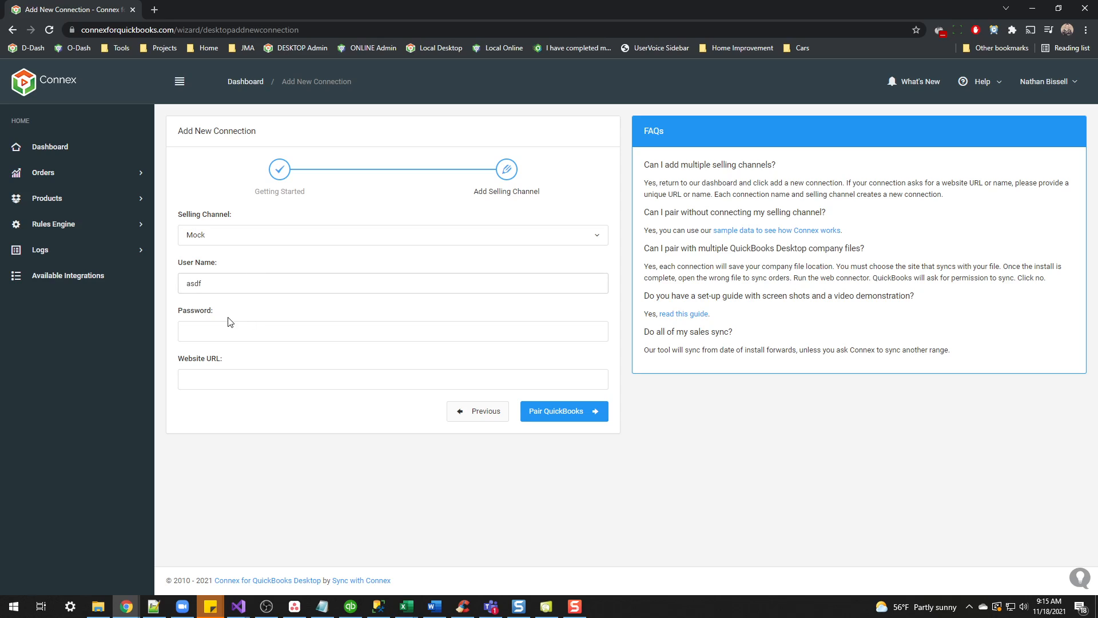
text(asdf)
click(230, 378)
text(asdf)
click(583, 417)
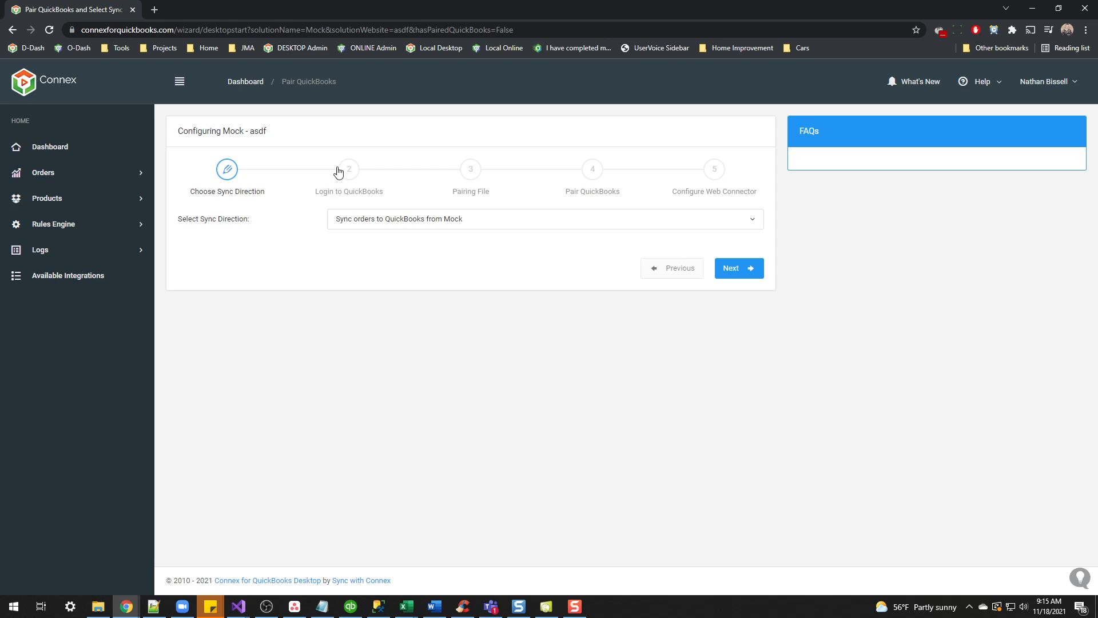
- Advance to the Pairing File step, then download and open the .qwc pairing file
click(738, 271)
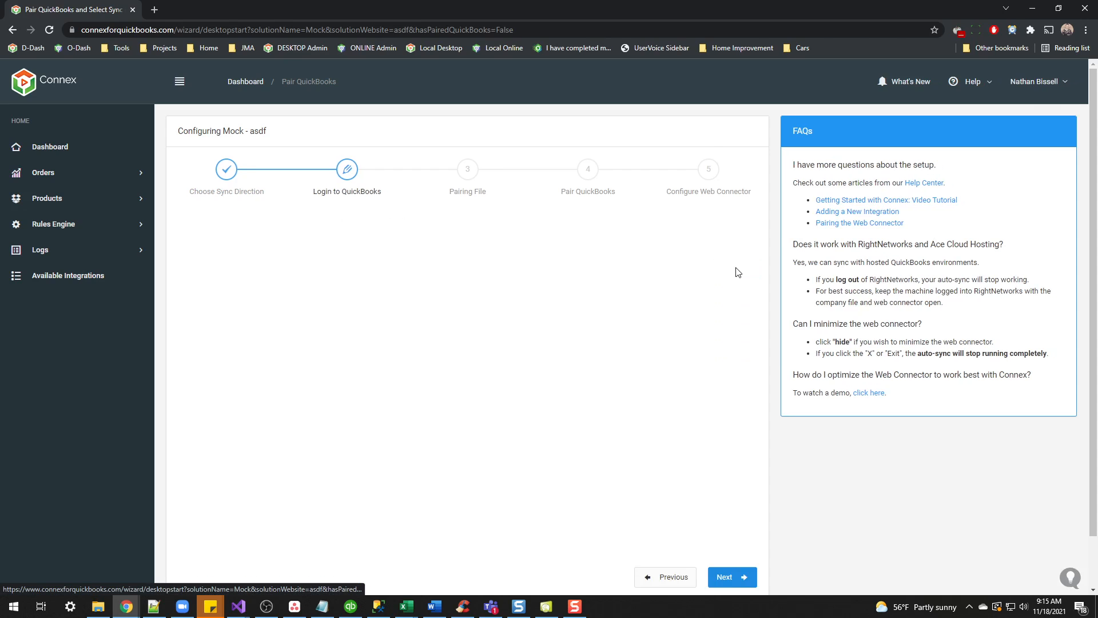
scroll(611, 266, down, 1)
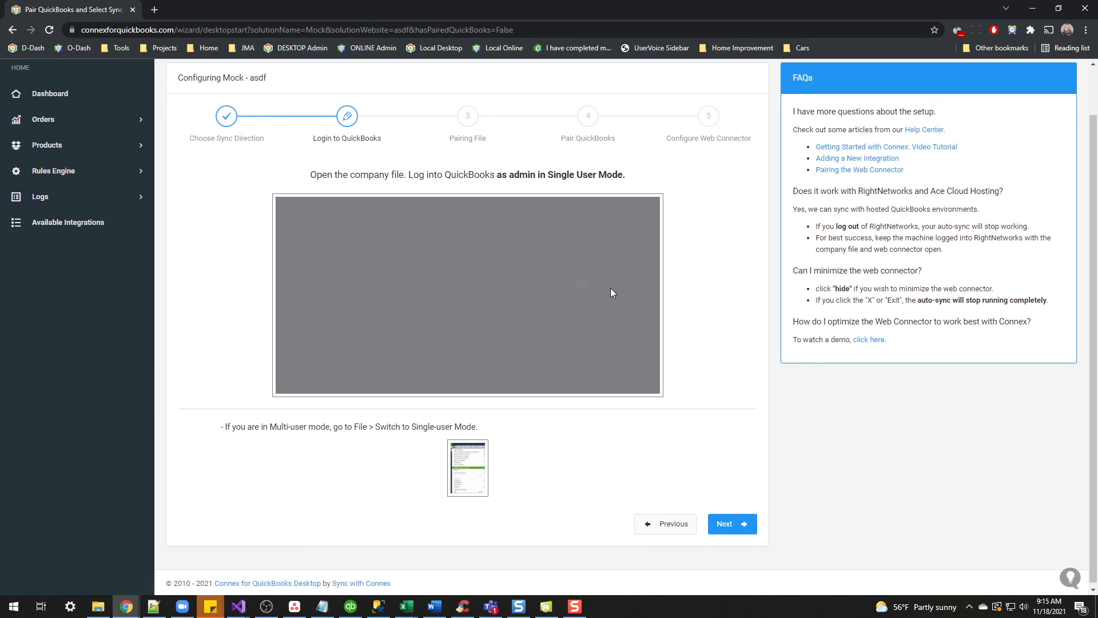
click(731, 524)
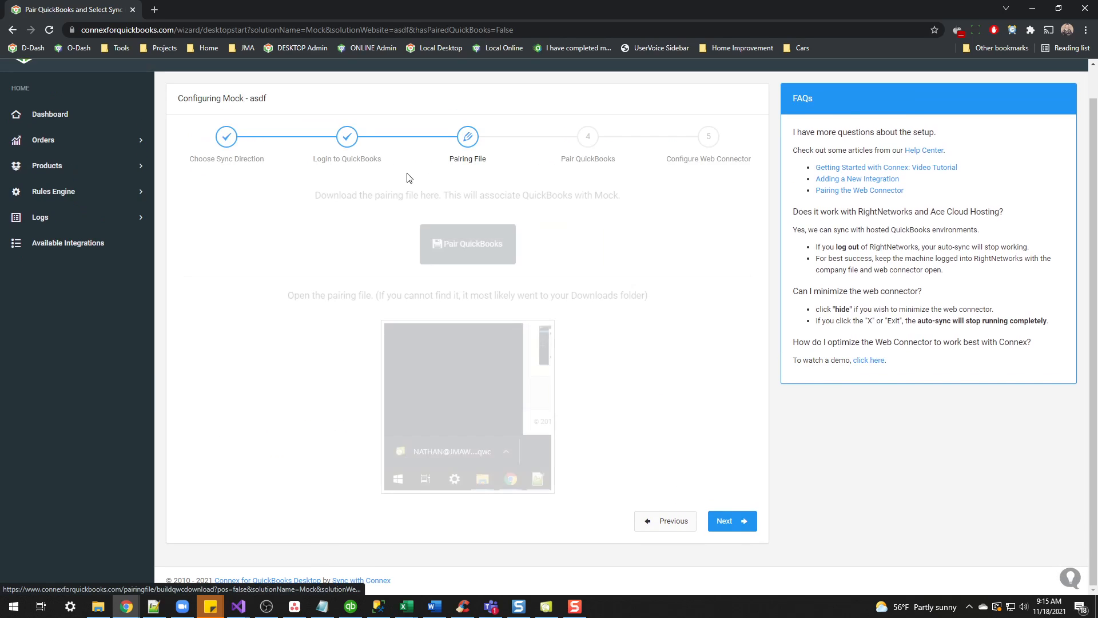
click(467, 248)
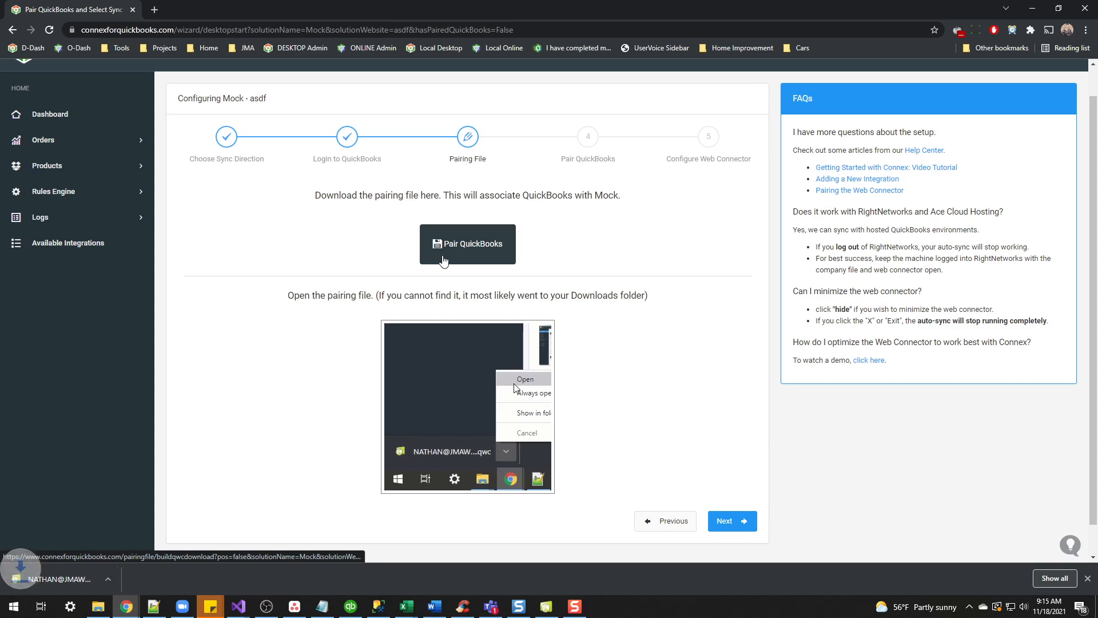
click(79, 580)
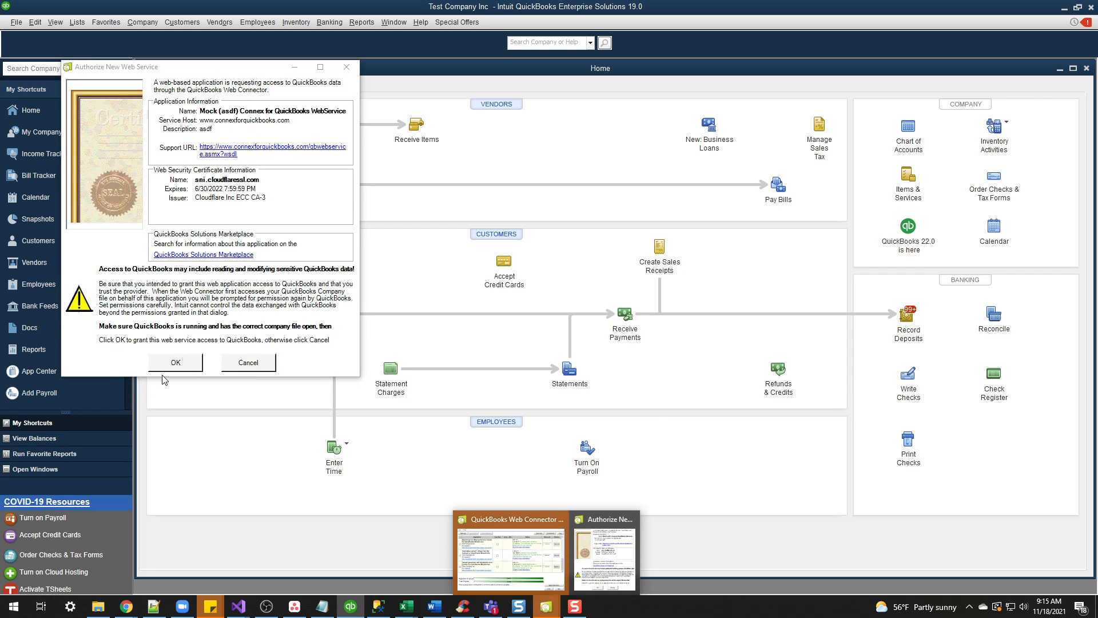
- Authorize the new Mock web service, remove the Mock (asdf) row, and close Web Connector
click(175, 363)
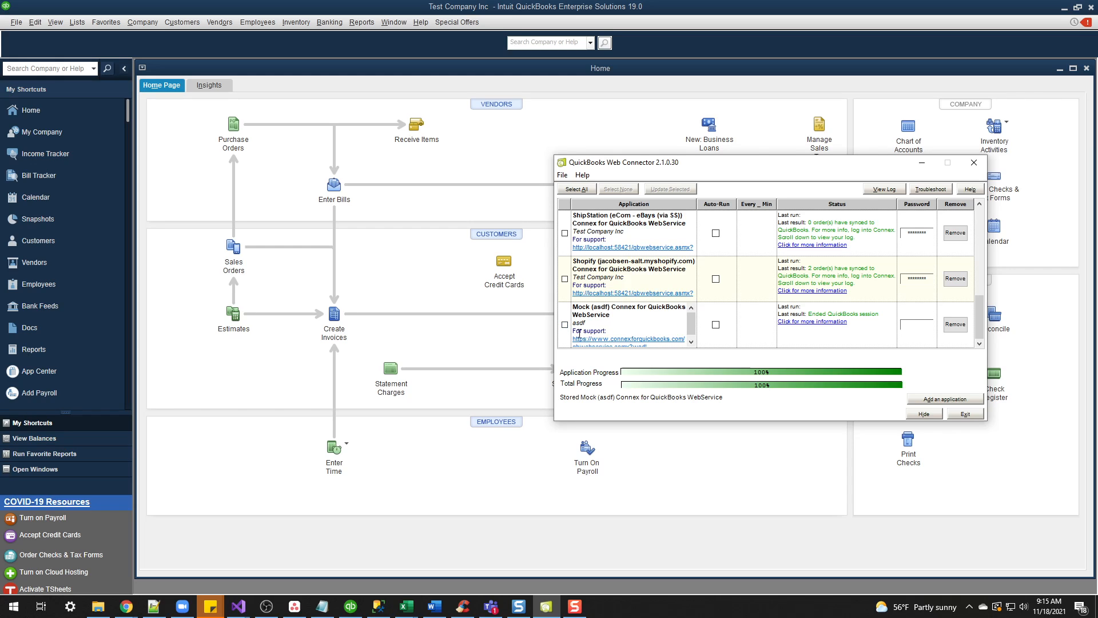
click(956, 324)
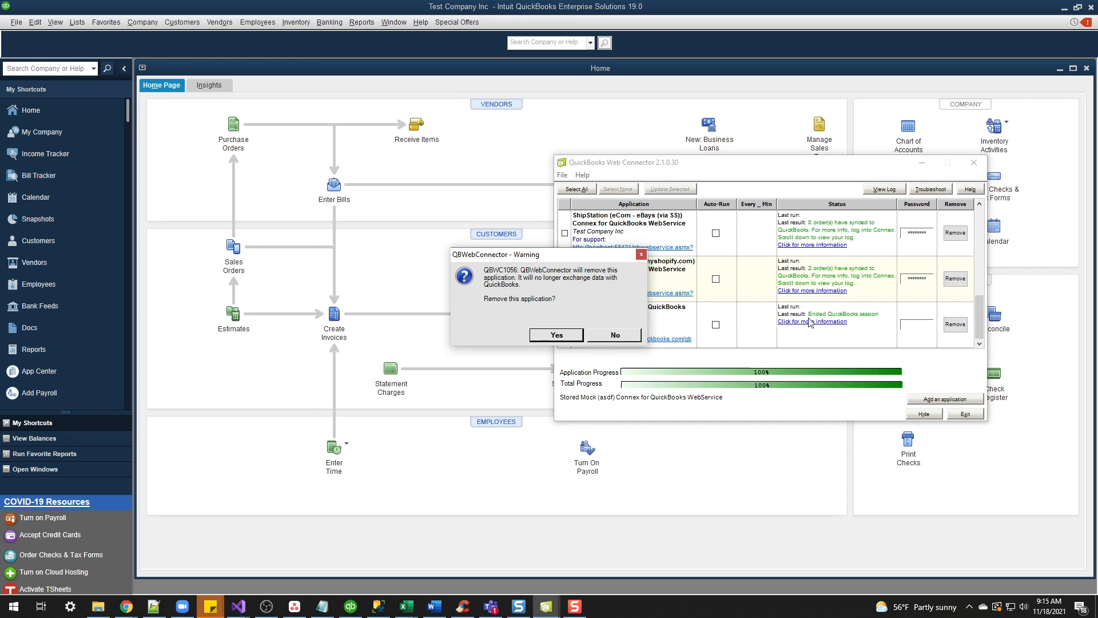
click(556, 342)
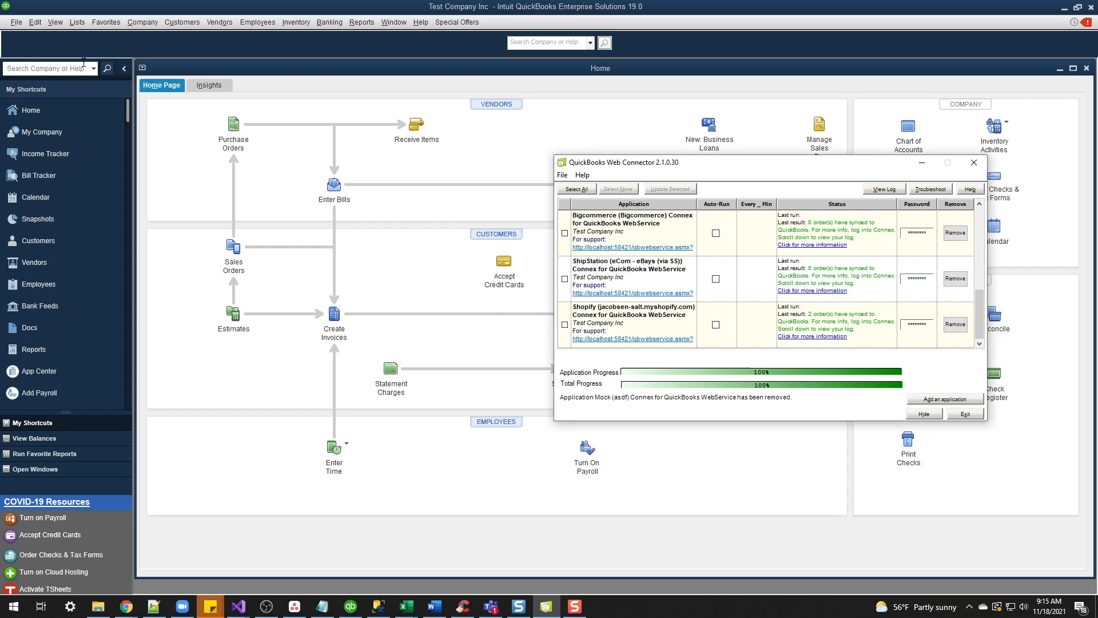
click(921, 162)
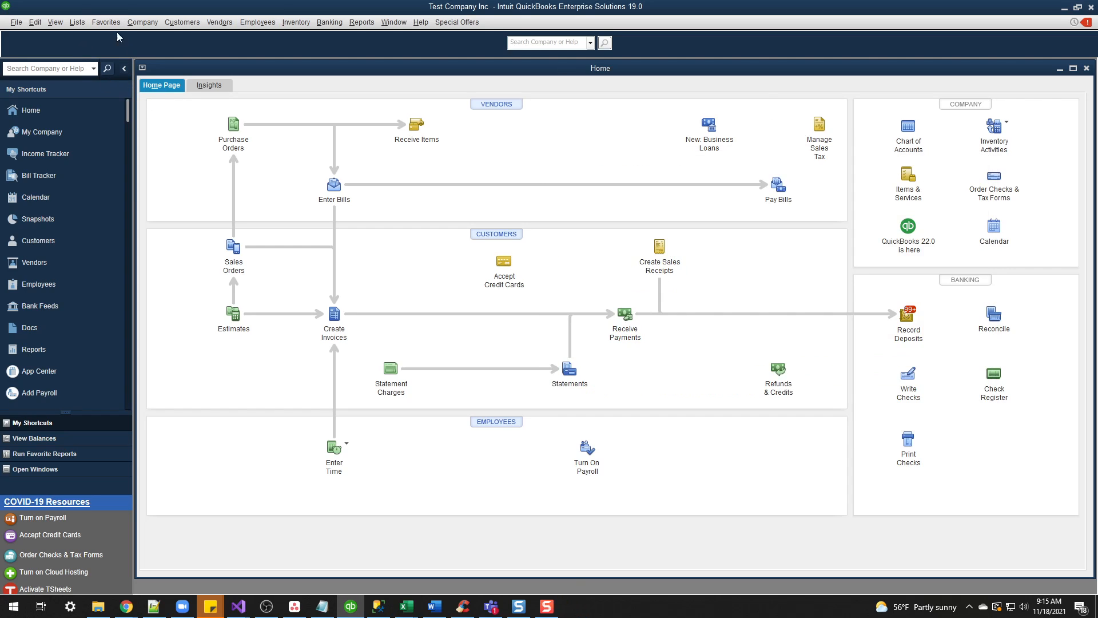
- Open Edit > Preferences at the Integrated Applications company preferences
click(77, 22)
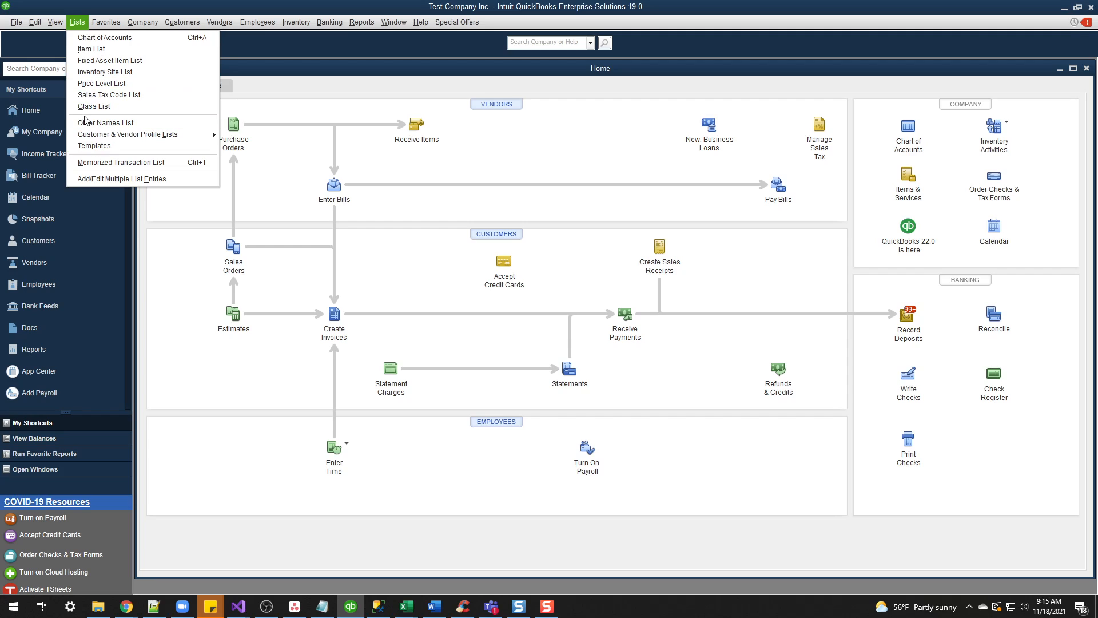
click(194, 411)
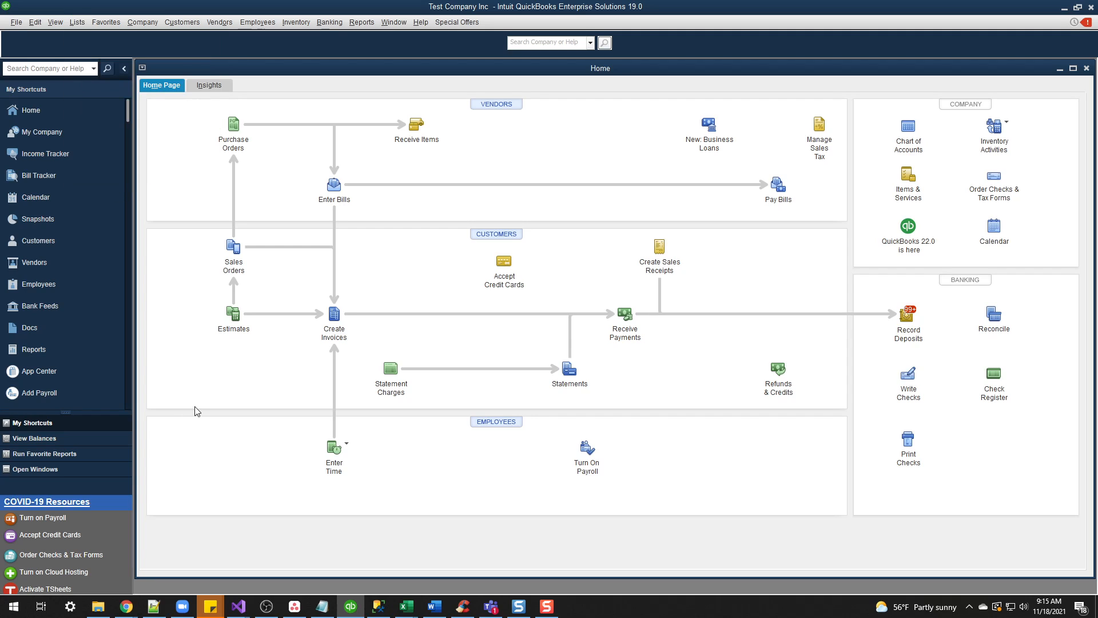
click(76, 23)
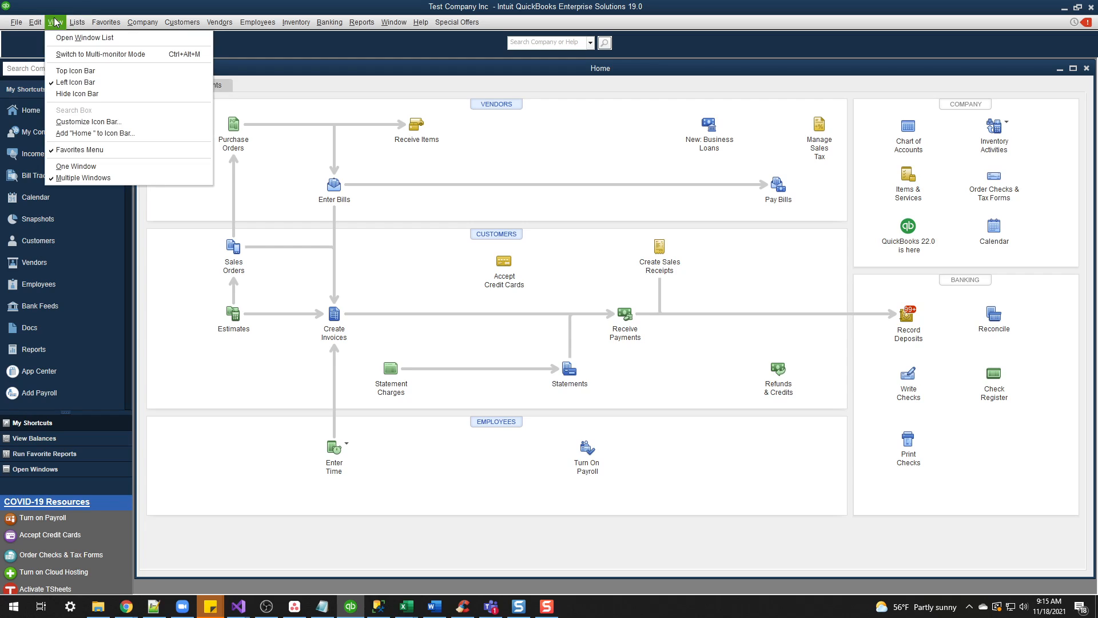
click(114, 188)
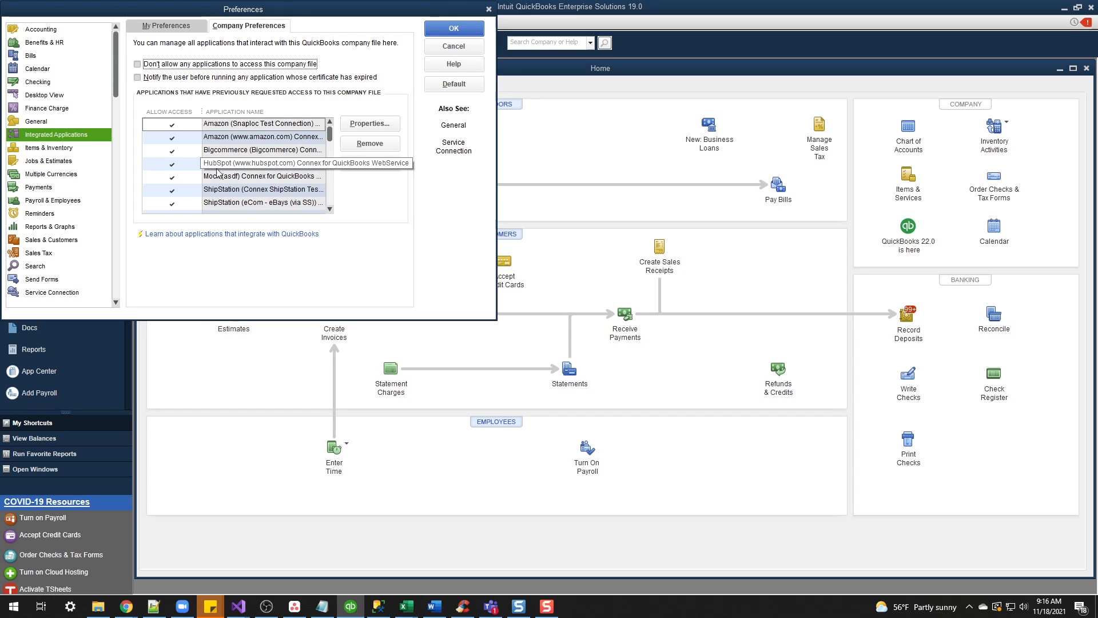
scroll(263, 172, down, 2)
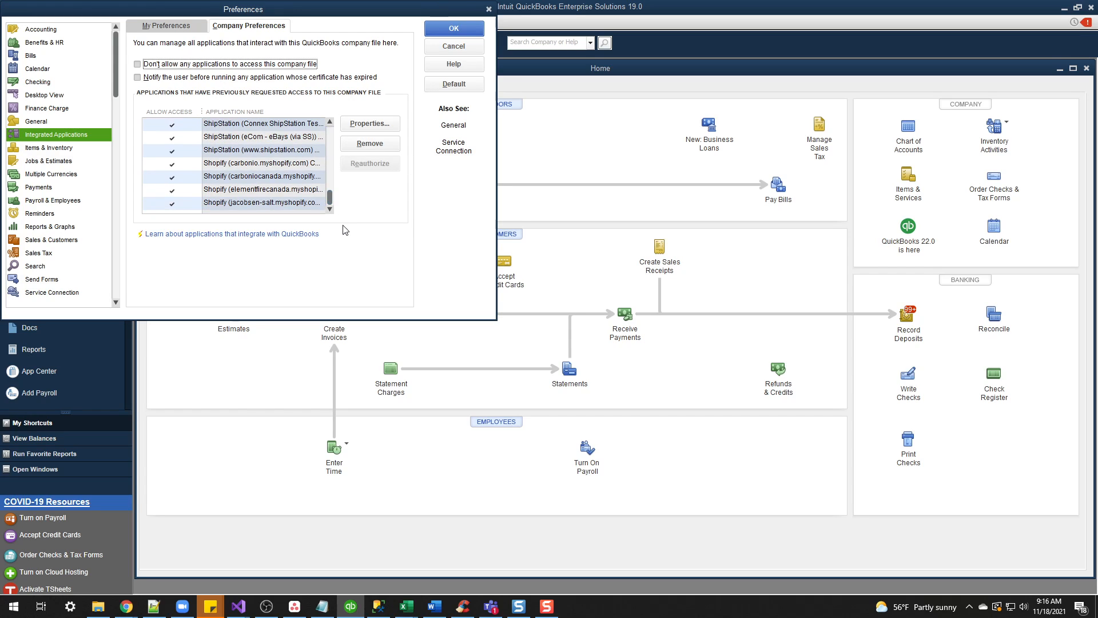
drag(331, 198, 332, 174)
- View the Mock (asdf) application's access properties, then return to the Connex pairing page in Chrome
click(252, 136)
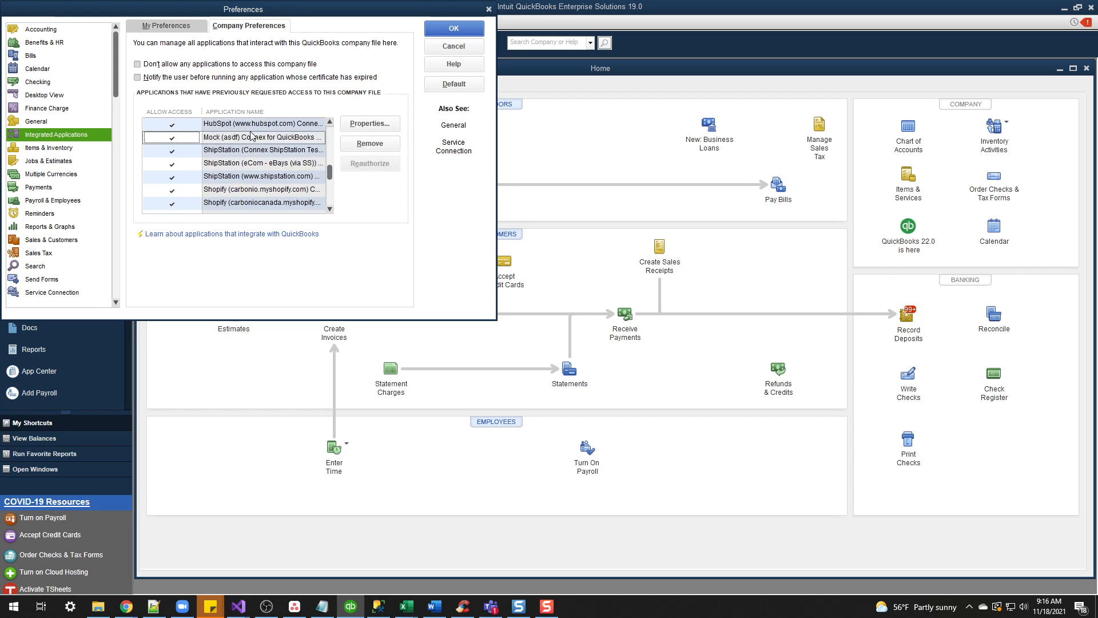
click(369, 124)
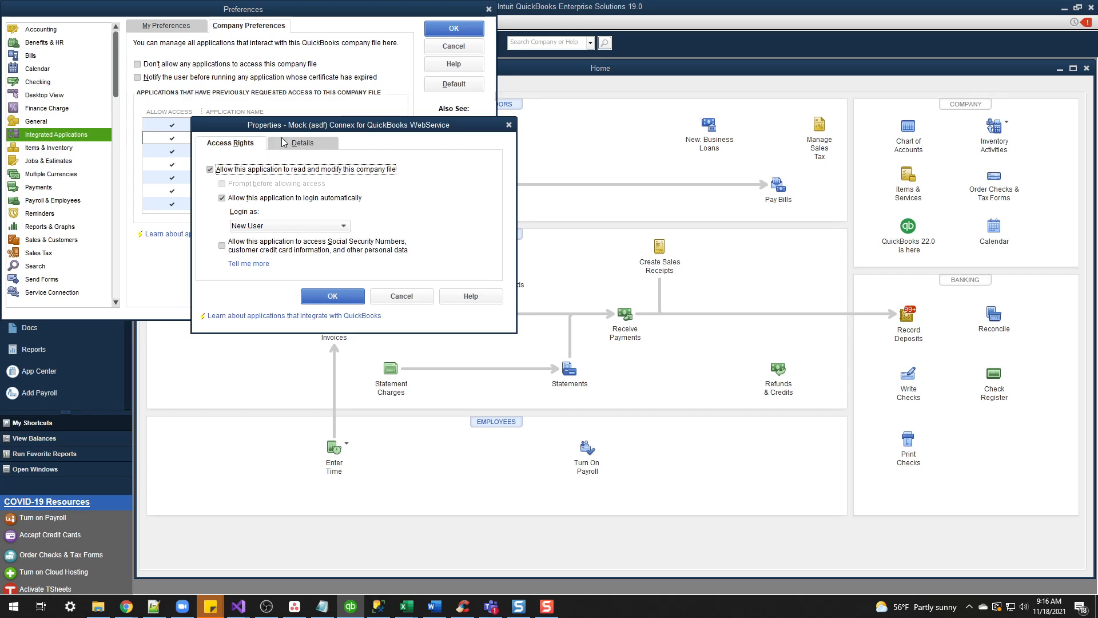
drag(361, 128, 381, 178)
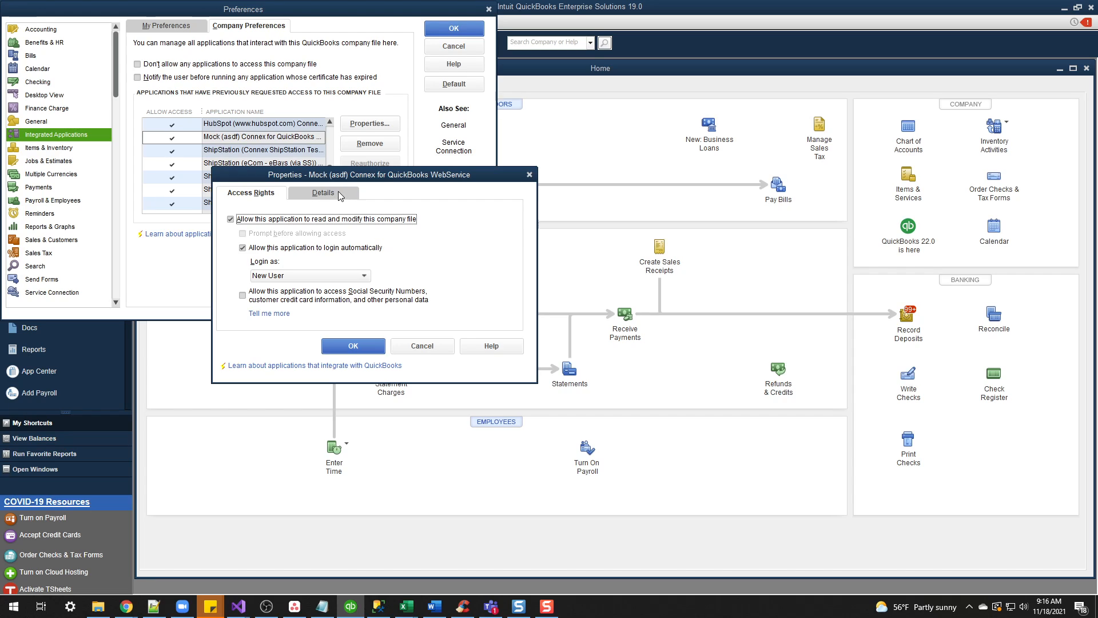
drag(347, 179, 395, 154)
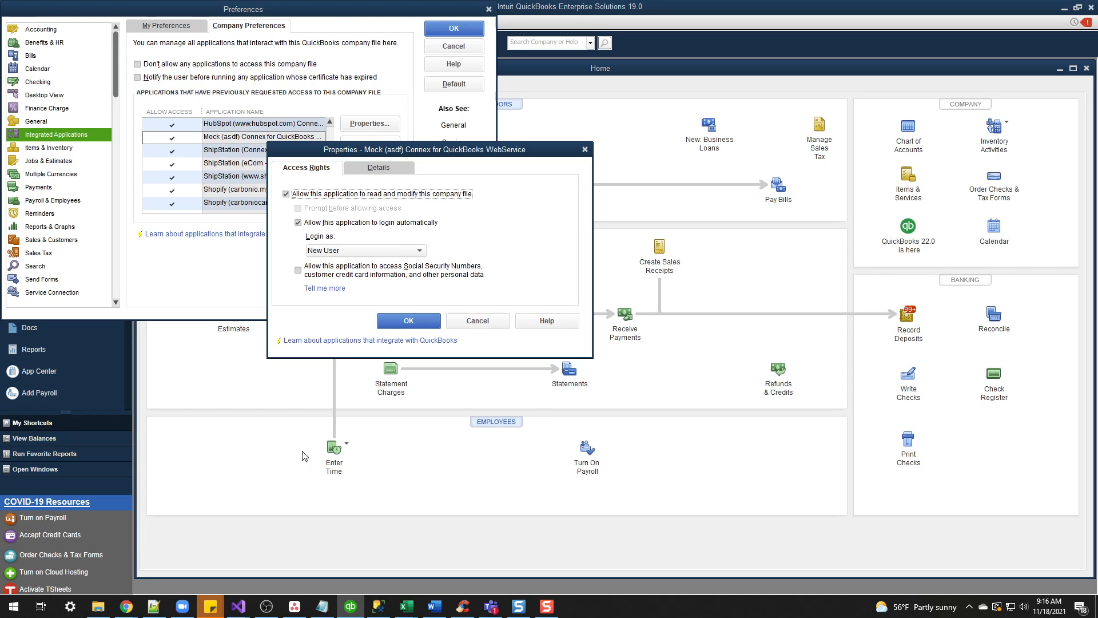
click(195, 552)
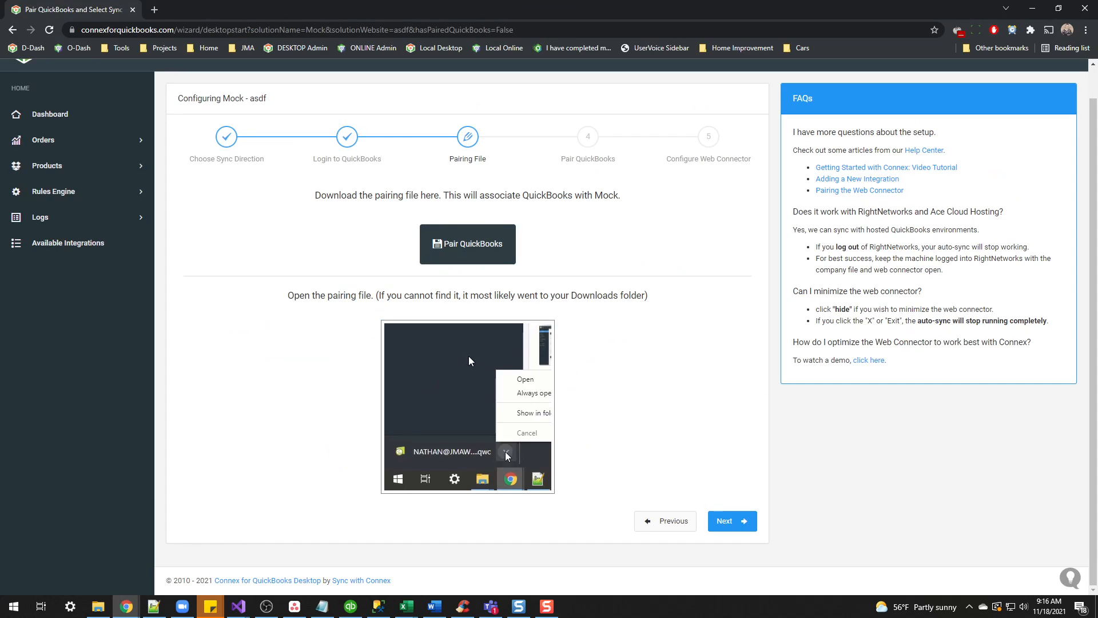
- Advance the Mock - asdf wizard to Pair QuickBooks, view the example image, and return to QuickBooks
click(727, 521)
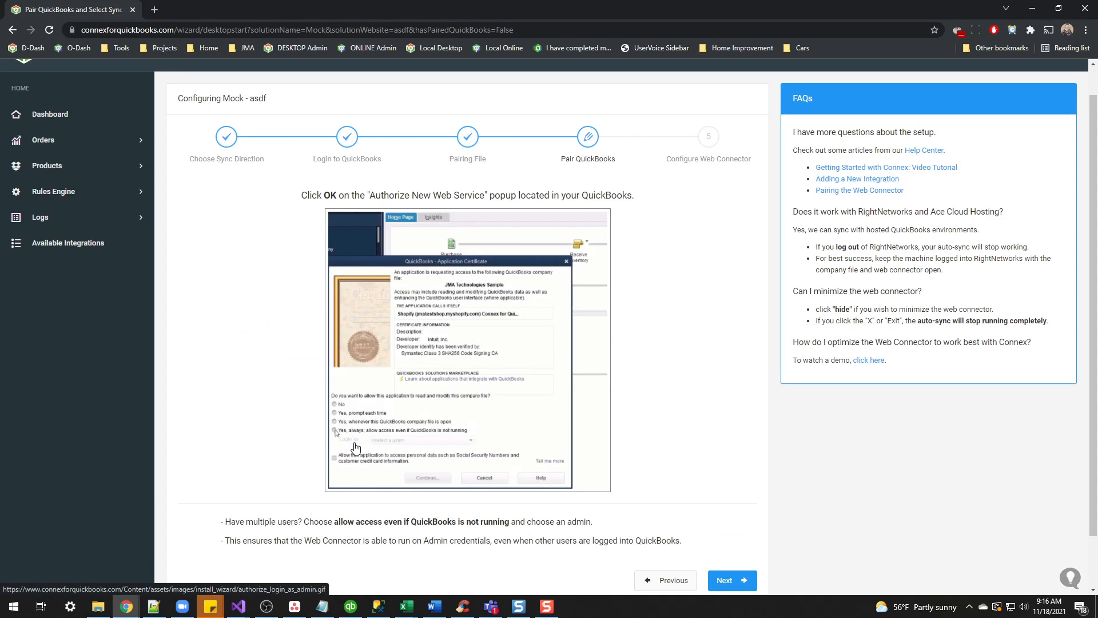
click(355, 447)
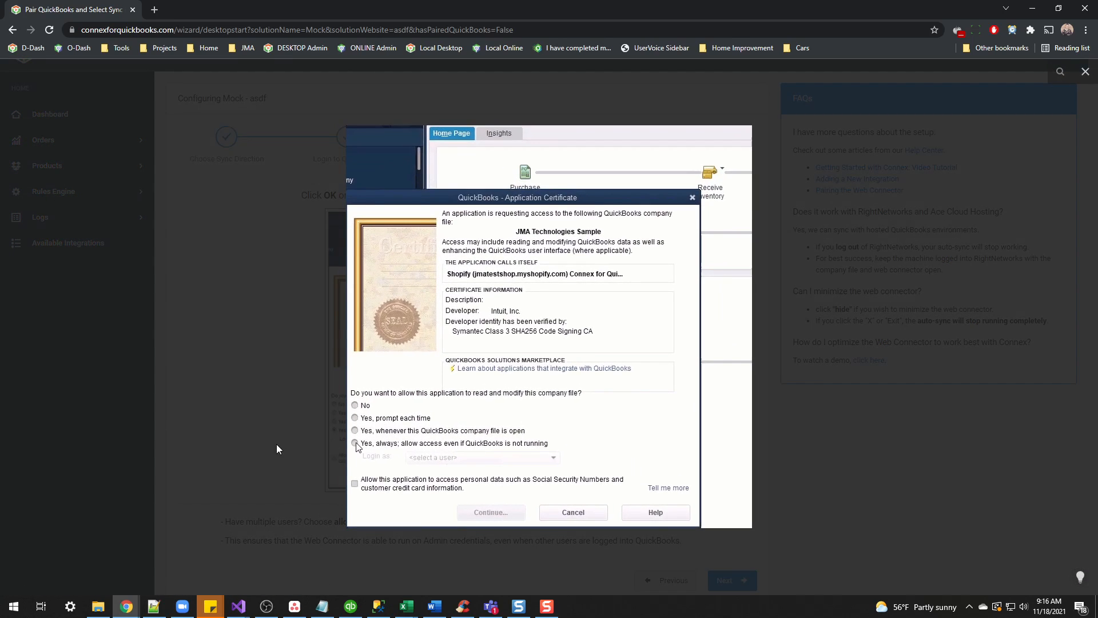
click(355, 445)
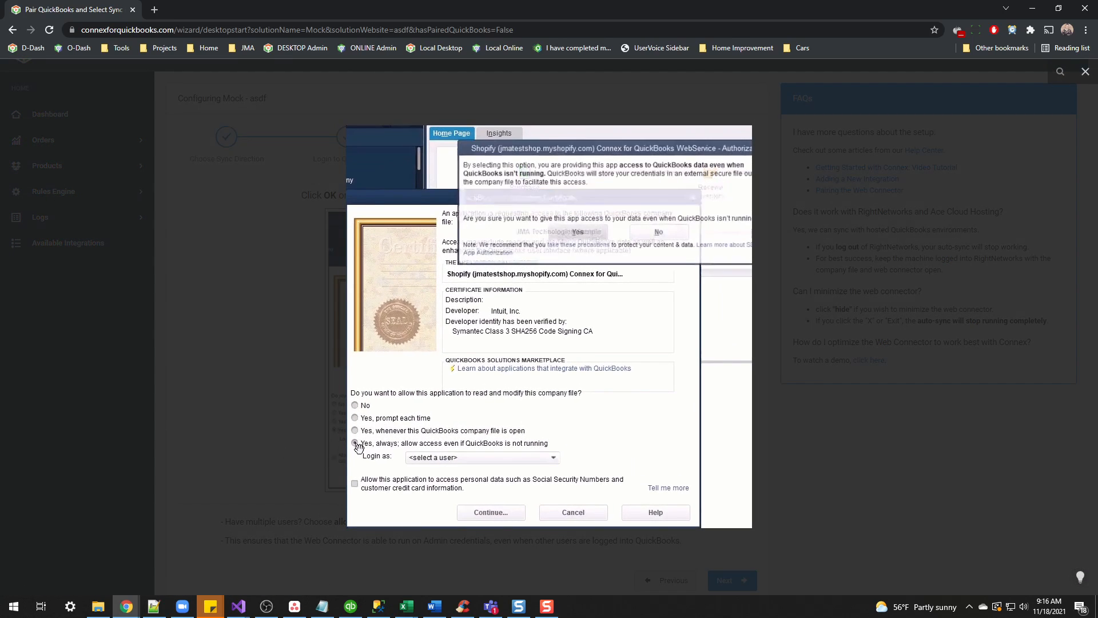
click(579, 232)
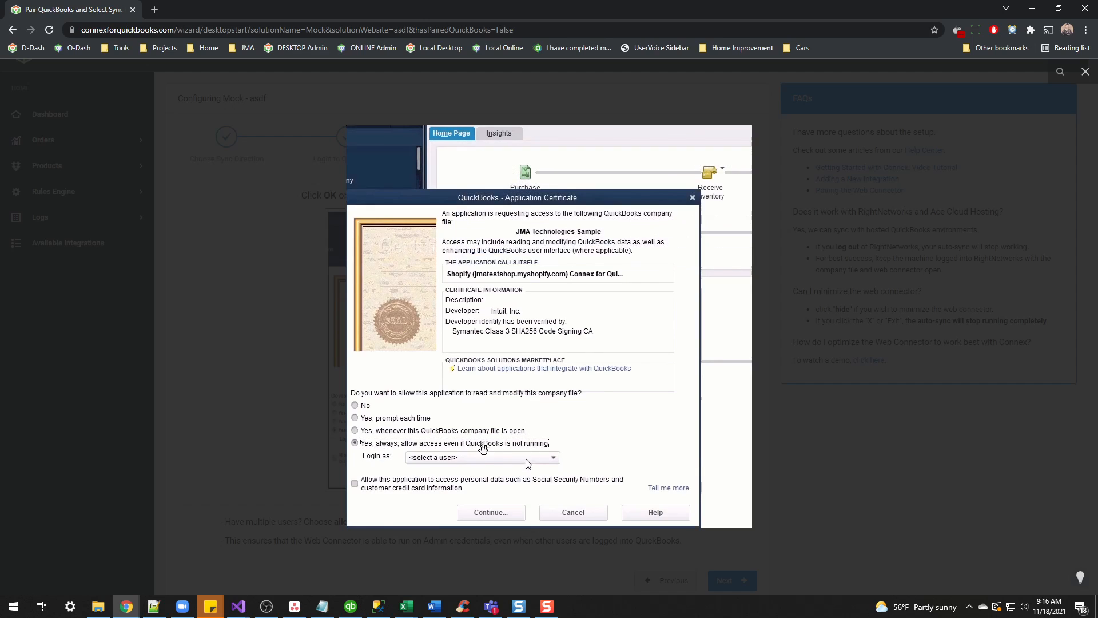
click(484, 457)
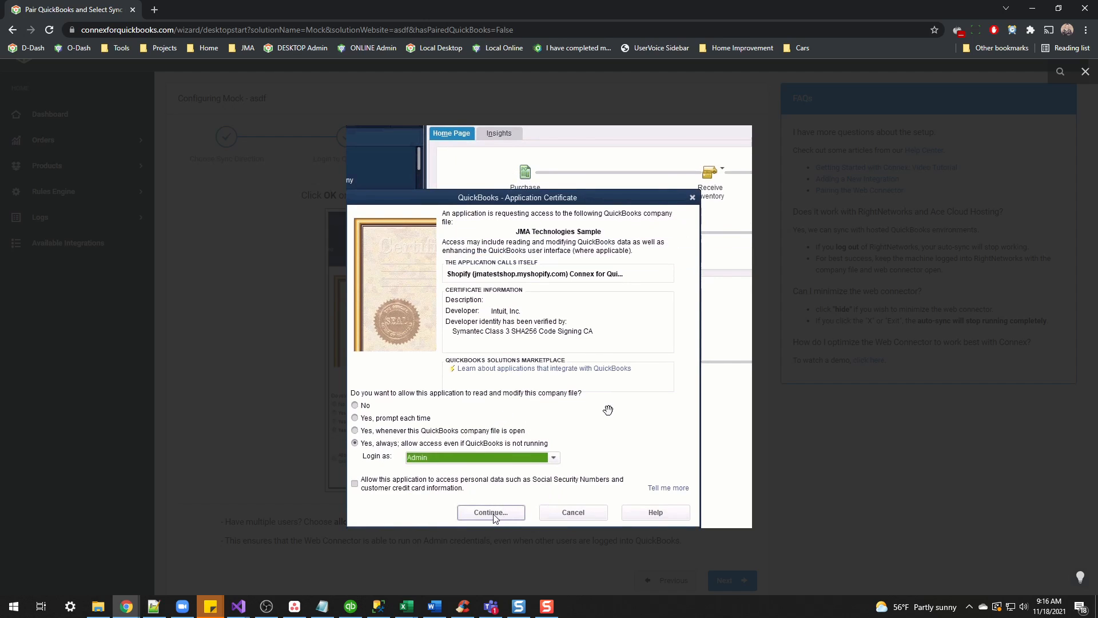
click(608, 409)
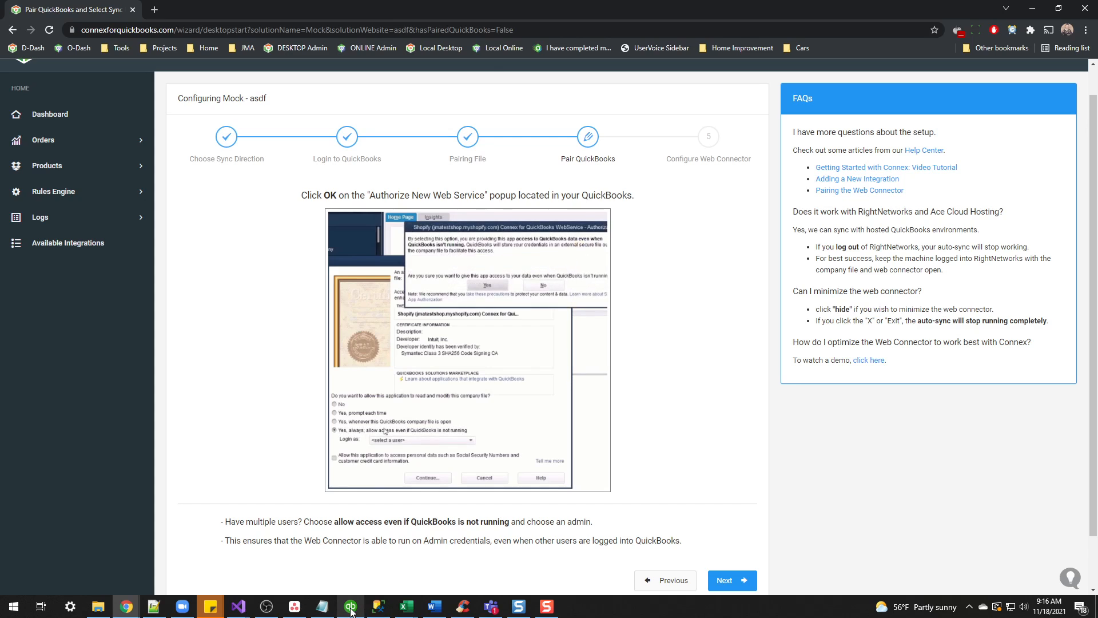
click(350, 609)
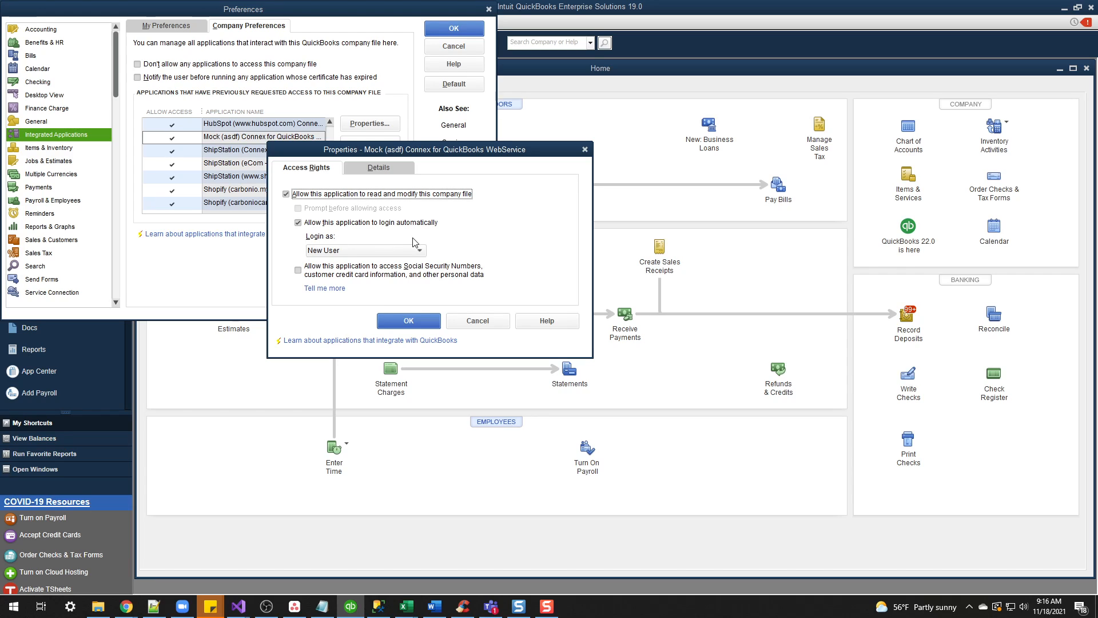
- Set the Mock (asdf) application to log in automatically as John Doe Test
click(350, 250)
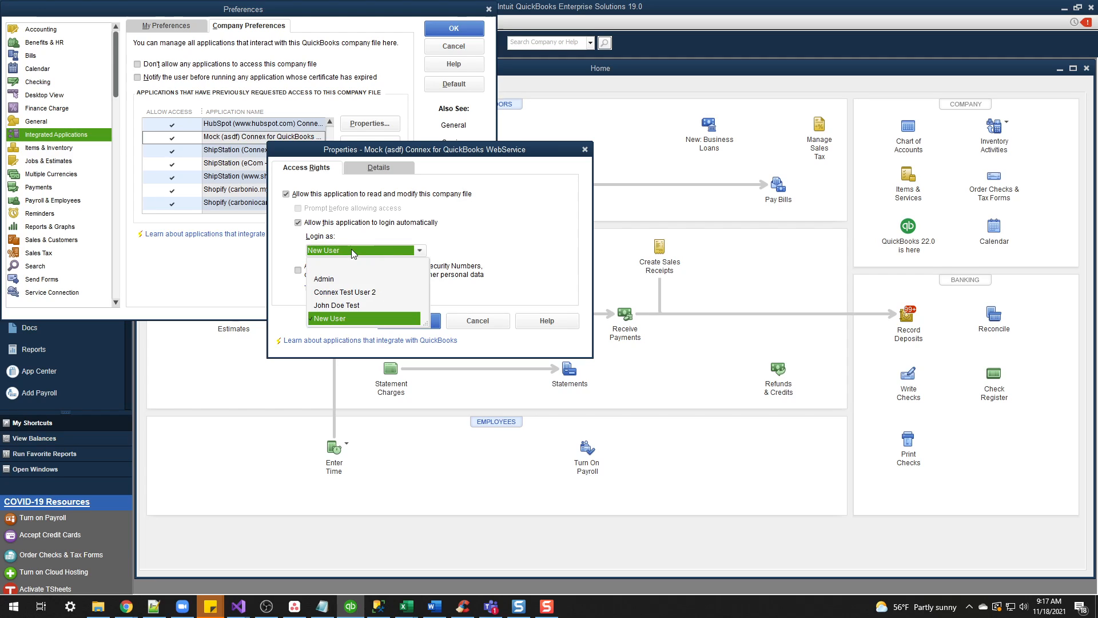
click(346, 307)
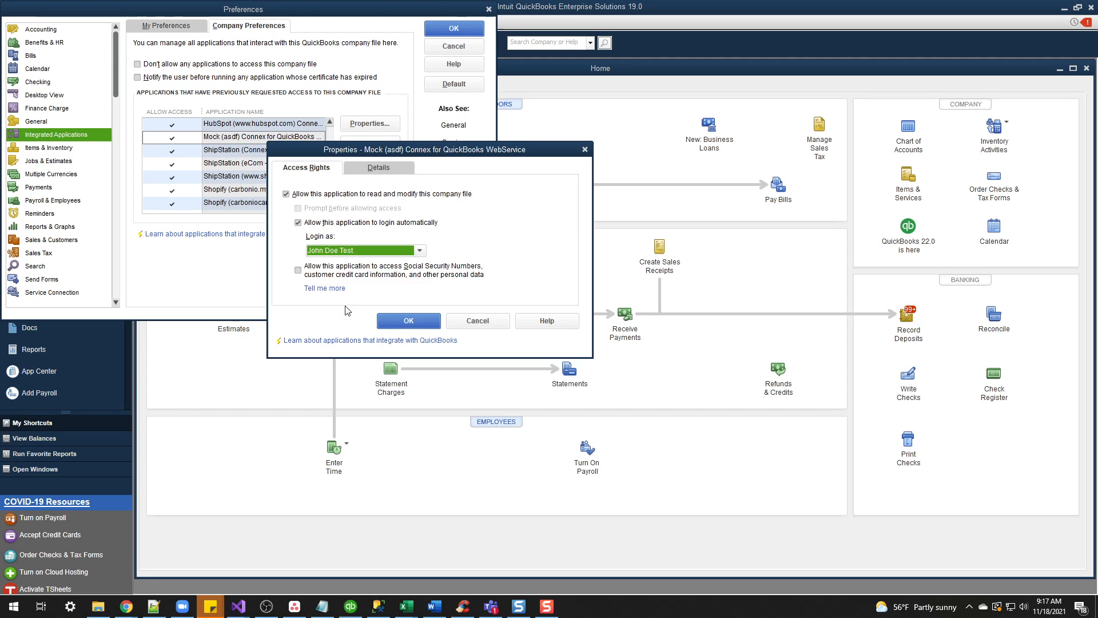
click(400, 320)
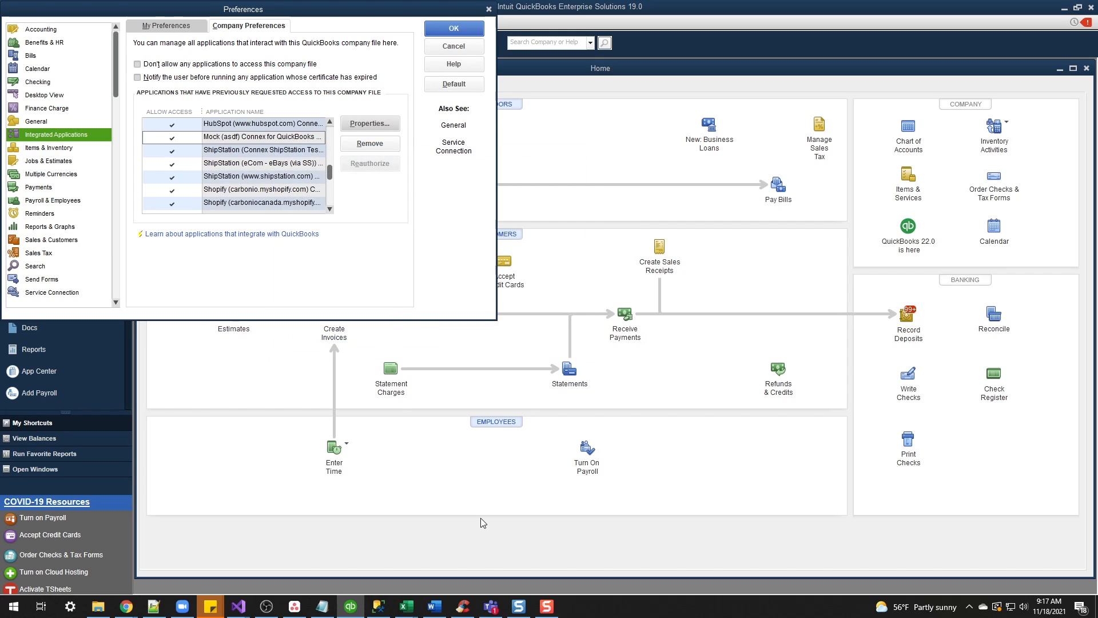
- Restore the Web Connector window from the tray and save the integrated application preferences
click(969, 609)
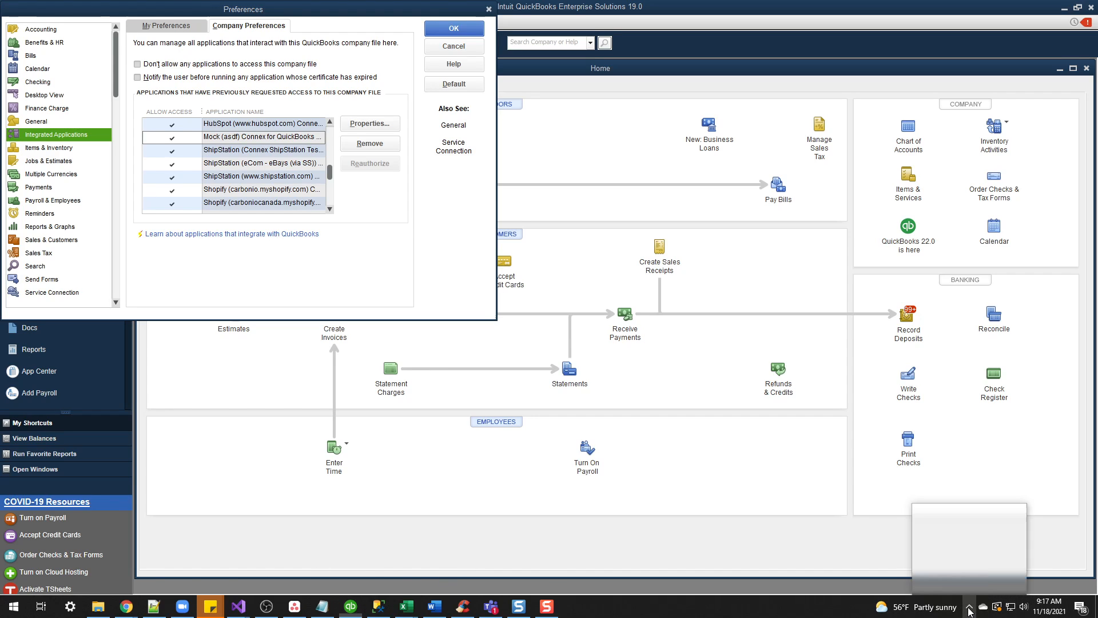
right_click(930, 568)
click(864, 521)
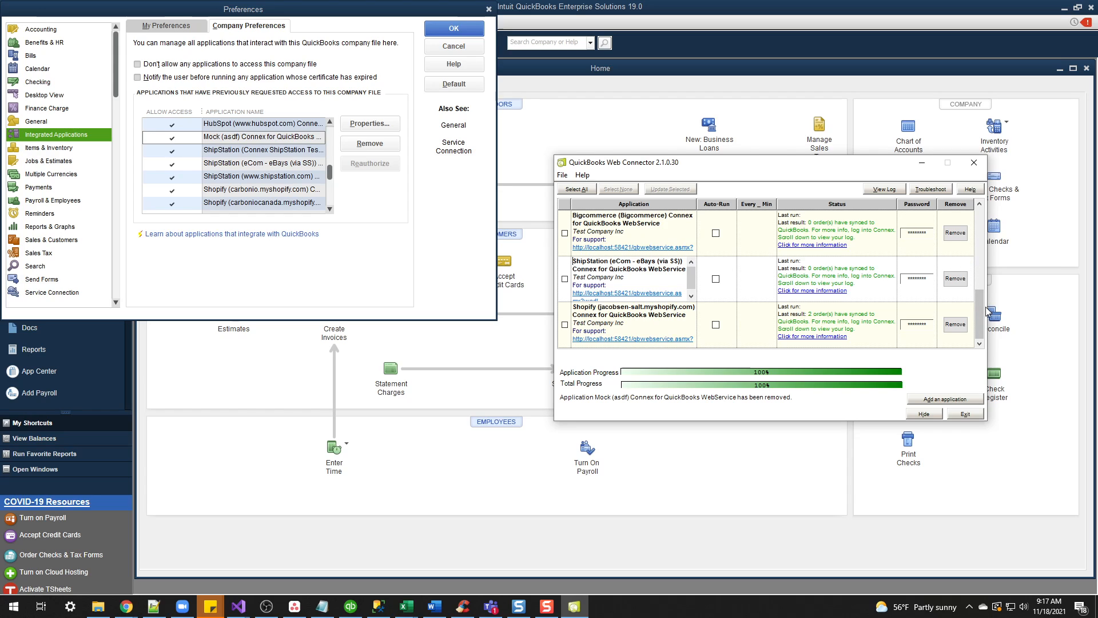
click(452, 30)
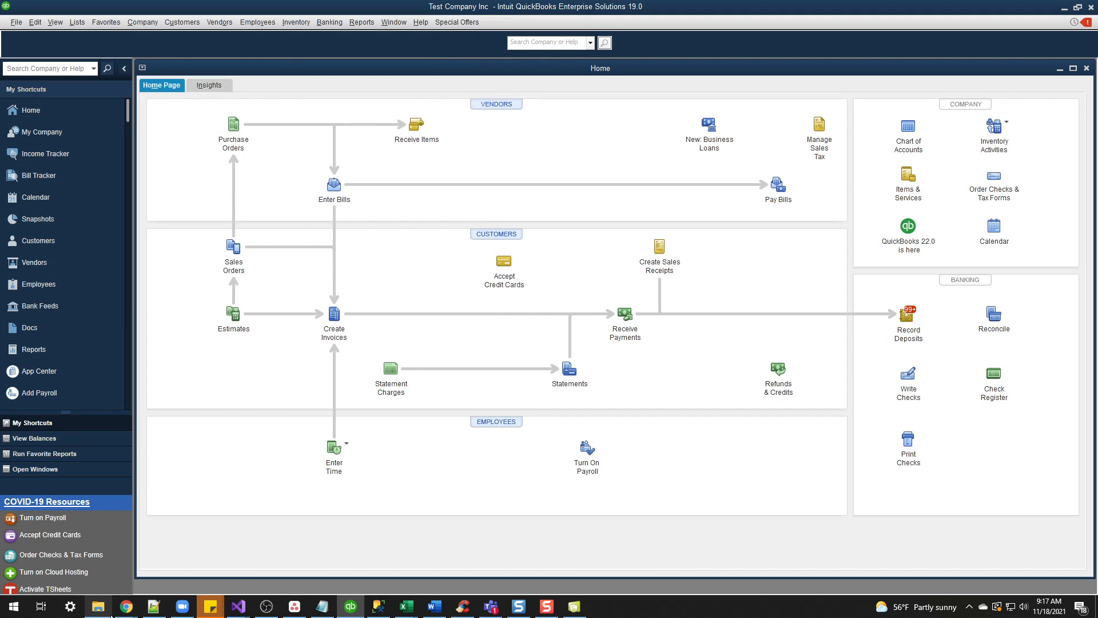
- Return to the Connex pairing page in Chrome and download the Mock .qwc pairing file again
mouse_move(127, 607)
click(197, 565)
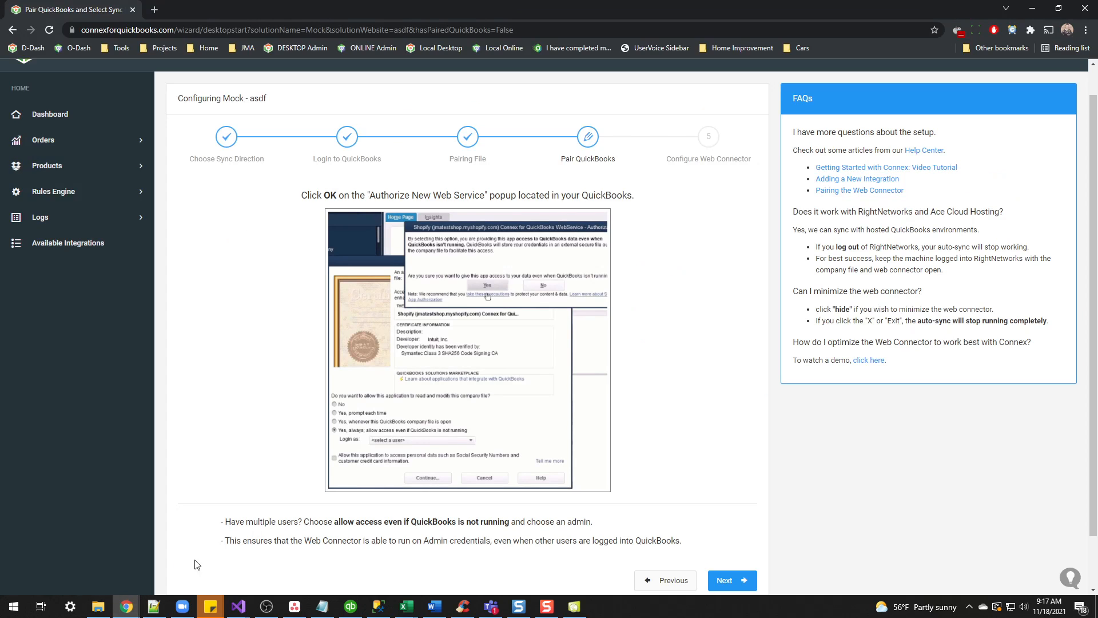
click(669, 581)
click(439, 251)
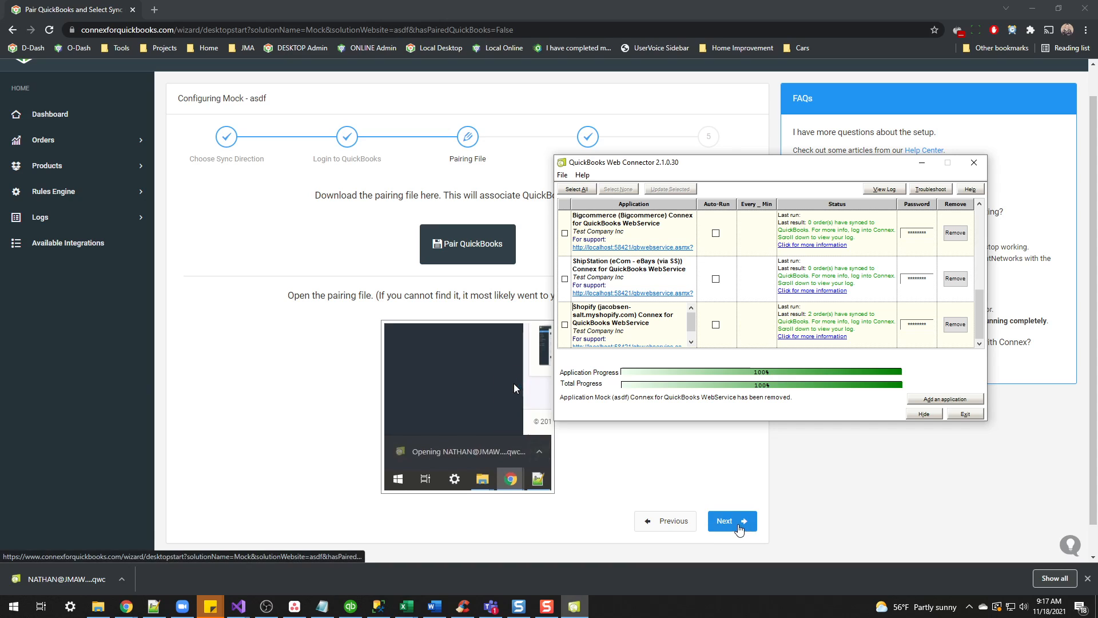
- Advance the wizard to Configure Web Connector and bring up QuickBooks' web service authorization request
click(737, 530)
click(723, 579)
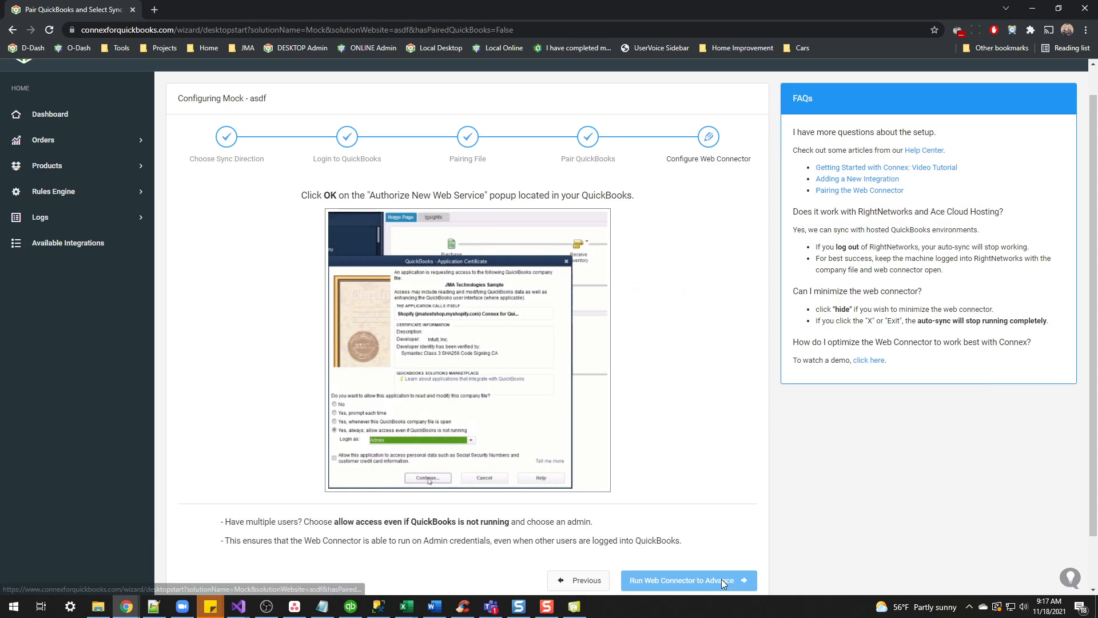
scroll(690, 418, down, 2)
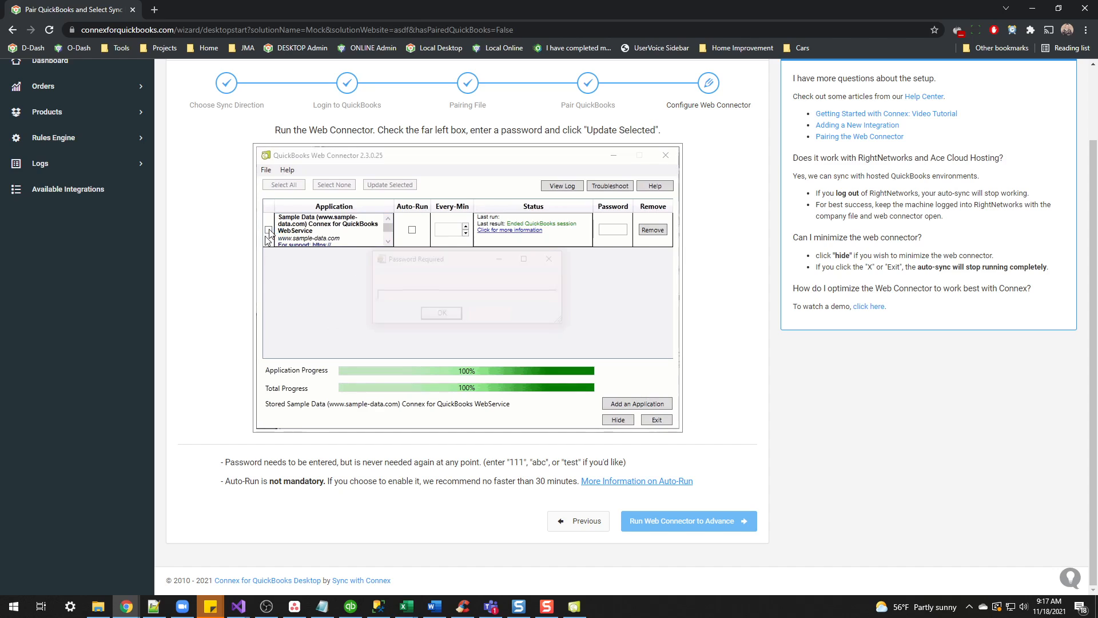
click(574, 607)
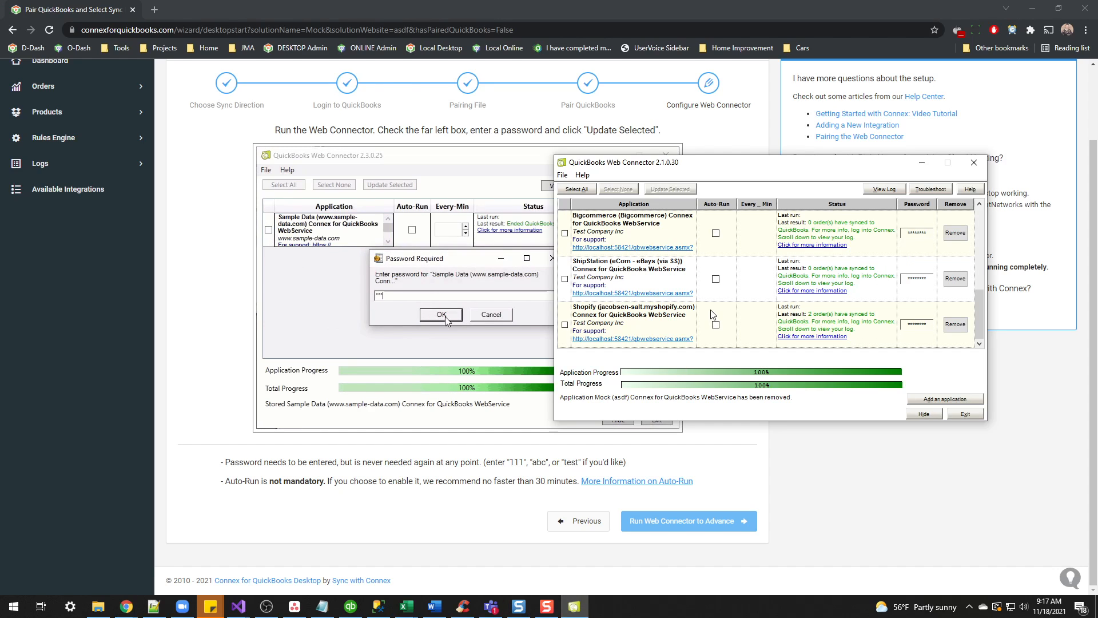
click(351, 606)
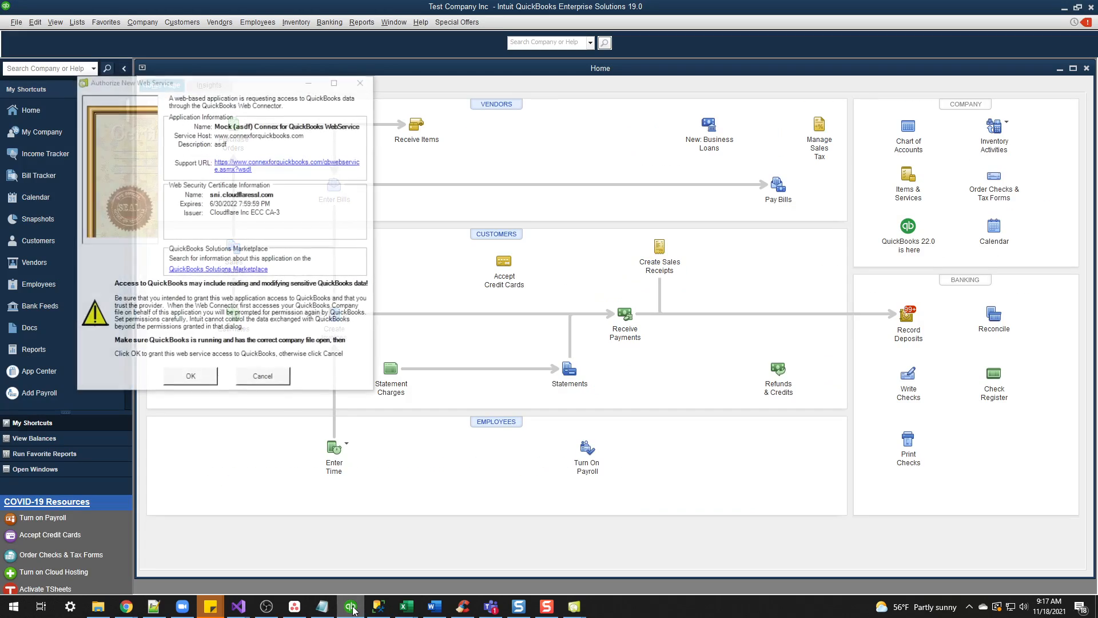
- Authorize the Mock (asdf) Connex web service and restore the Web Connector window
click(196, 380)
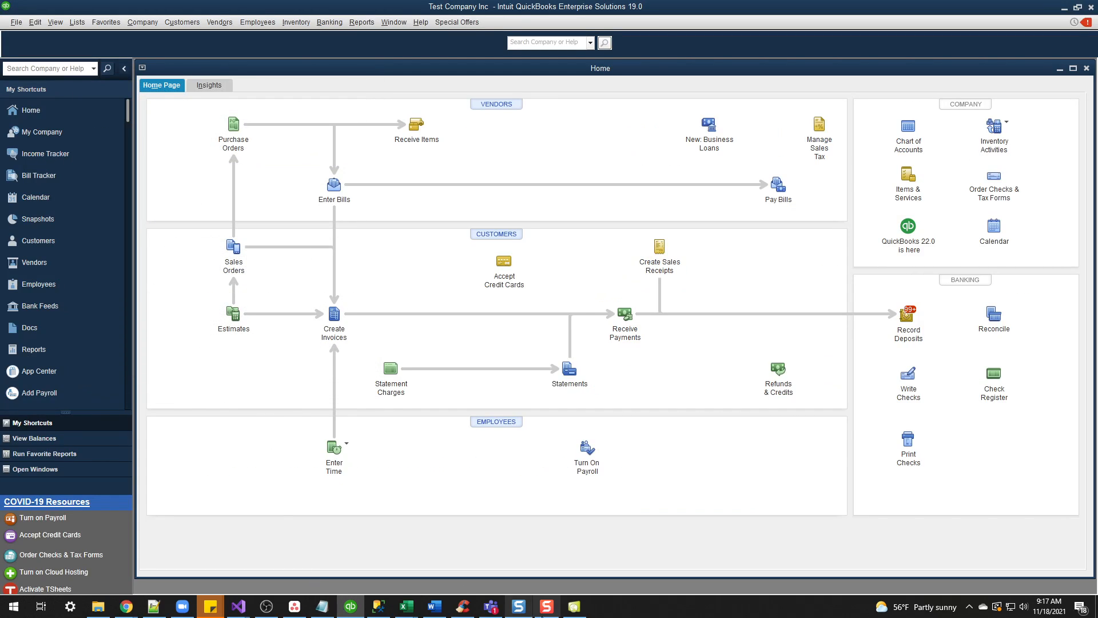
click(969, 606)
right_click(923, 552)
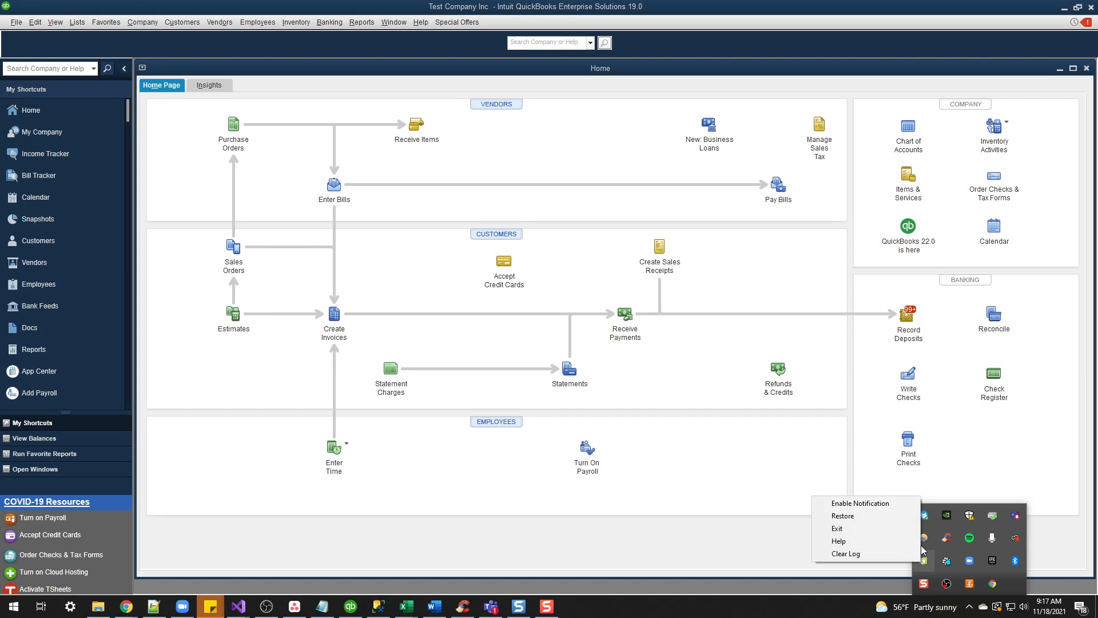
click(870, 516)
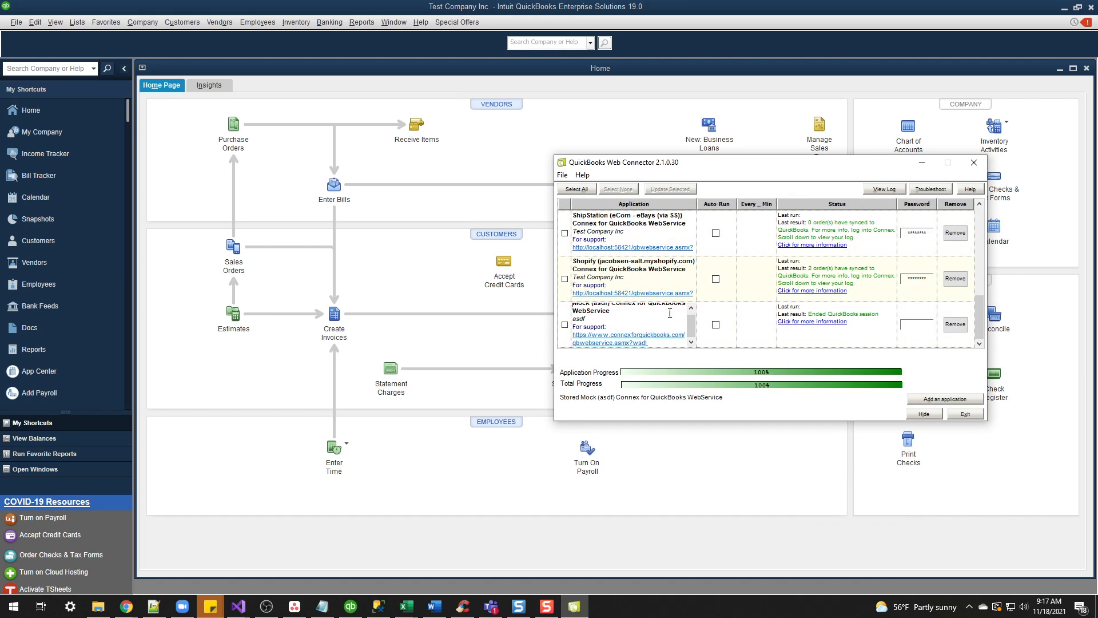
- Enter and save the Mock service password, then update the connection to Test Company Inc
click(565, 324)
click(660, 191)
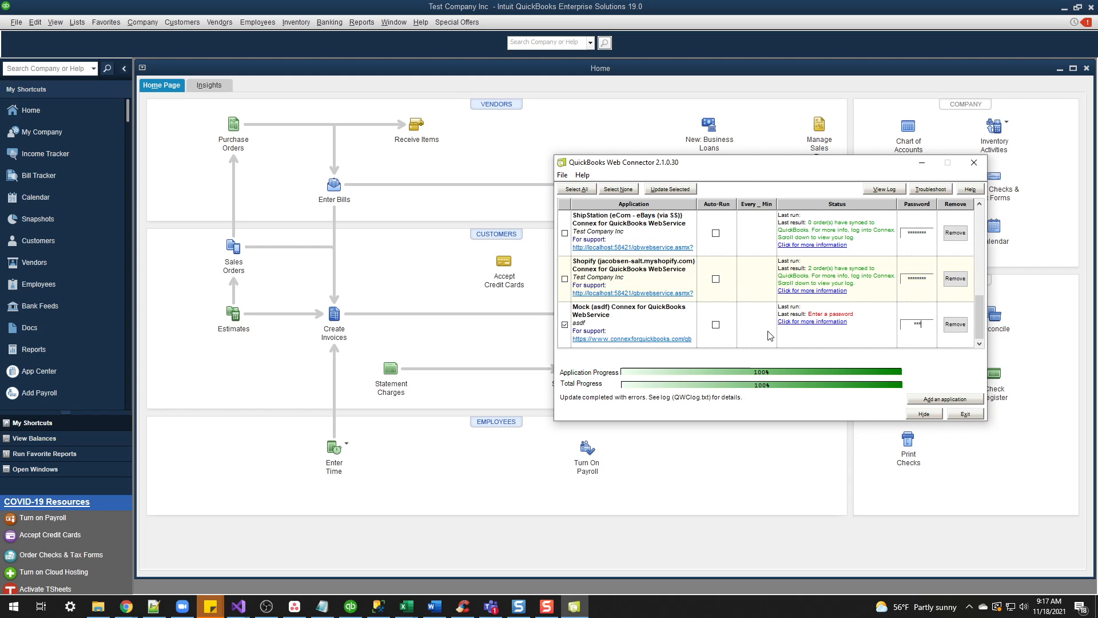
click(743, 314)
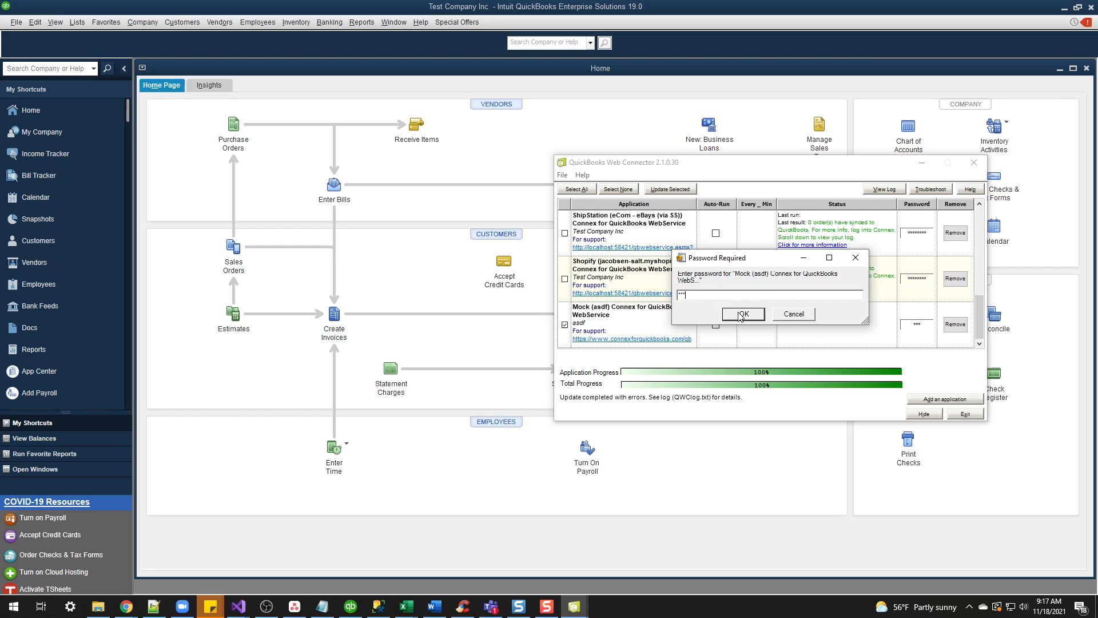
click(744, 314)
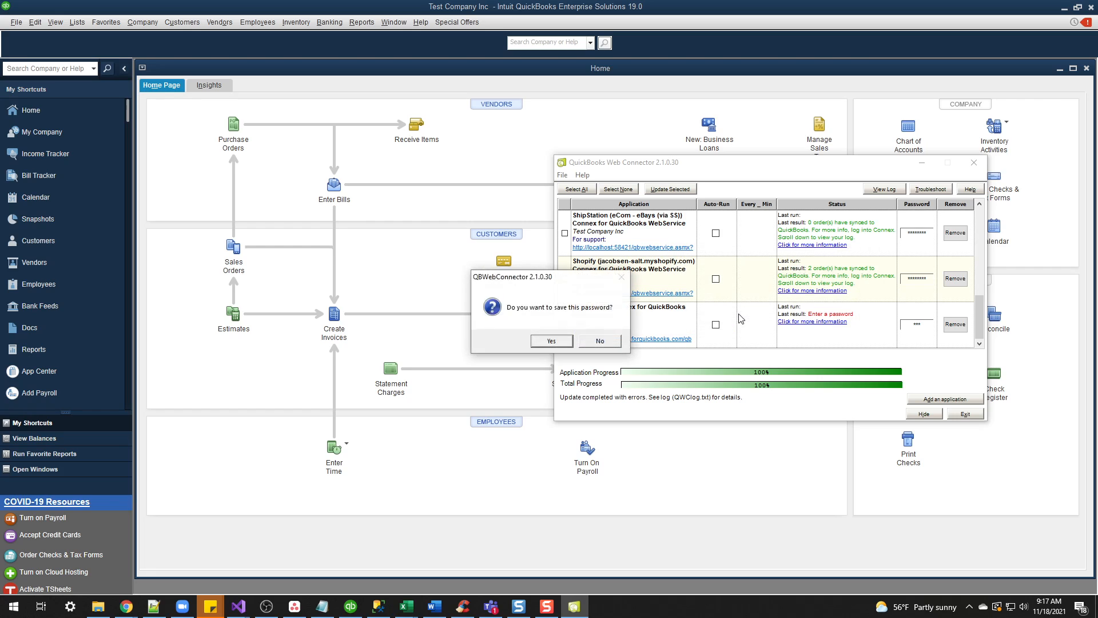
click(551, 342)
click(671, 189)
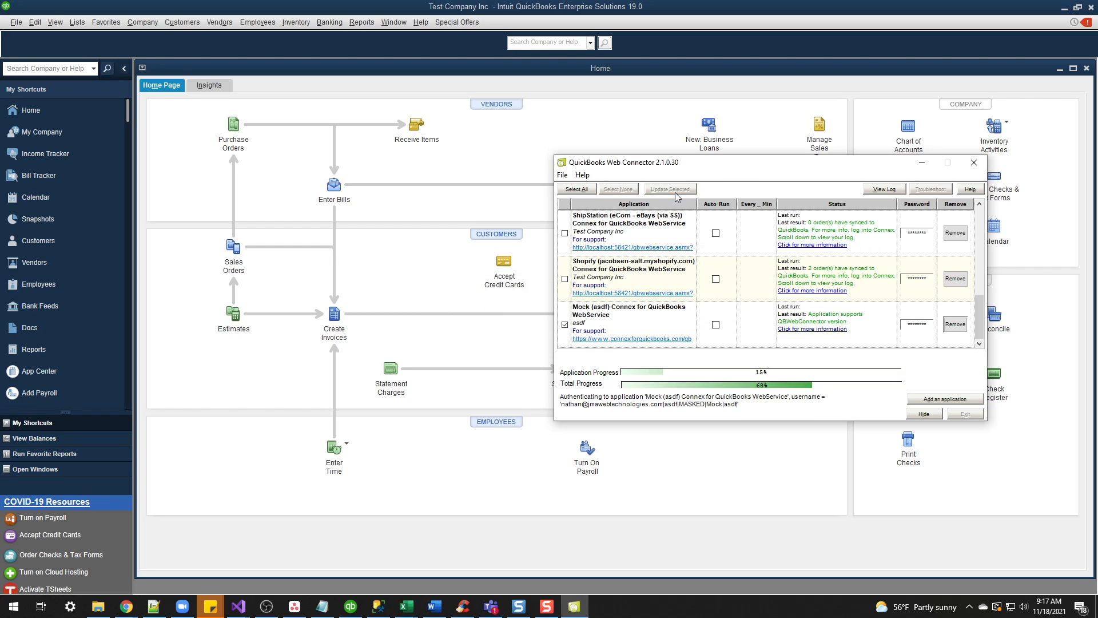
mouse_move(127, 607)
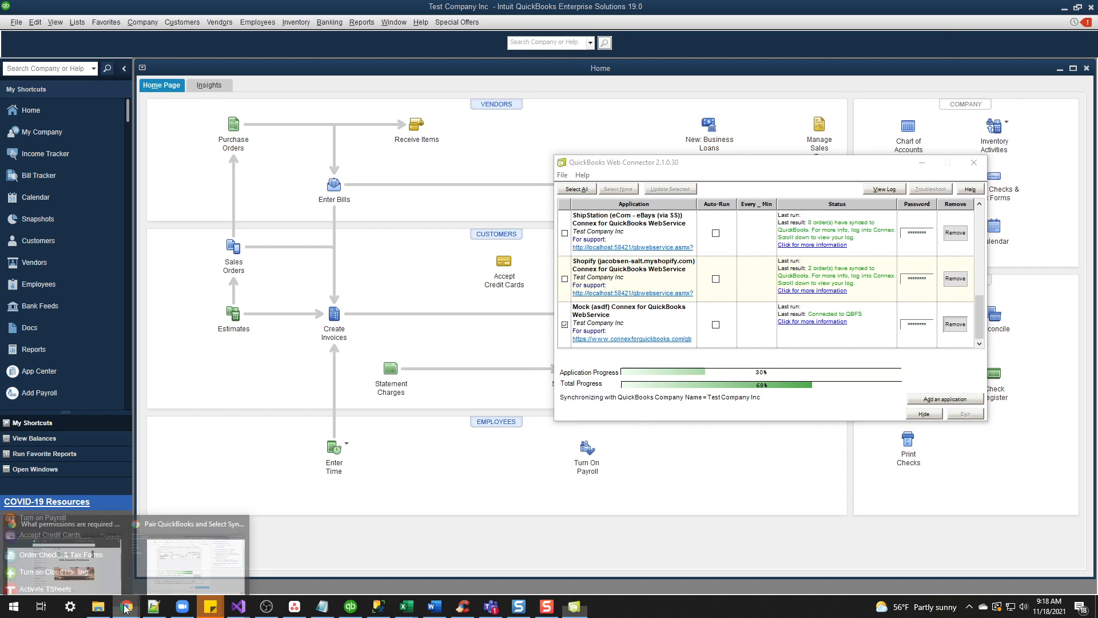
click(206, 559)
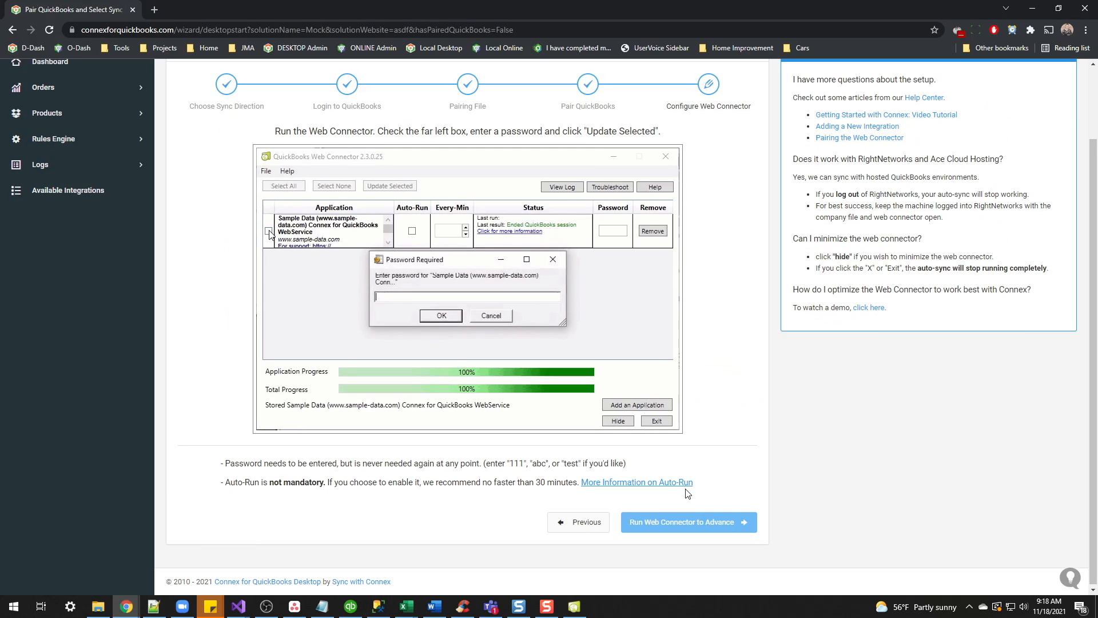
- Accept the Orders, Customers, Accounts, Tax, Products and Notifications settings, submit, and return to Dashboard
scroll(687, 493, up, 2)
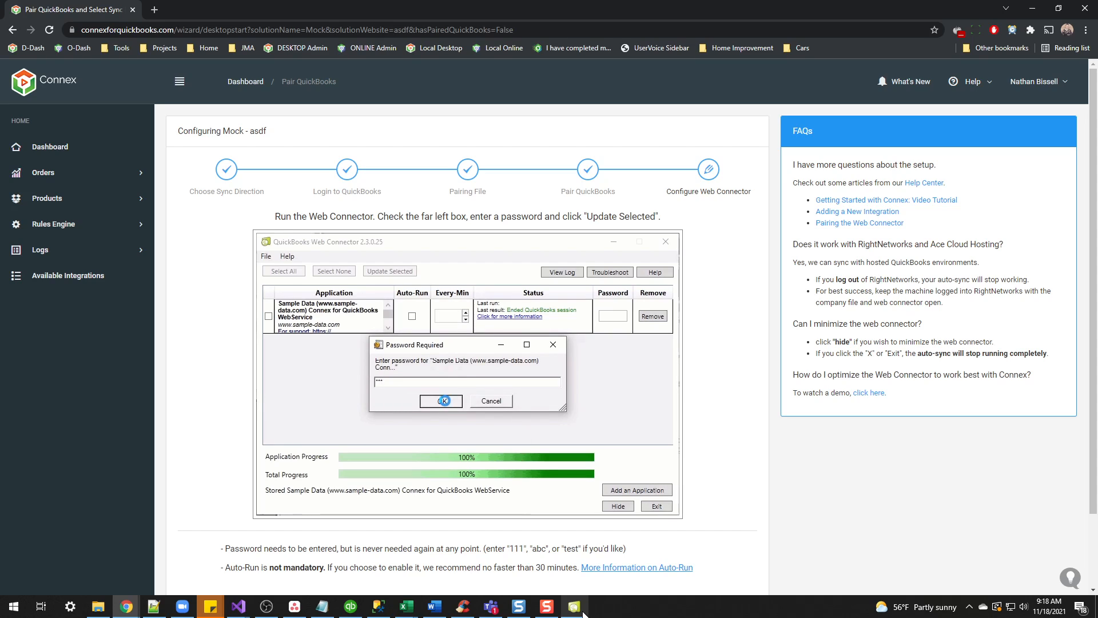
mouse_move(584, 612)
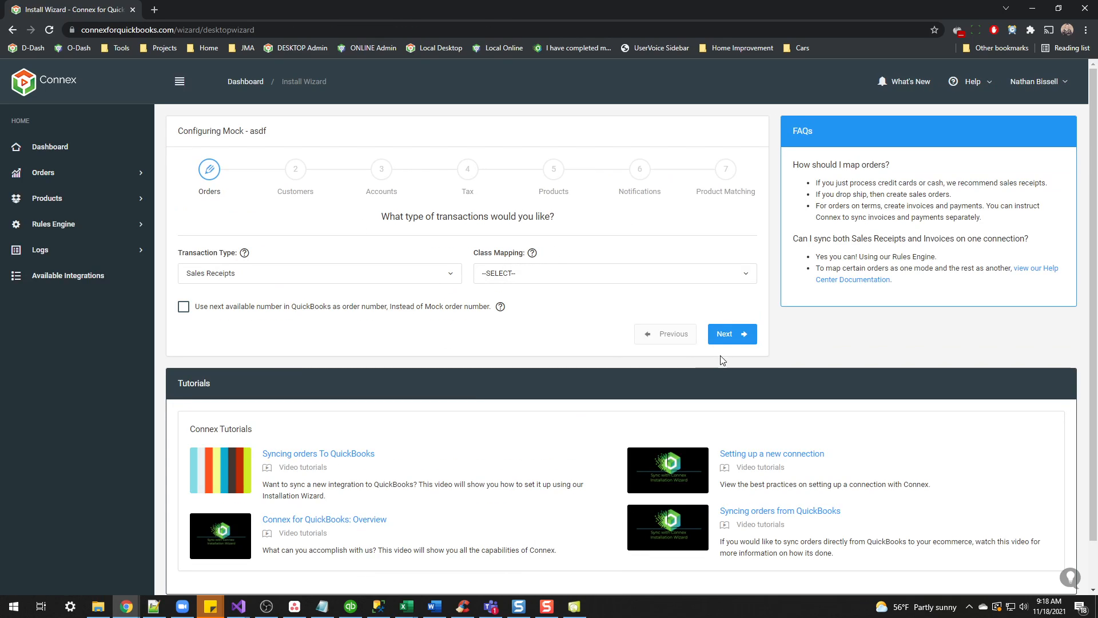
click(726, 334)
click(736, 375)
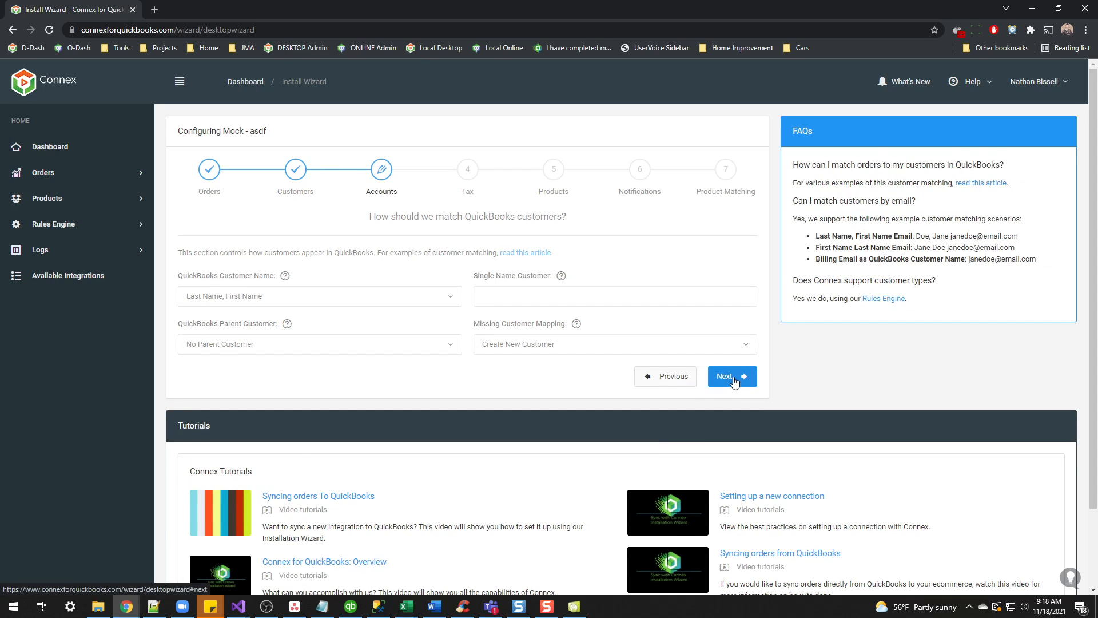
click(734, 405)
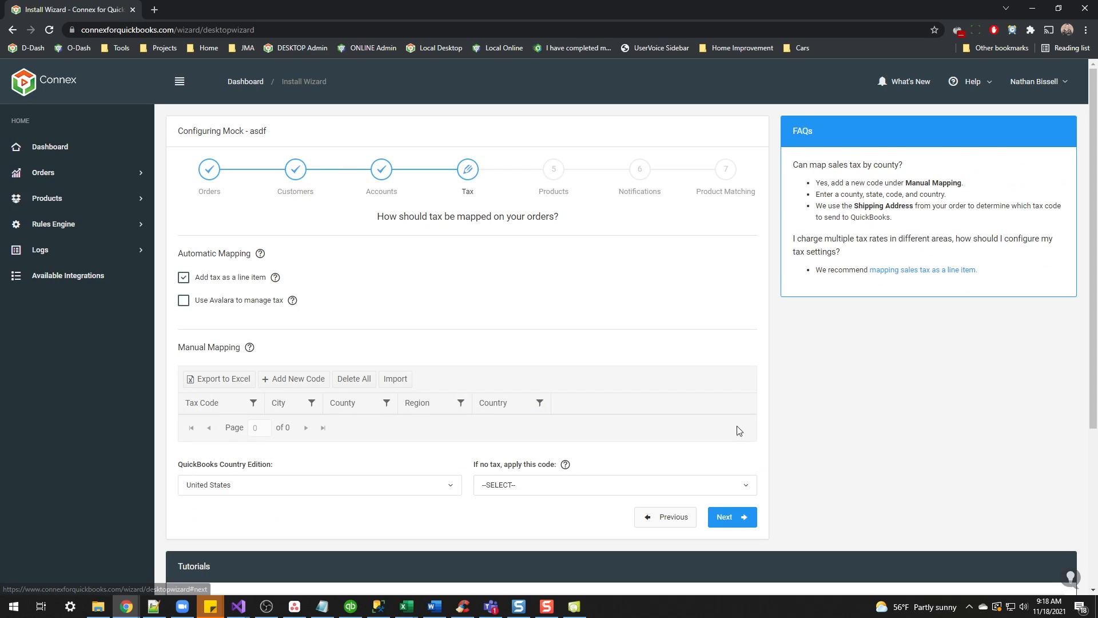
click(734, 517)
click(725, 351)
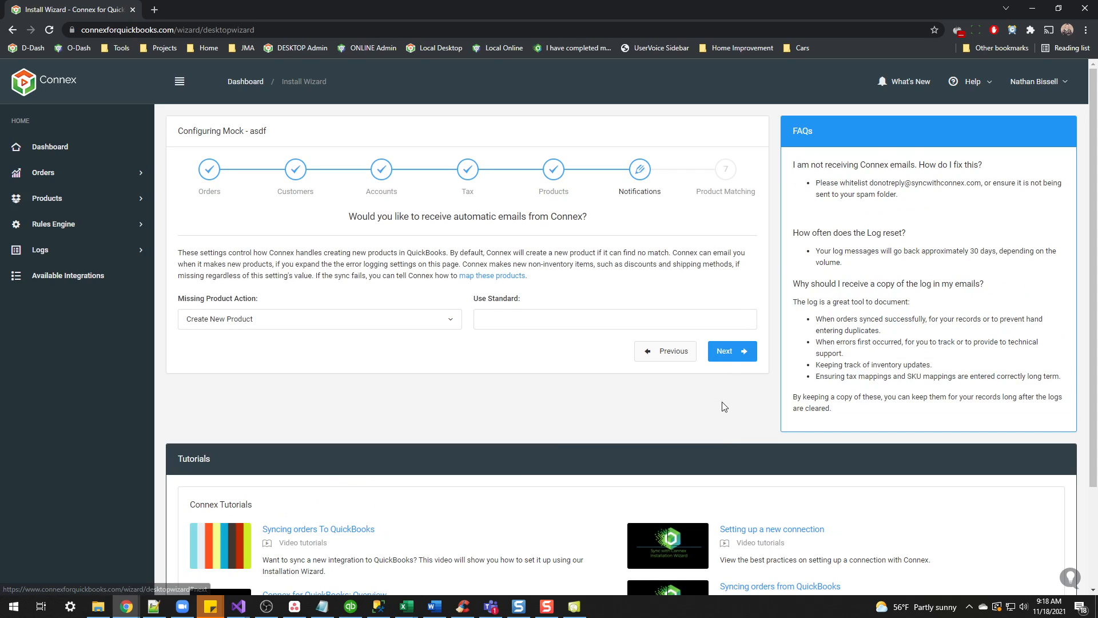
click(724, 353)
click(723, 462)
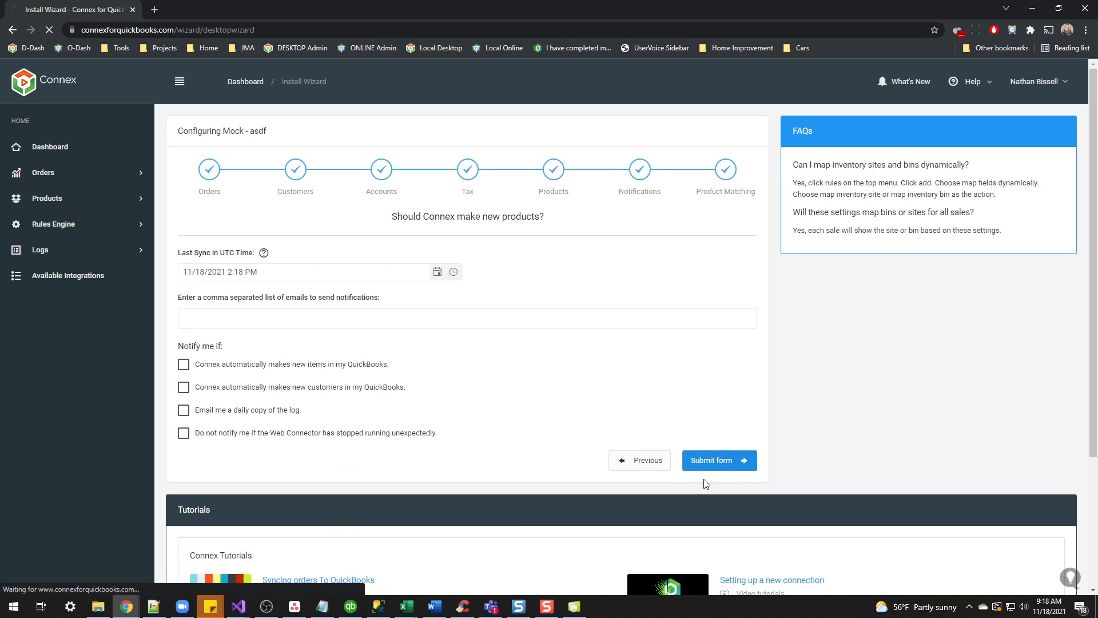
click(236, 88)
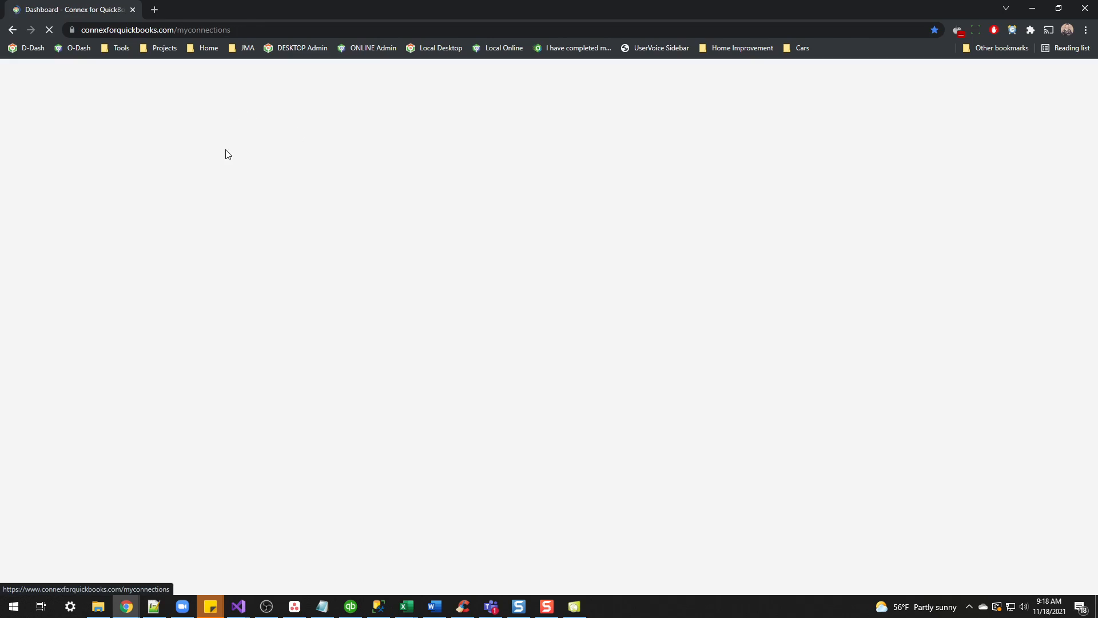
- Verify the Mock asdf connection's last sync of 11/18 9:18 AM and check the Web Connector status
scroll(432, 393, down, 2)
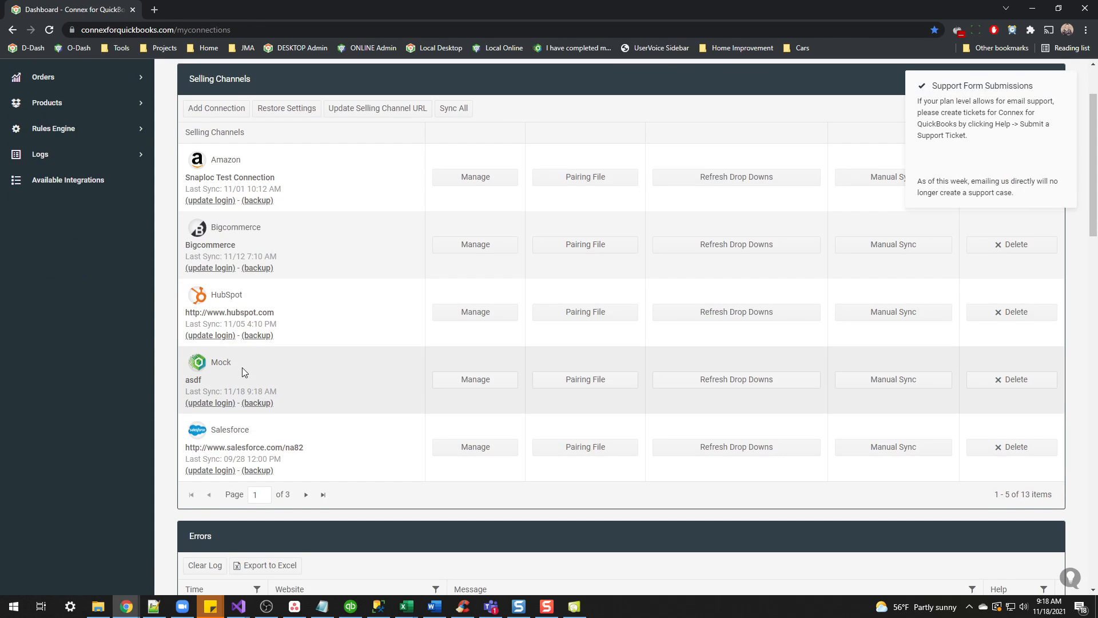
drag(202, 380, 222, 369)
click(575, 607)
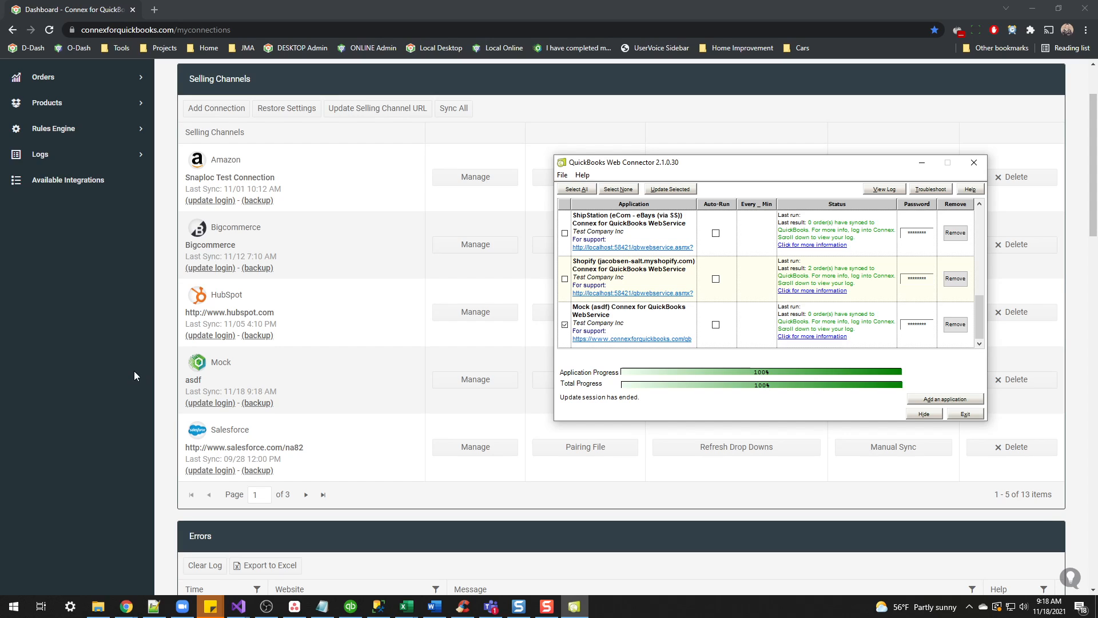
click(155, 364)
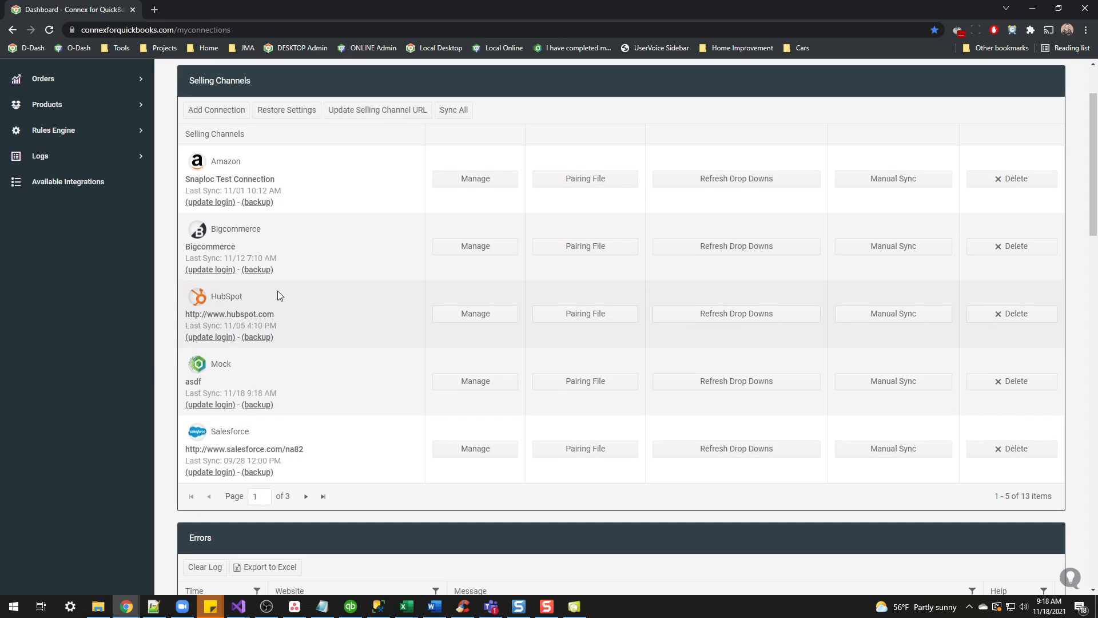
scroll(277, 291, up, 2)
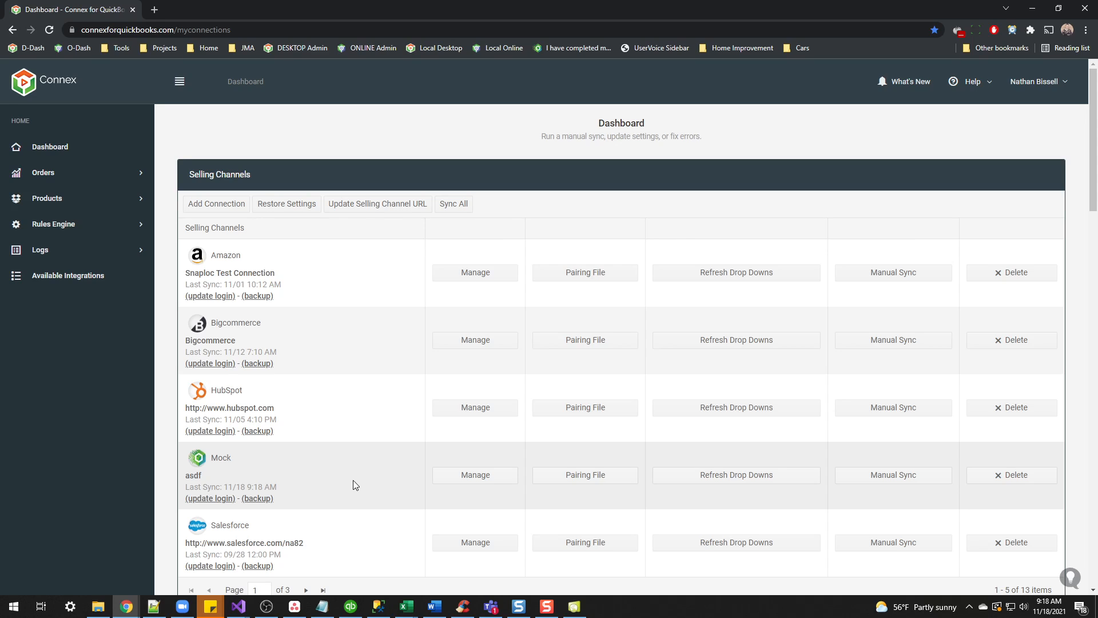
- Open the Connex Help Center's Contact Support page via Help > Submit Support Ticket
click(972, 81)
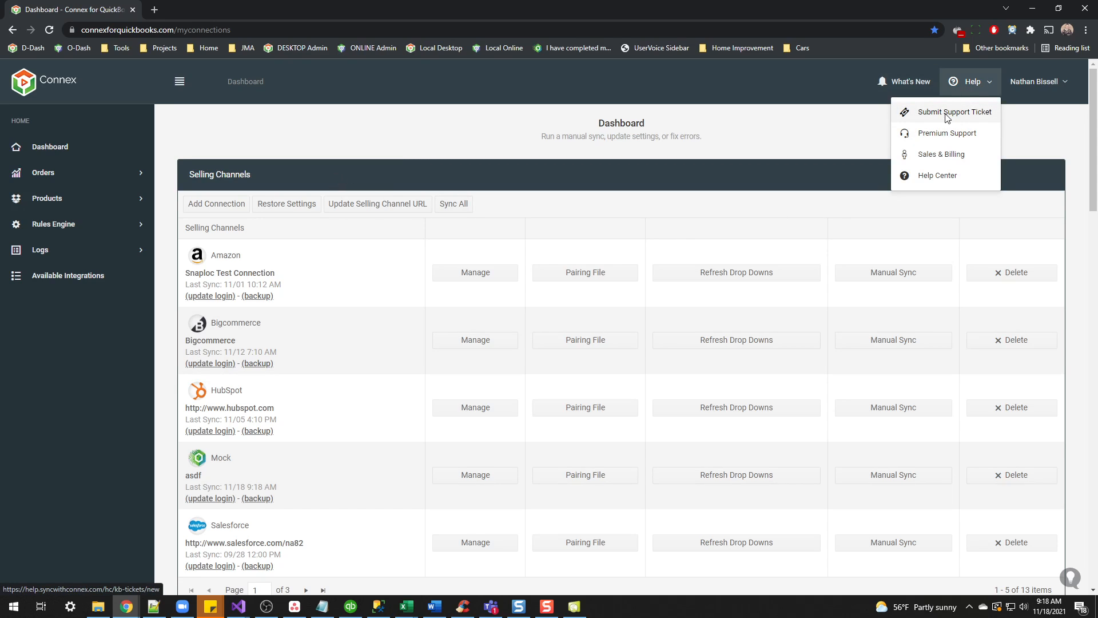
click(946, 115)
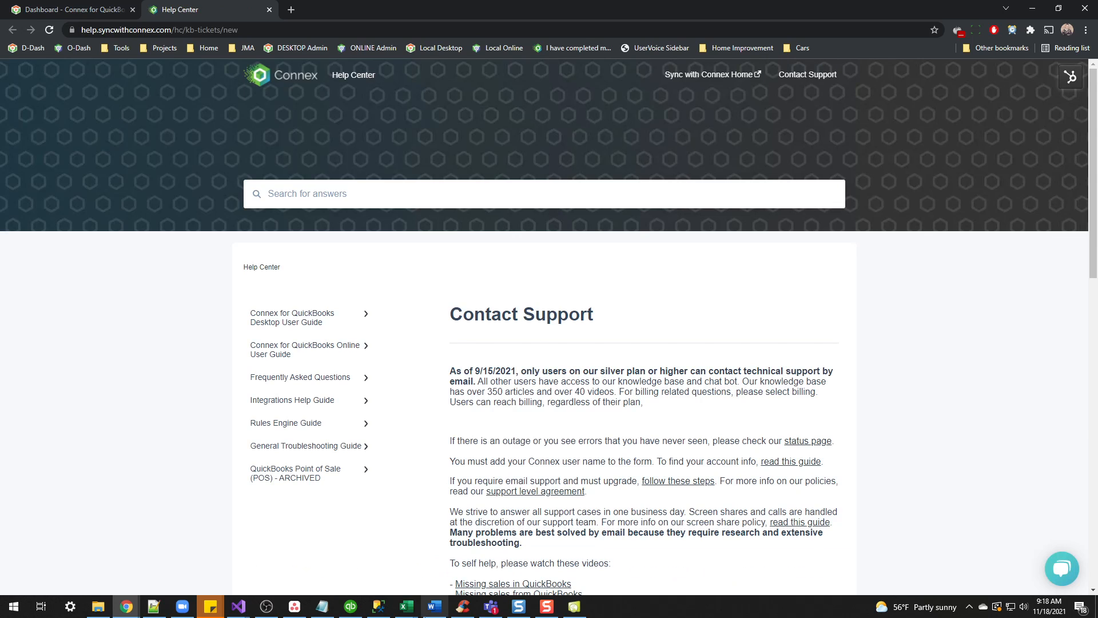
click(265, 609)
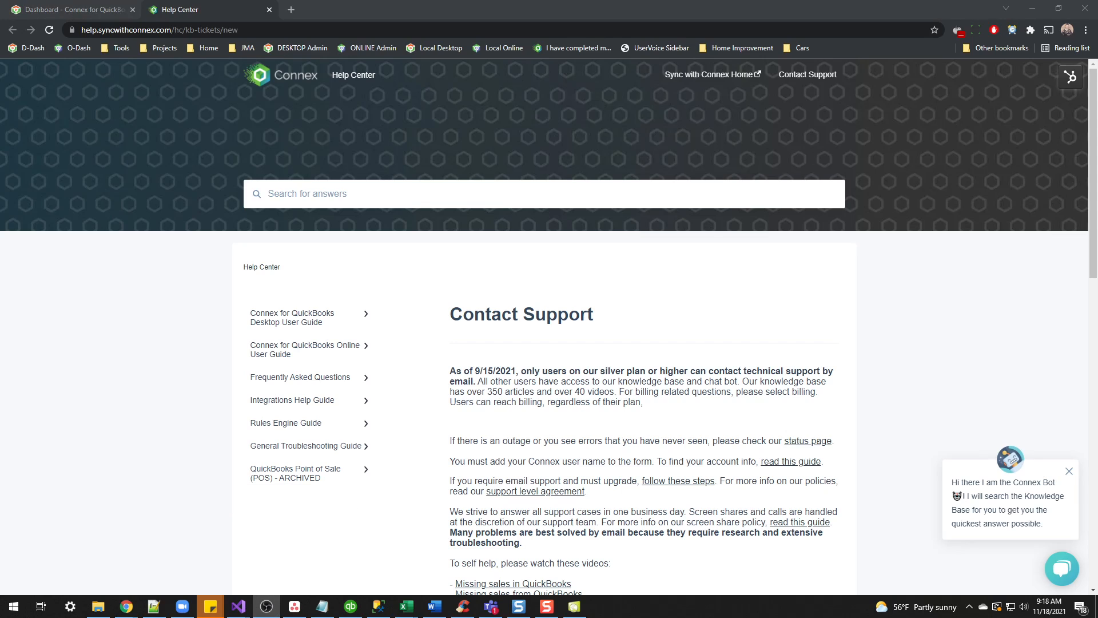